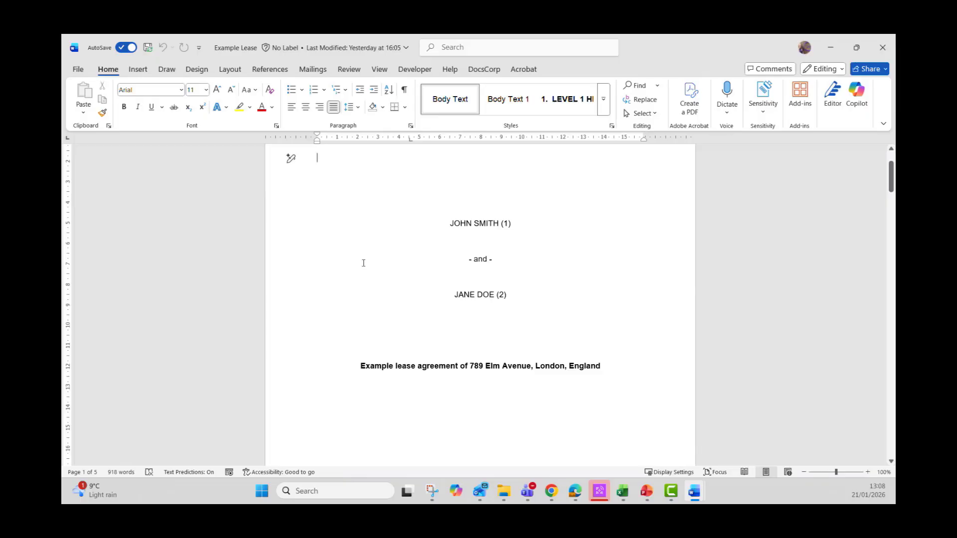
Step: Review the lease's cover page and examine the entries and numbering in the table of contents
scroll(374, 248, "down", 10)
scroll(375, 247, "down", 3)
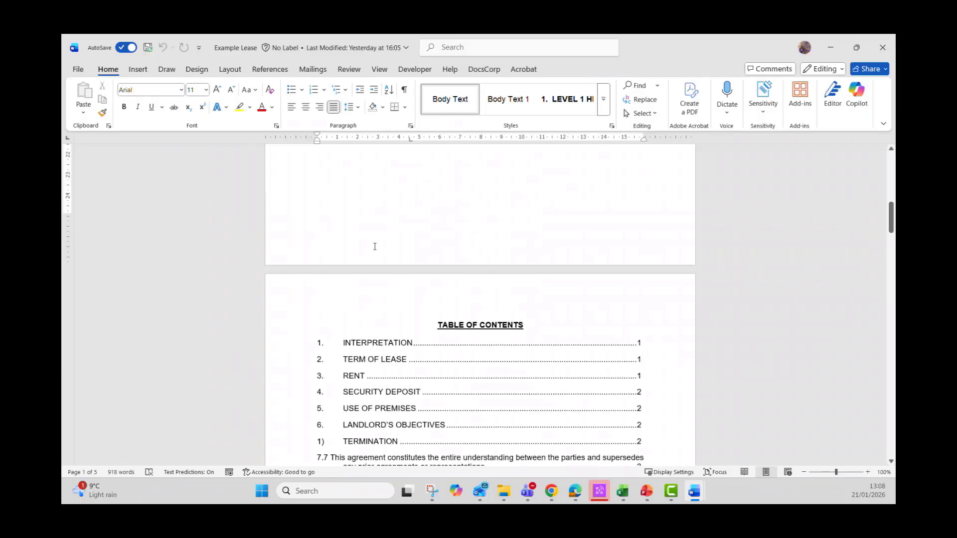
scroll(375, 246, "down", 6)
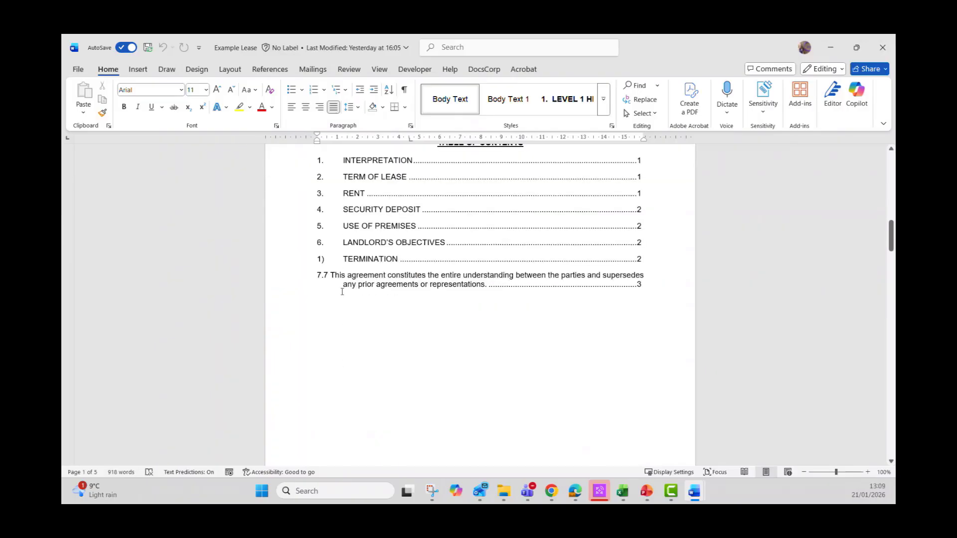
left_click(332, 299)
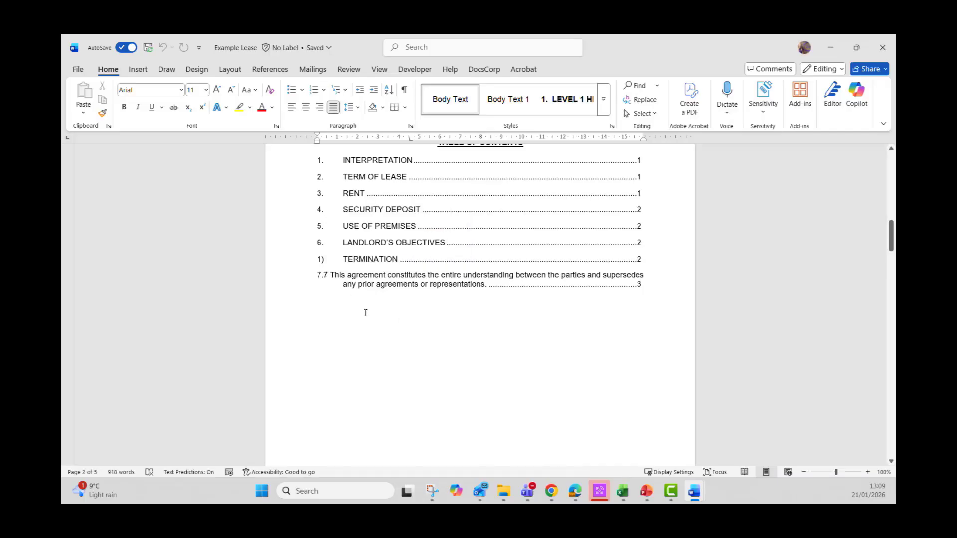
Step: Examine the headings of clauses 1 to 4 and compare the RENT heading's font and indentation with the others
scroll(366, 311, "down", 5)
scroll(368, 311, "down", 8)
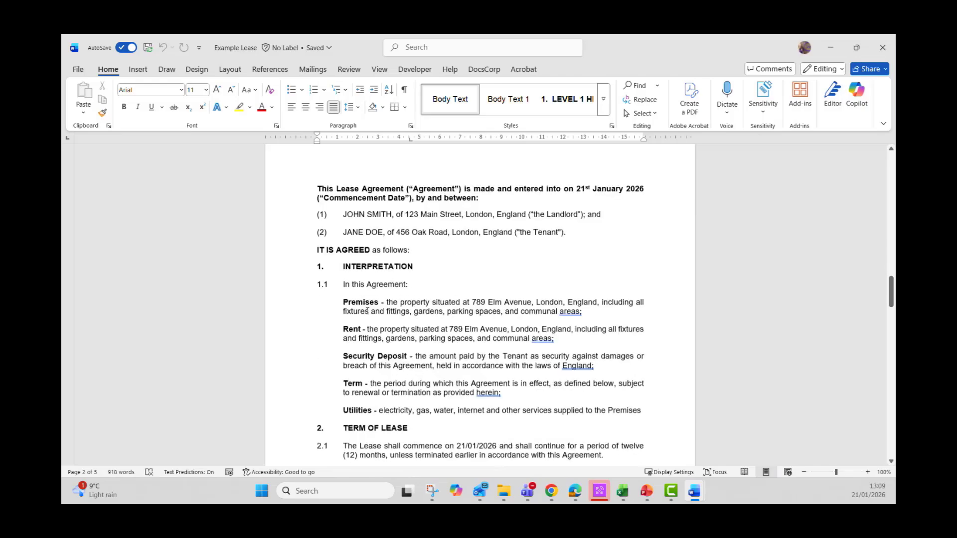
scroll(367, 311, "down", 5)
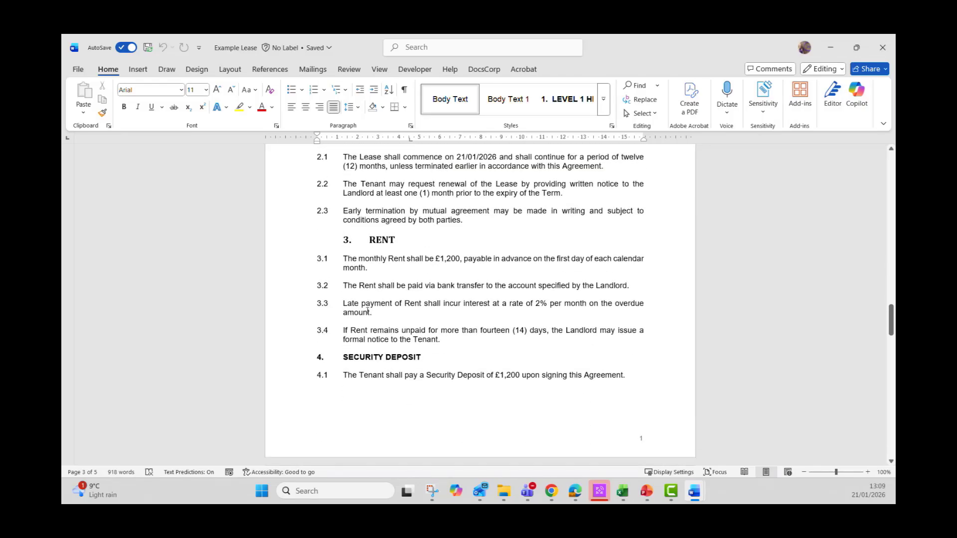
left_click(382, 244)
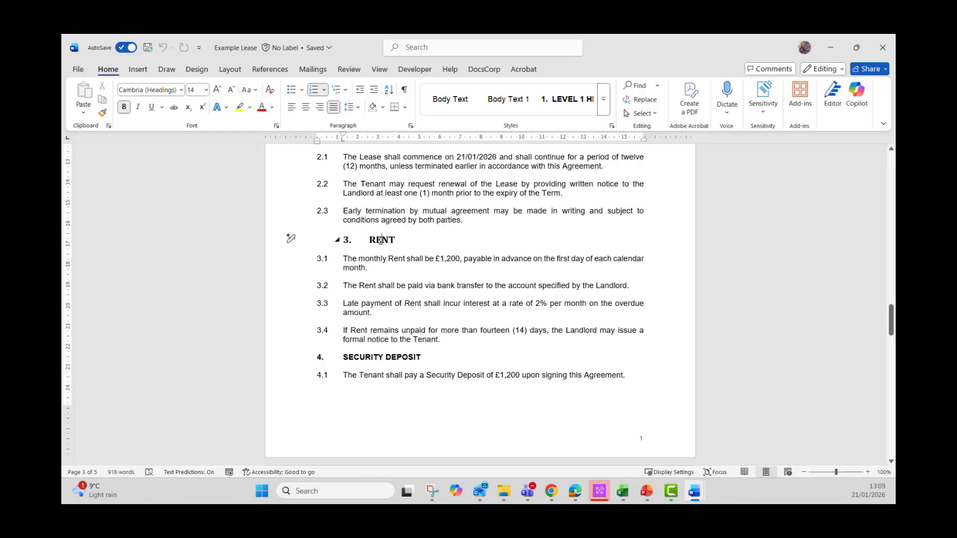
scroll(349, 229, "up", 3)
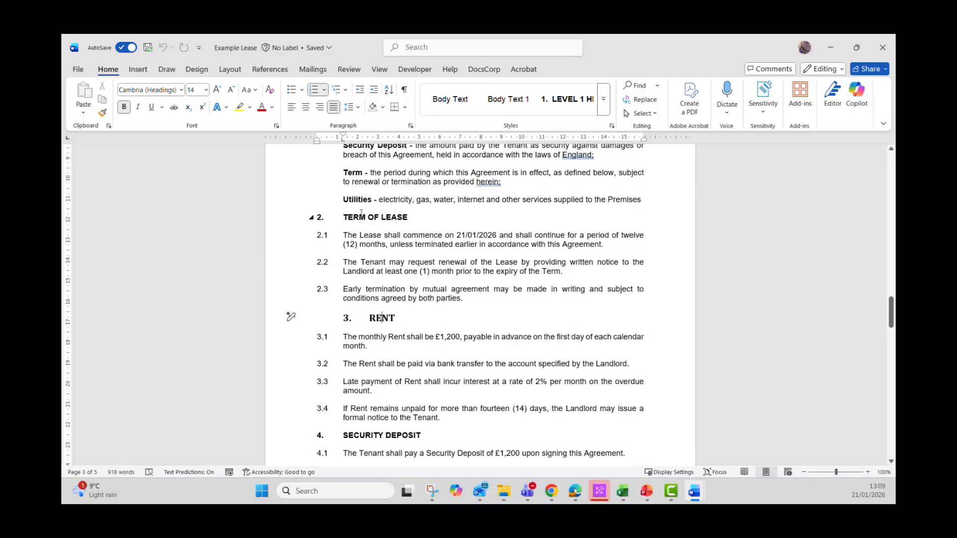
Step: Read through the Security Deposit, Use of Premises, Landlord's Objectives and Termination clauses, checking their numbering and layout
scroll(366, 309, "down", 10)
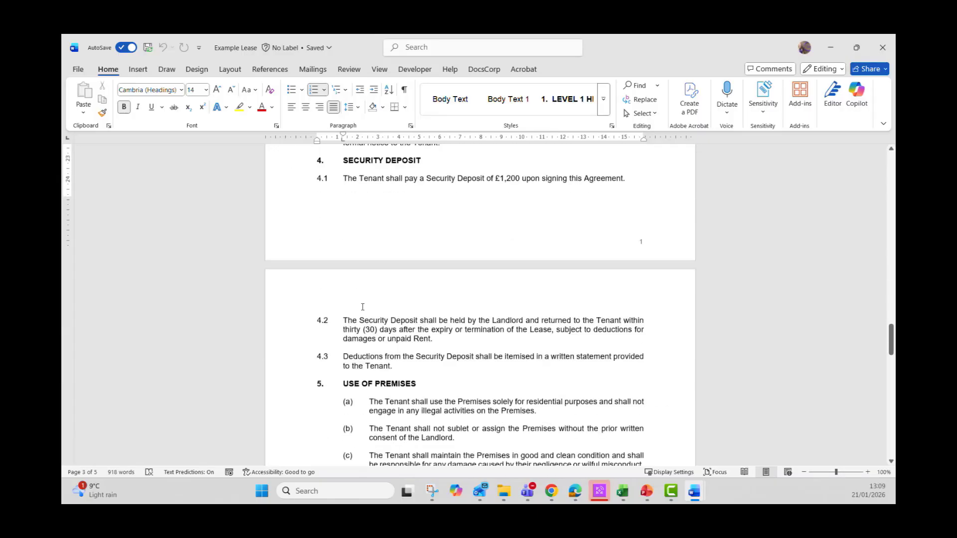
scroll(362, 306, "down", 6)
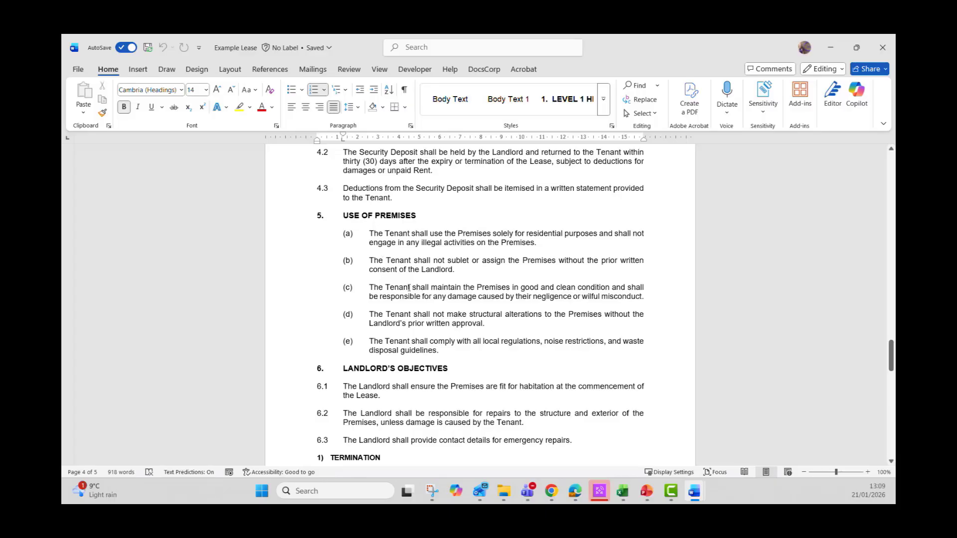
scroll(409, 287, "down", 1)
scroll(408, 286, "down", 3)
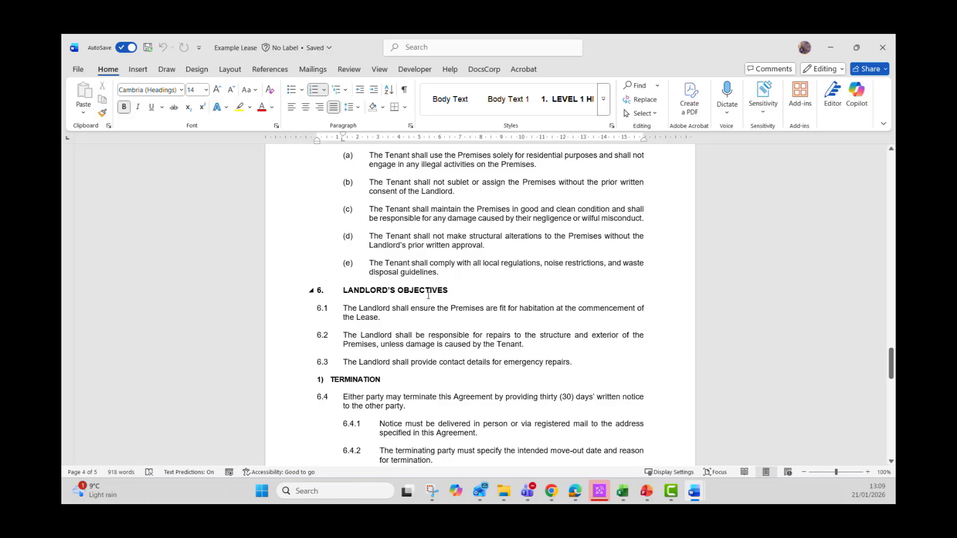
scroll(428, 296, "down", 5)
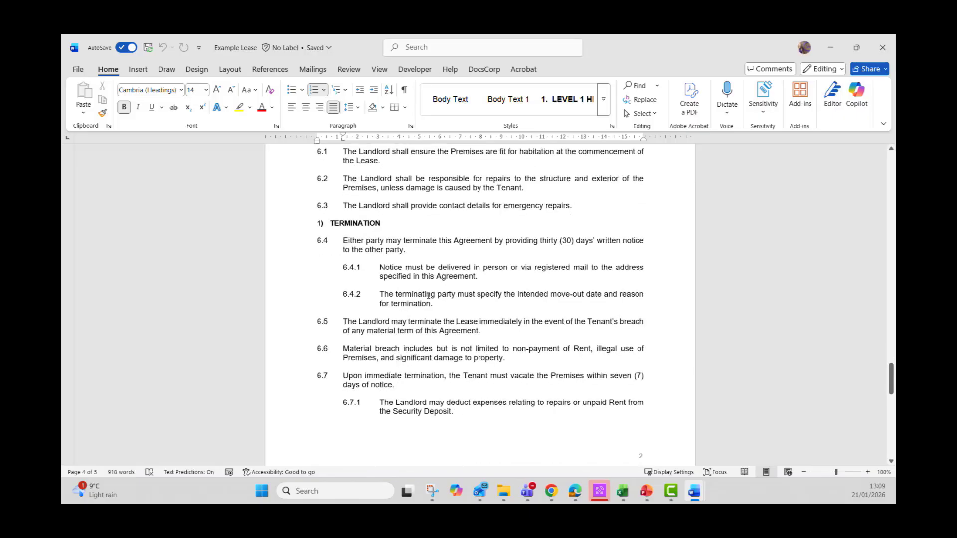
scroll(428, 297, "down", 2)
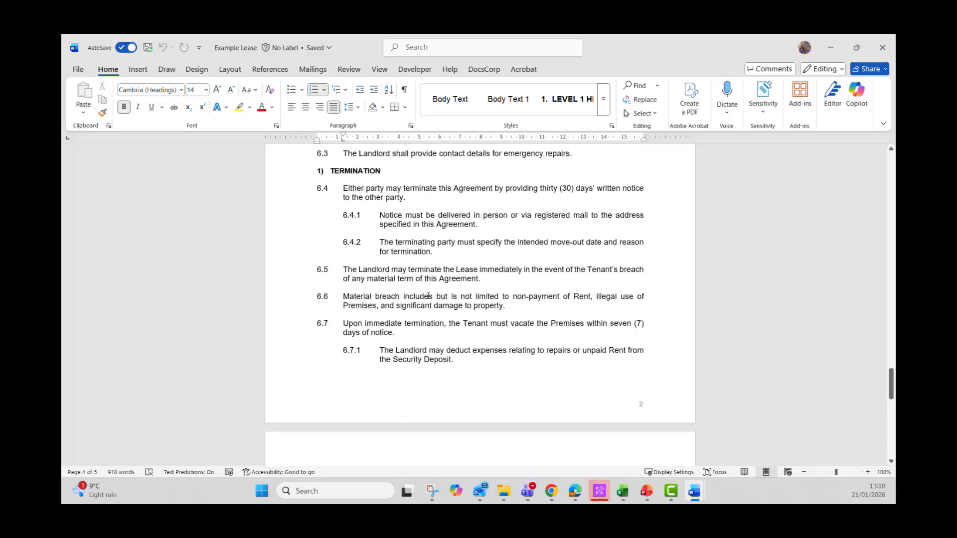
scroll(432, 297, "down", 10)
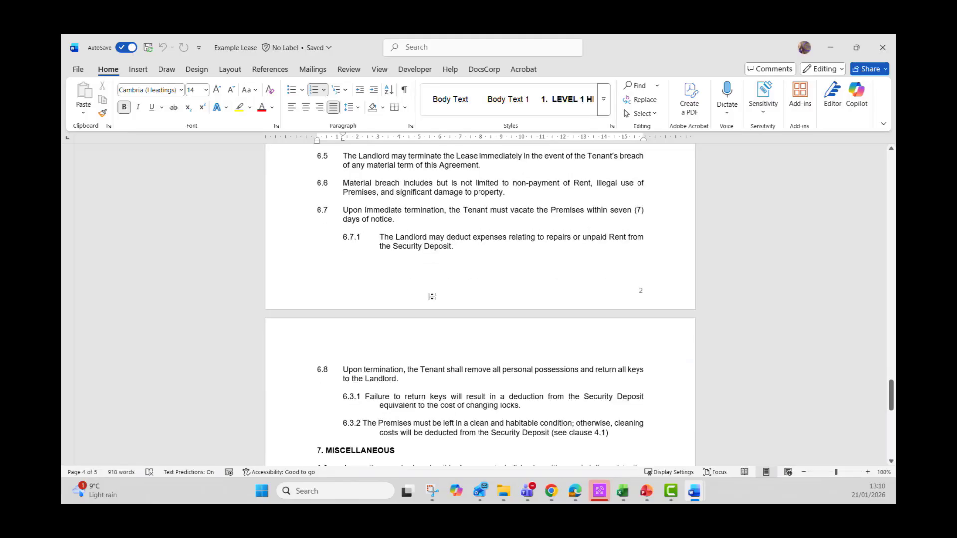
scroll(432, 297, "up", 3)
scroll(432, 298, "up", 4)
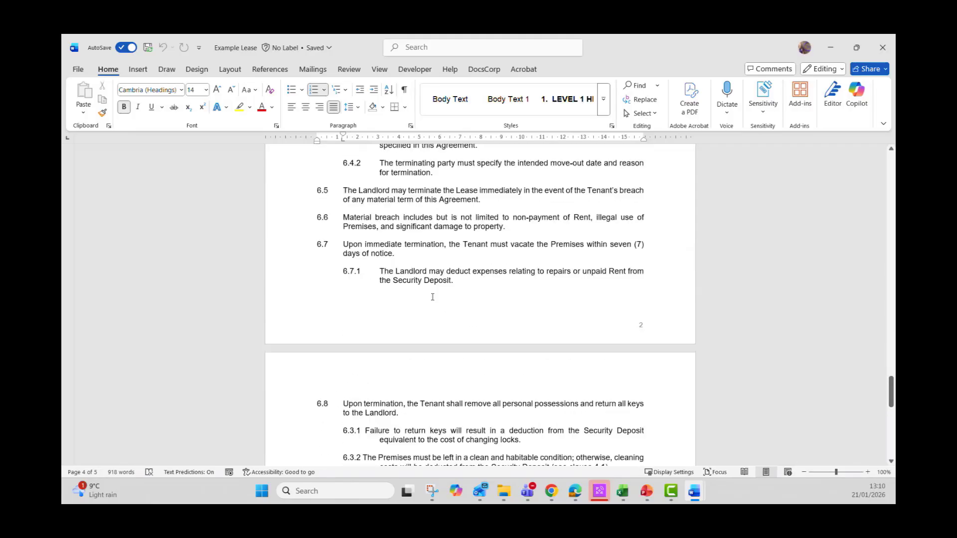
Step: Select the numbers of clause 6.7 and the USE OF PREMISES heading to check which paragraphs share each numbering level
left_click(324, 246)
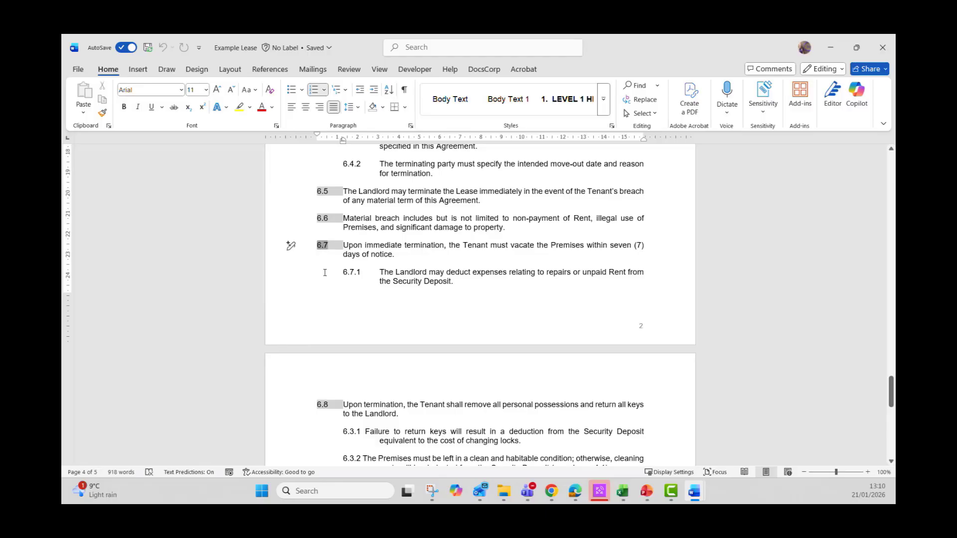
scroll(326, 247, "up", 2)
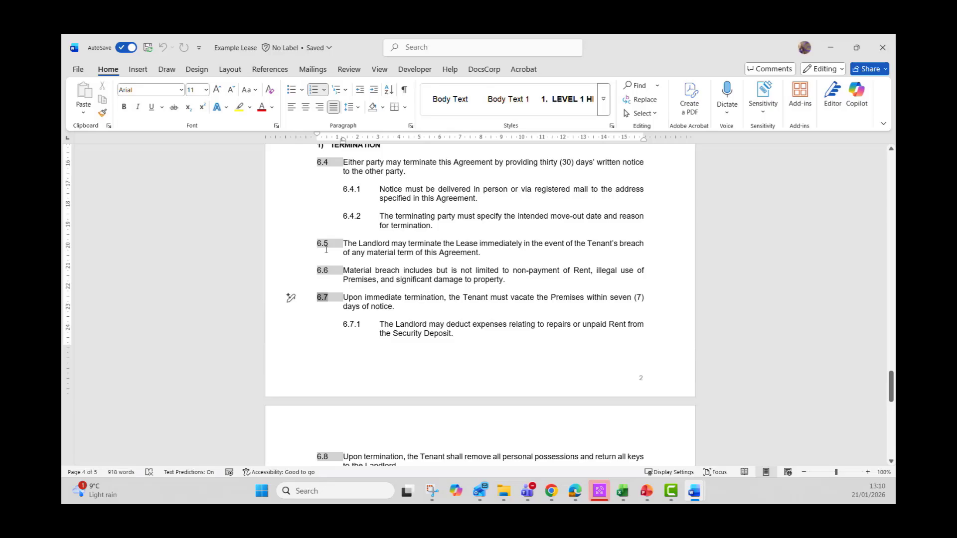
scroll(326, 249, "up", 4)
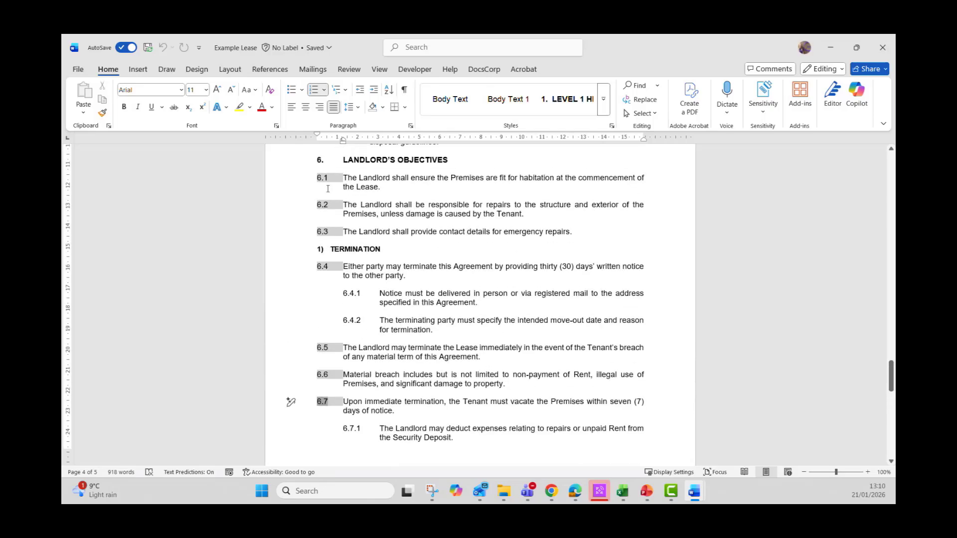
scroll(332, 238, "up", 10)
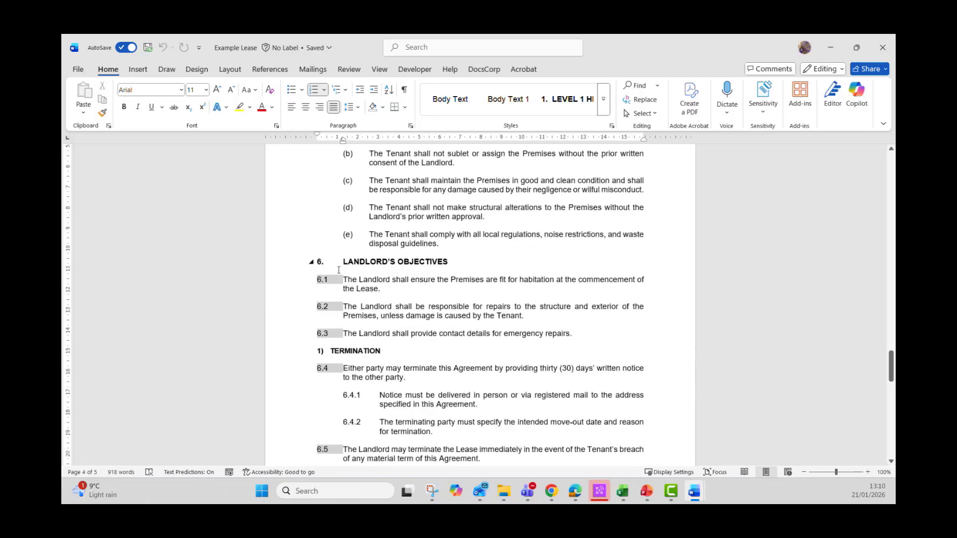
left_click(320, 272)
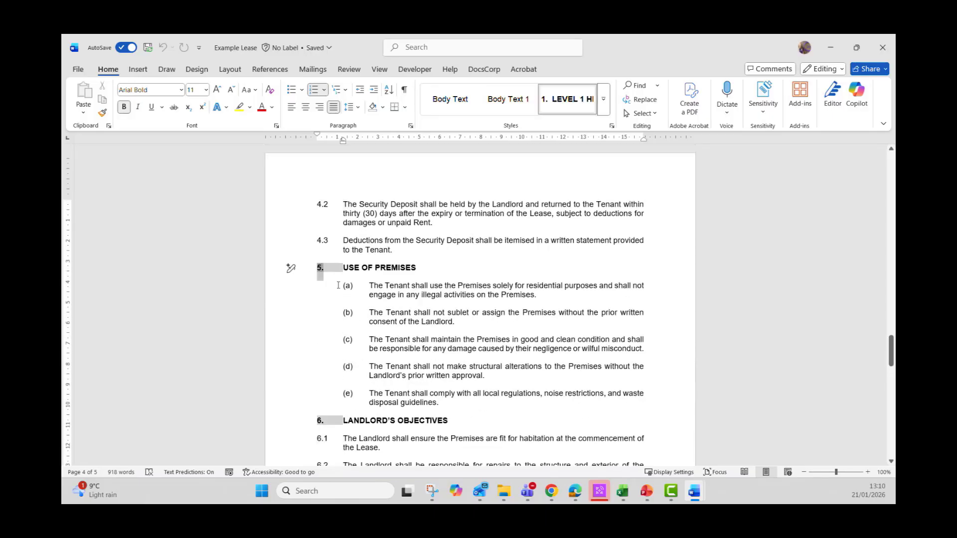
scroll(334, 321, "down", 3)
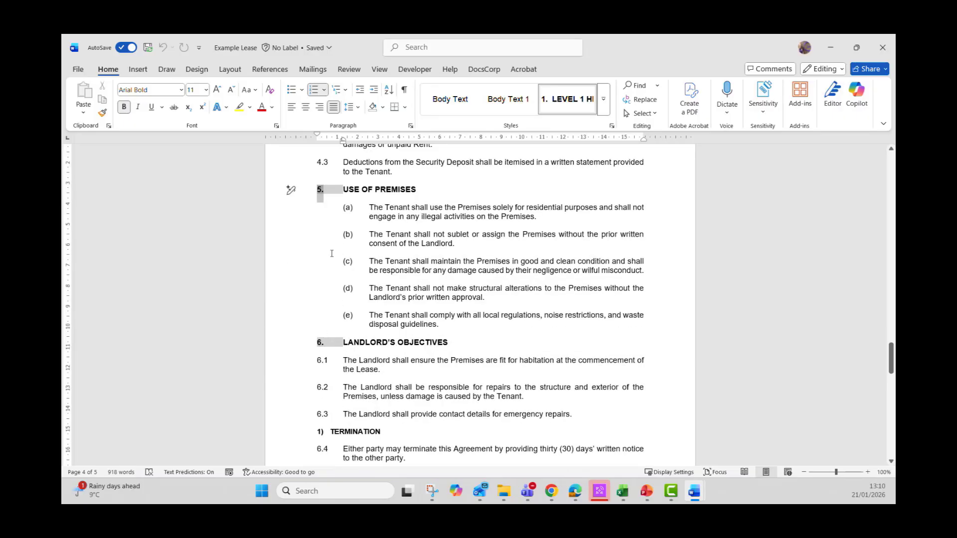
Step: Check the TERMINATION heading's numbering and select the number of clause 6.4 to examine its list level
scroll(338, 337, "down", 2)
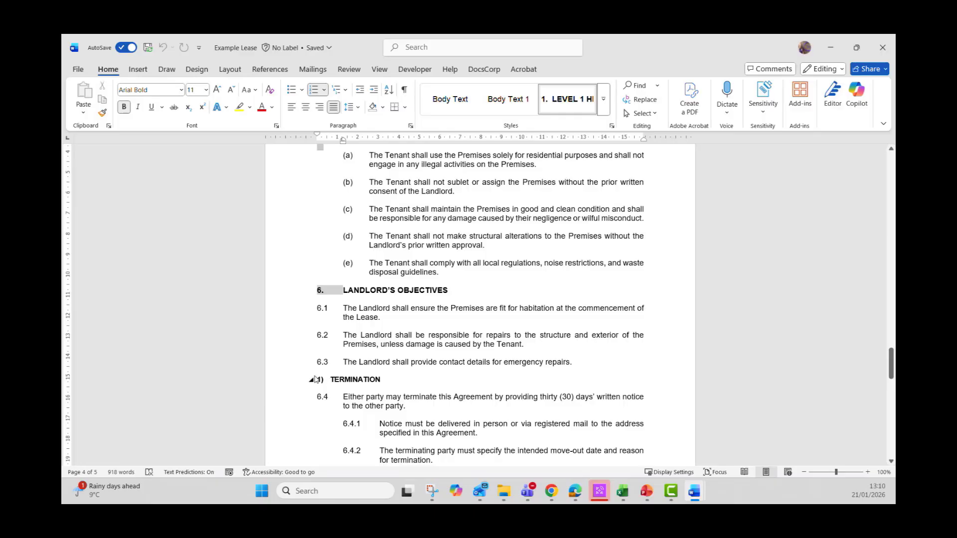
scroll(360, 379, "down", 3)
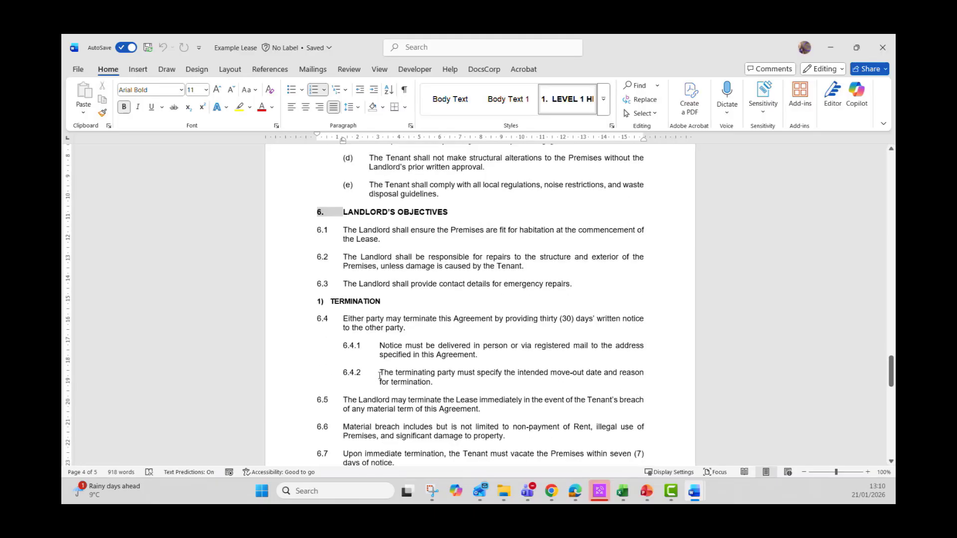
scroll(325, 294, "down", 1)
left_click(324, 294)
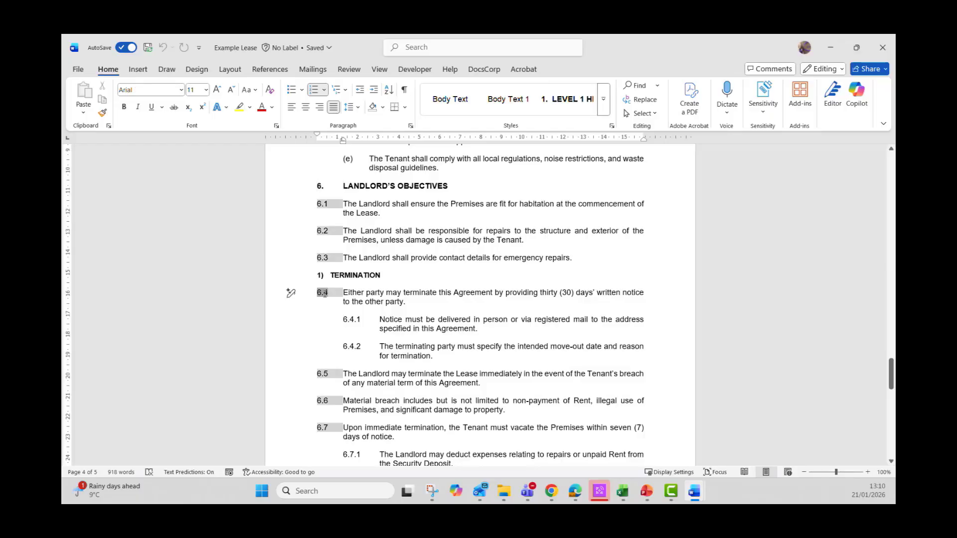
Step: Examine the numbering on the last page and place the cursor in the "7.7" paragraph number to check its formatting
scroll(321, 318, "down", 8)
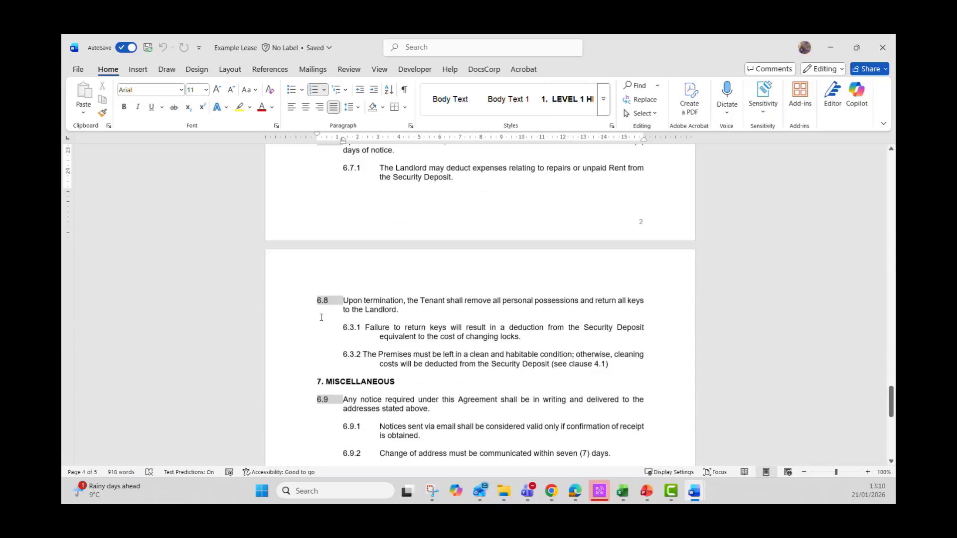
scroll(321, 318, "down", 2)
scroll(321, 317, "down", 1)
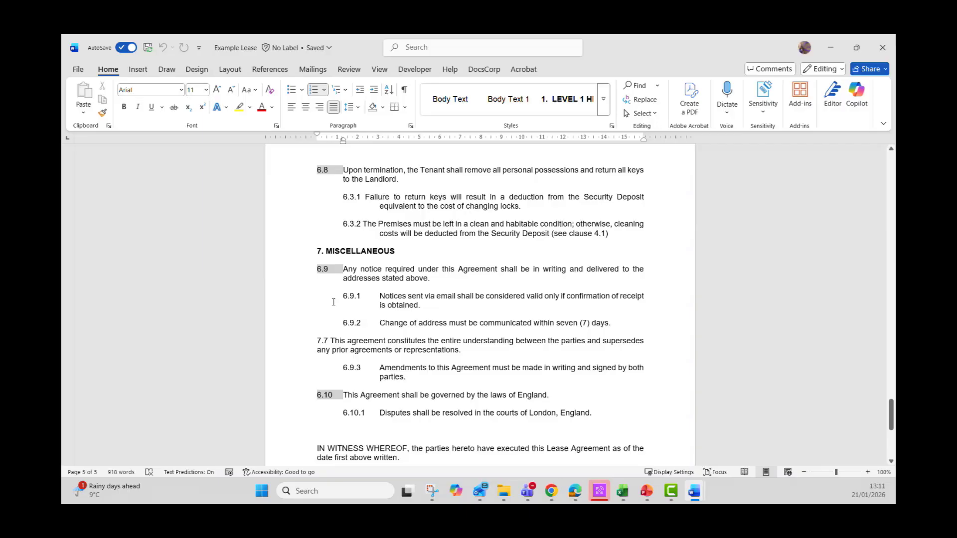
left_click(328, 344)
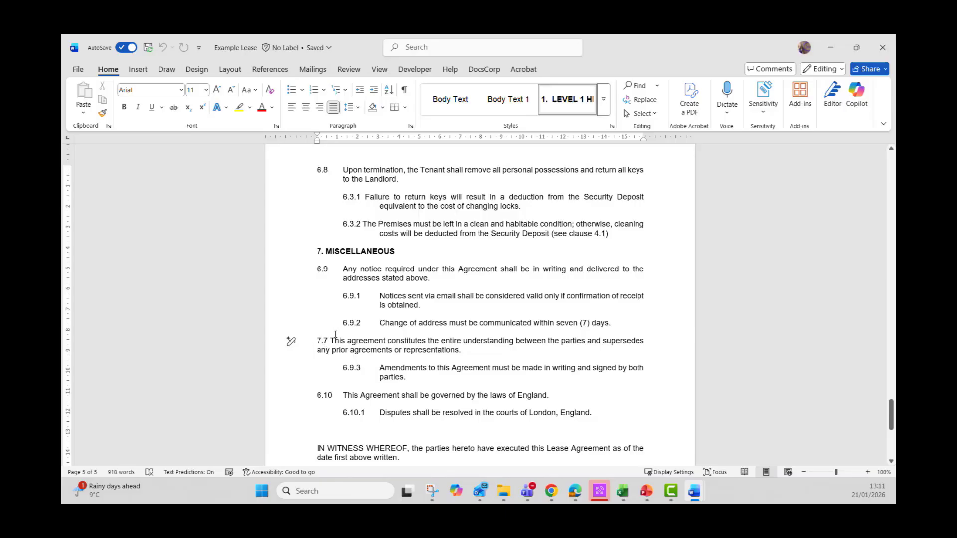
scroll(450, 330, "up", 1)
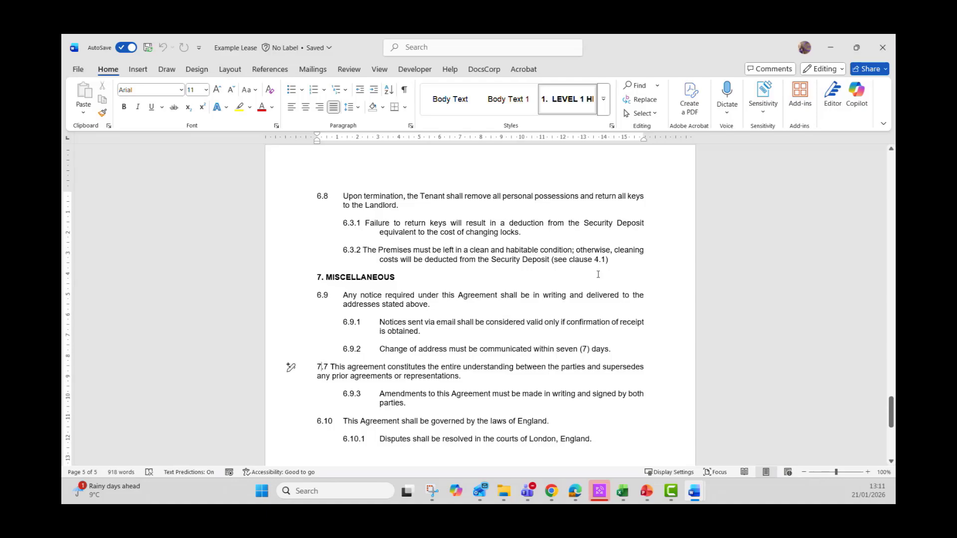
Step: Inspect the "clause 4.1" reference in paragraph 6.3.2 and look at the available cross-reference commands
left_click(601, 259)
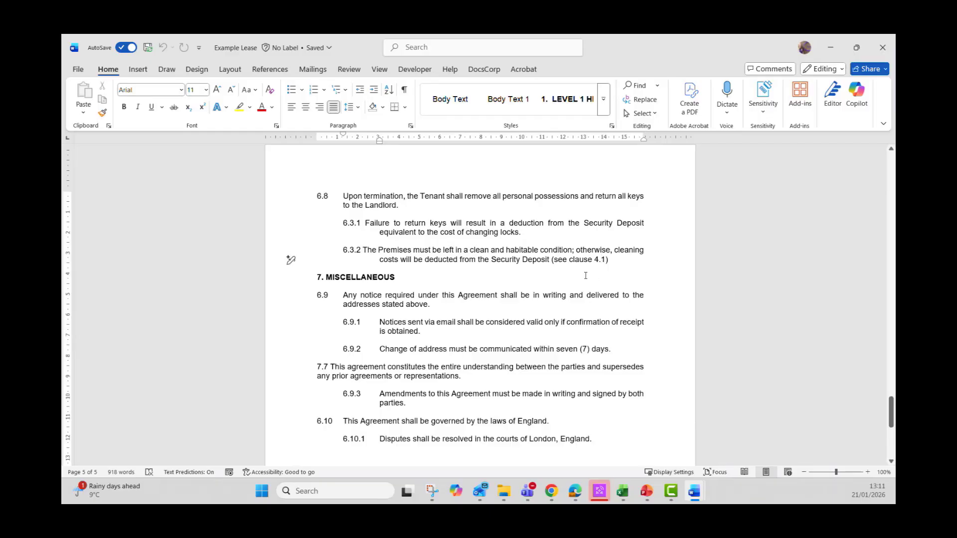
left_click(349, 70)
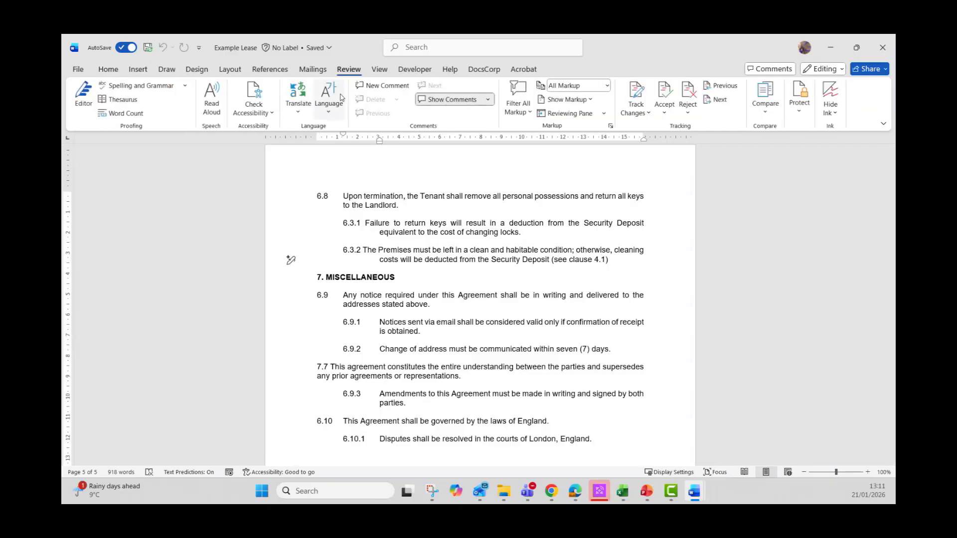
scroll(334, 102, "up", 2)
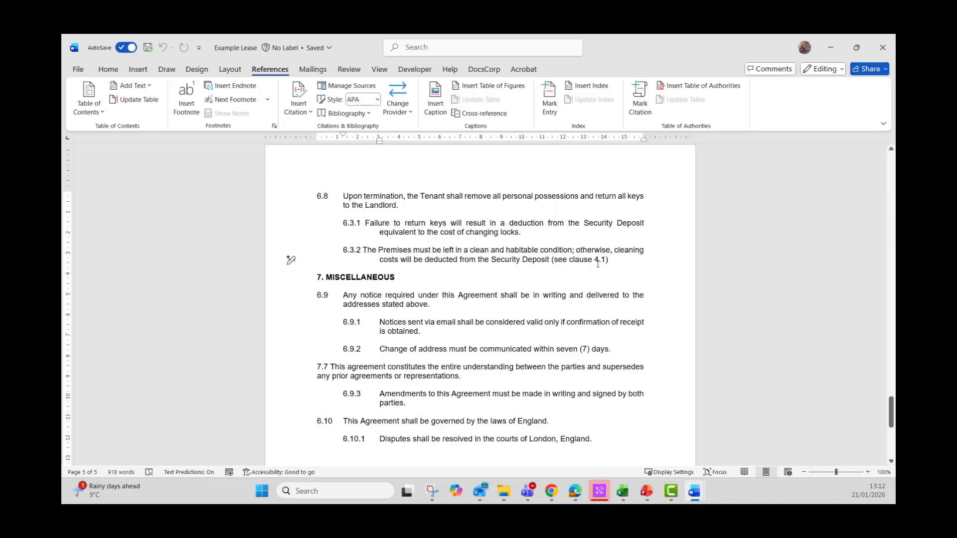
left_click_drag(594, 260, 605, 261)
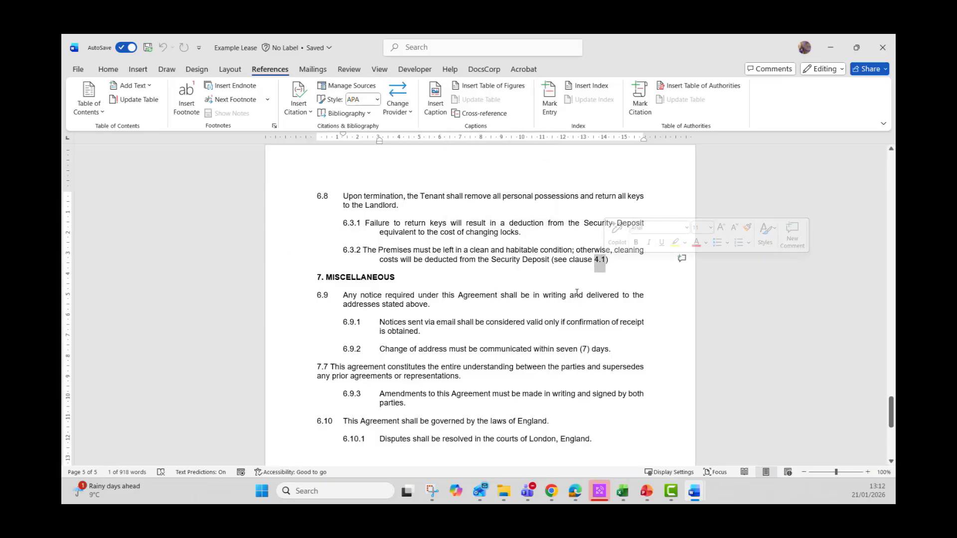
left_click(607, 268)
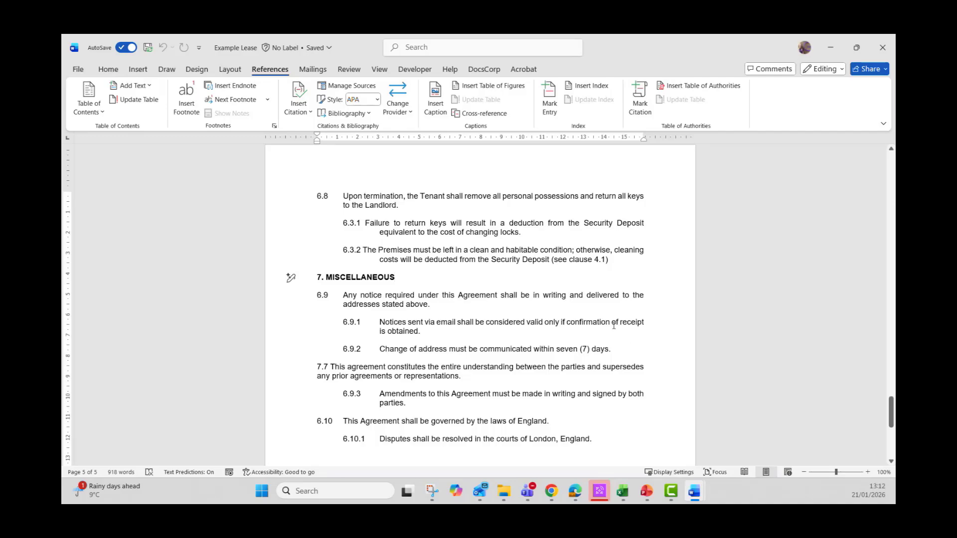
Step: Check the formatting and numbering of the MISCELLANEOUS heading and look back over the Termination clauses
scroll(469, 233, "up", 3)
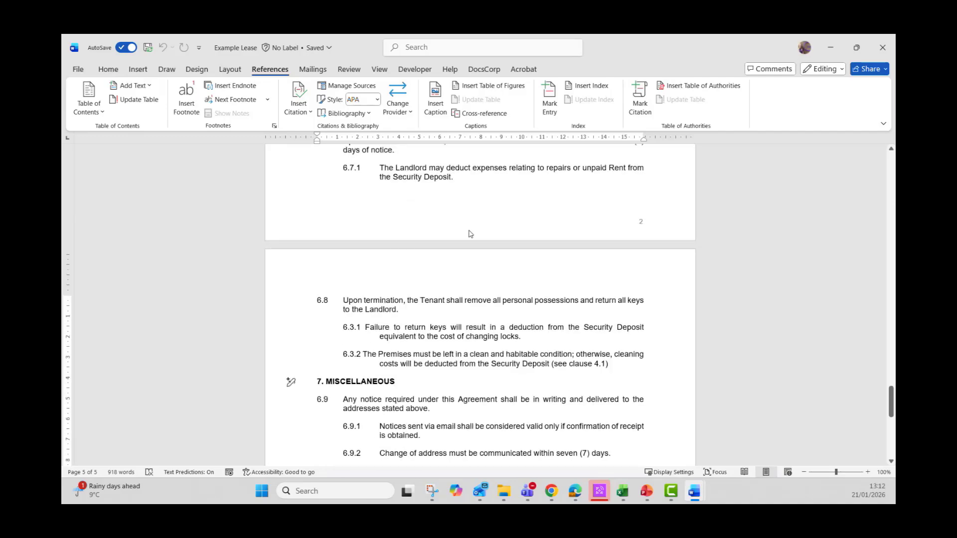
left_click(109, 70)
scroll(402, 207, "down", 4)
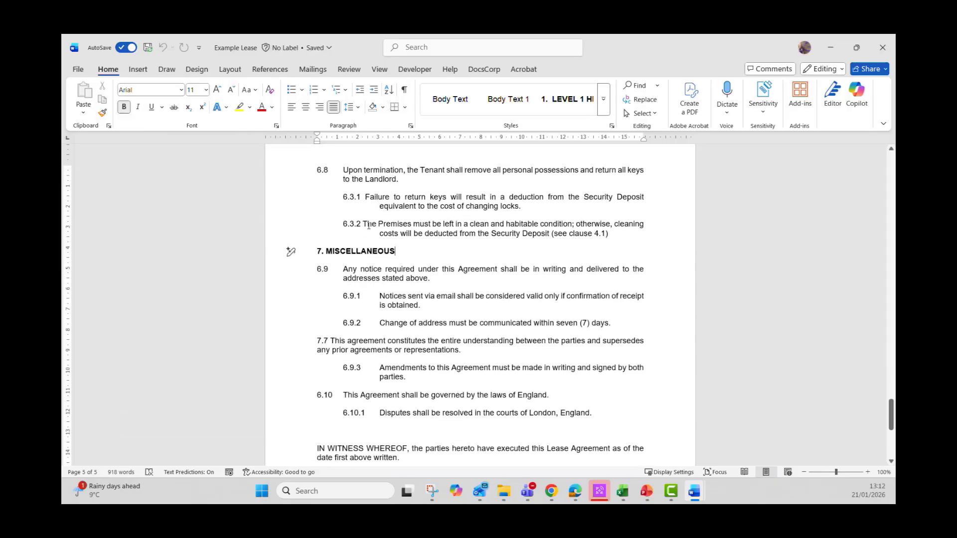
left_click(361, 251)
scroll(370, 259, "up", 9)
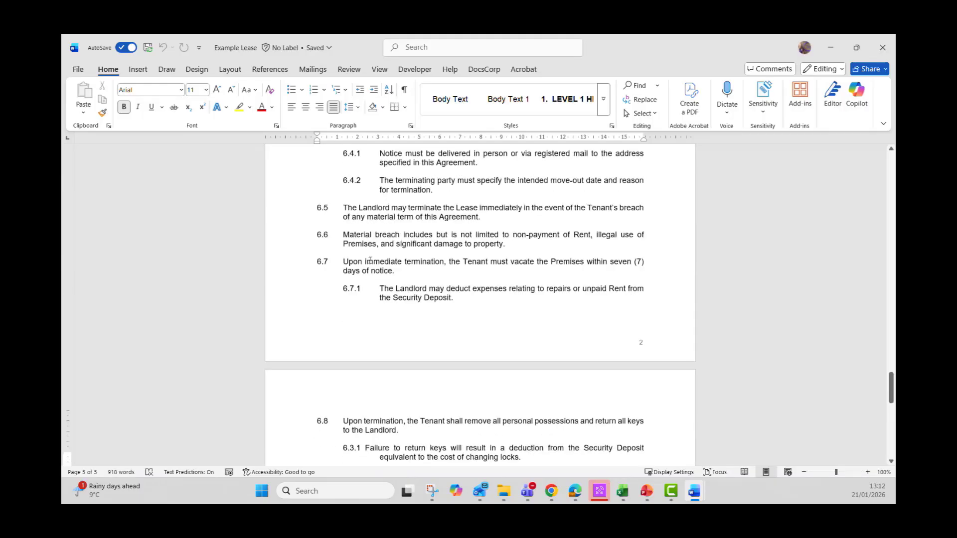
Step: Check the styles of clauses 6.4 and 6.1 against the available quick styles and inspect the LANDLORD'S OBJECTIVES heading
scroll(371, 199, "up", 3)
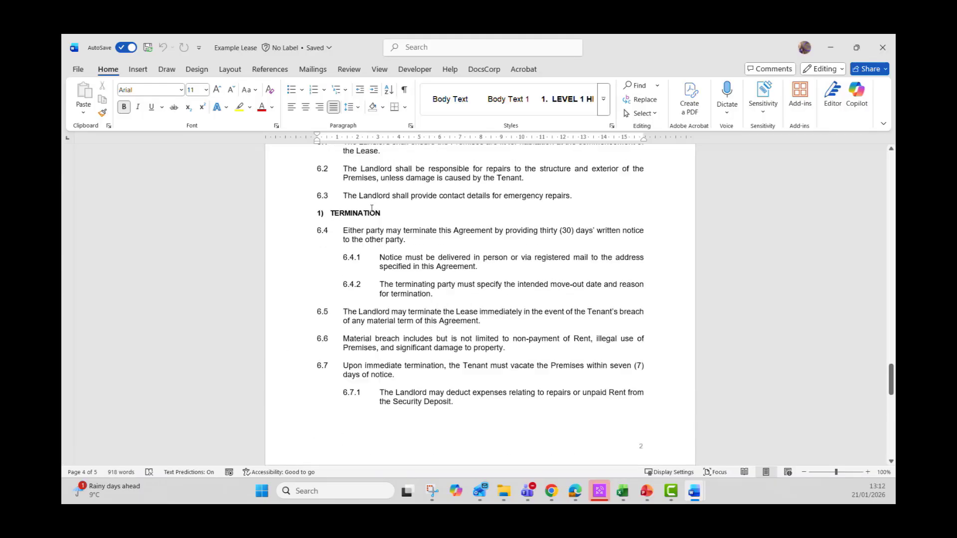
left_click(371, 240)
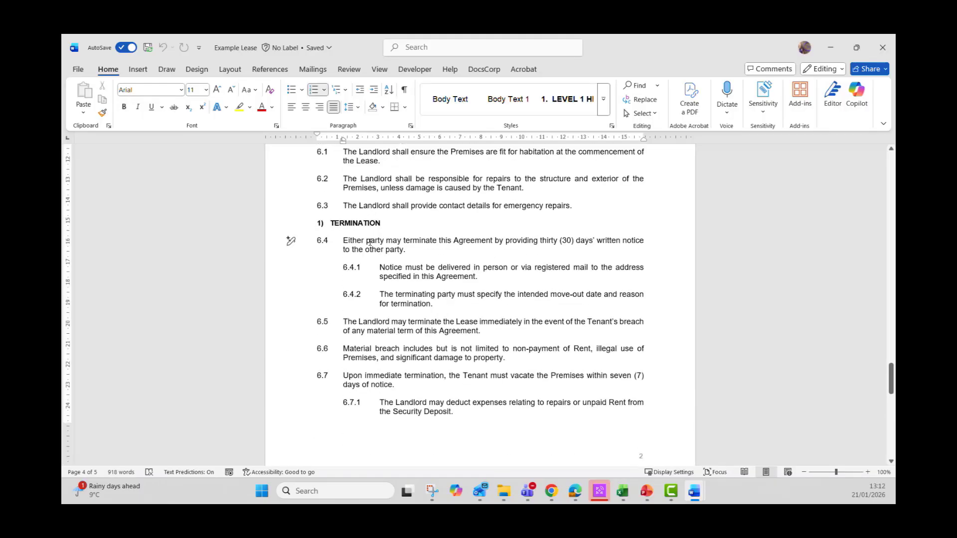
scroll(370, 242, "up", 3)
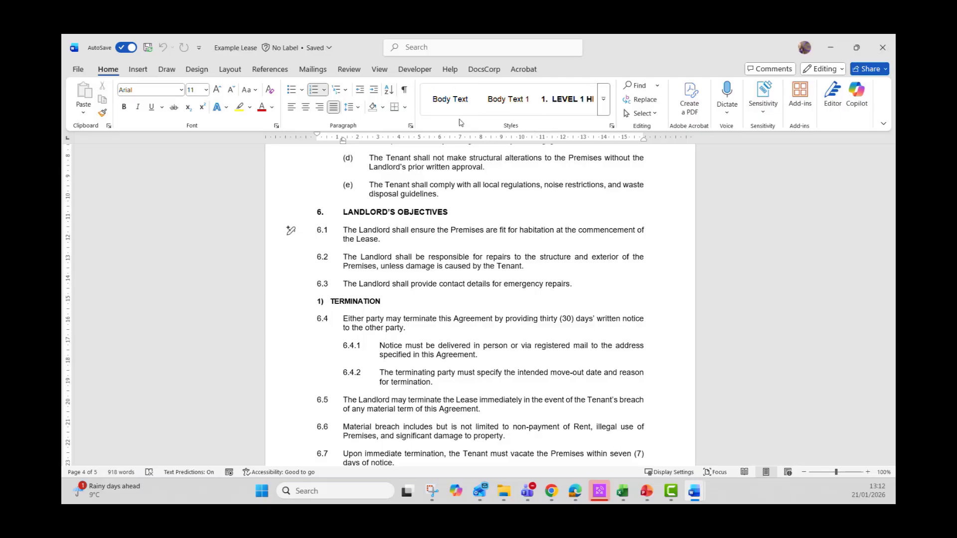
left_click(603, 105)
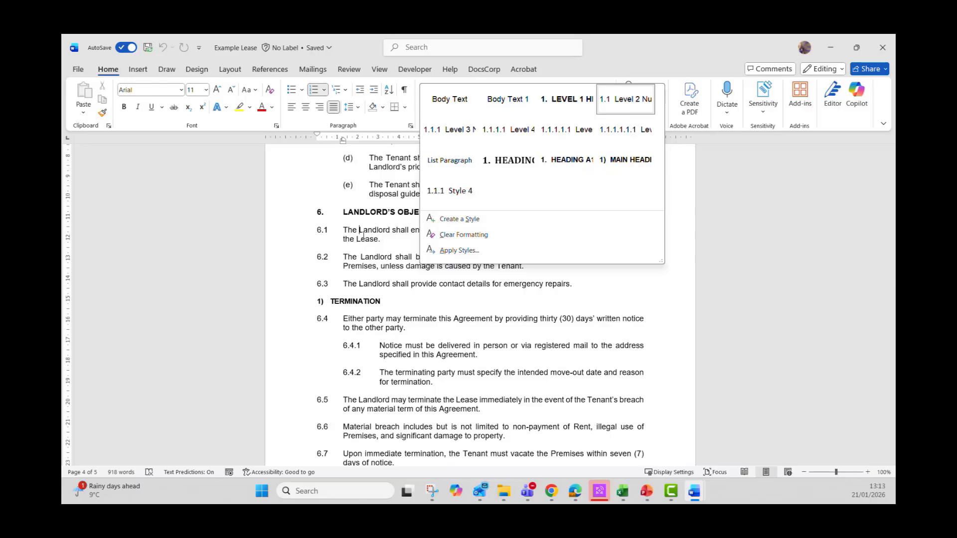
left_click(362, 214)
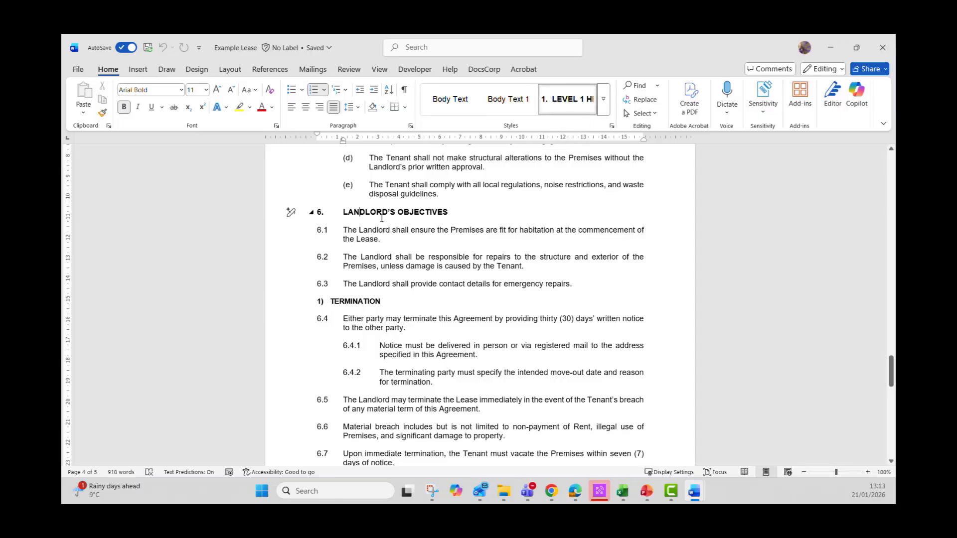
Step: Compare the styles applied to the SECURITY DEPOSIT, TERM OF LEASE and RENT headings
scroll(382, 218, "up", 7)
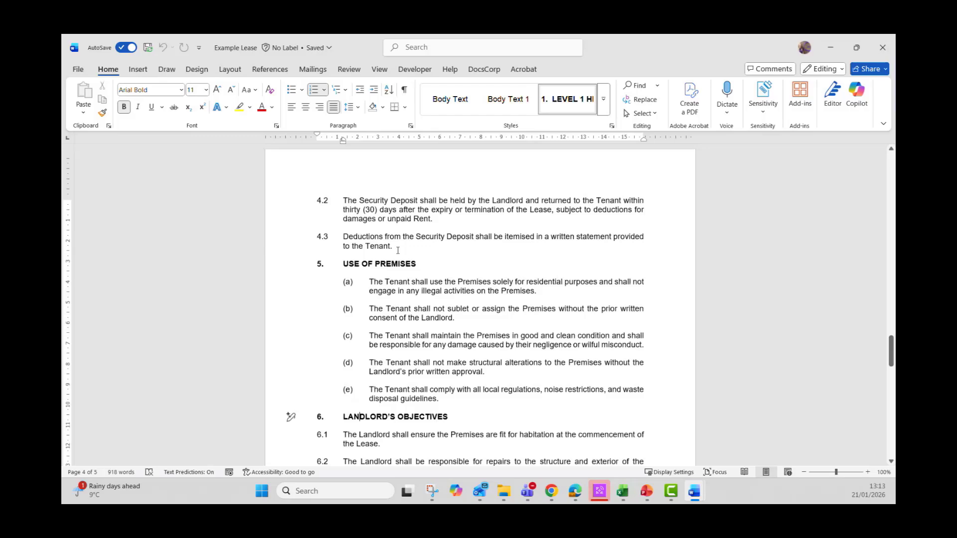
scroll(393, 247, "up", 6)
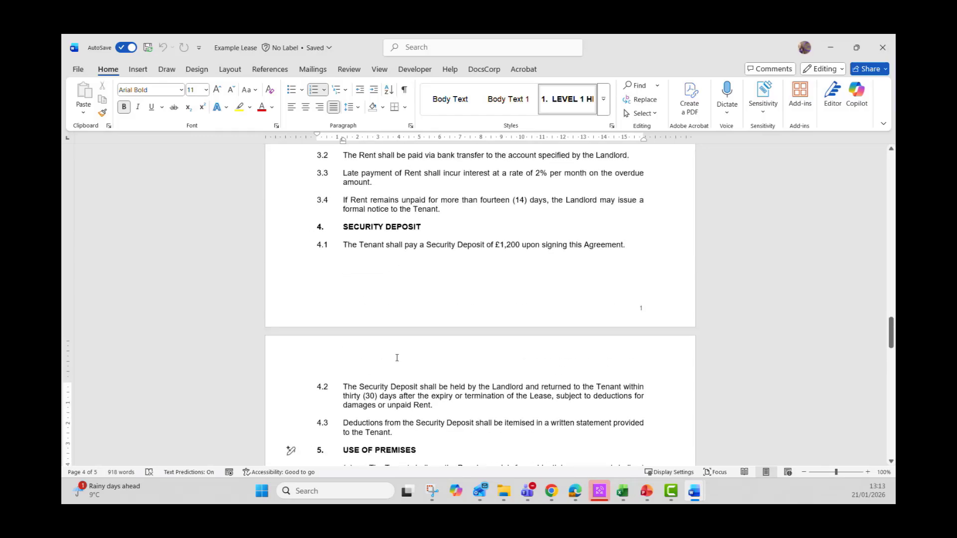
left_click(363, 229)
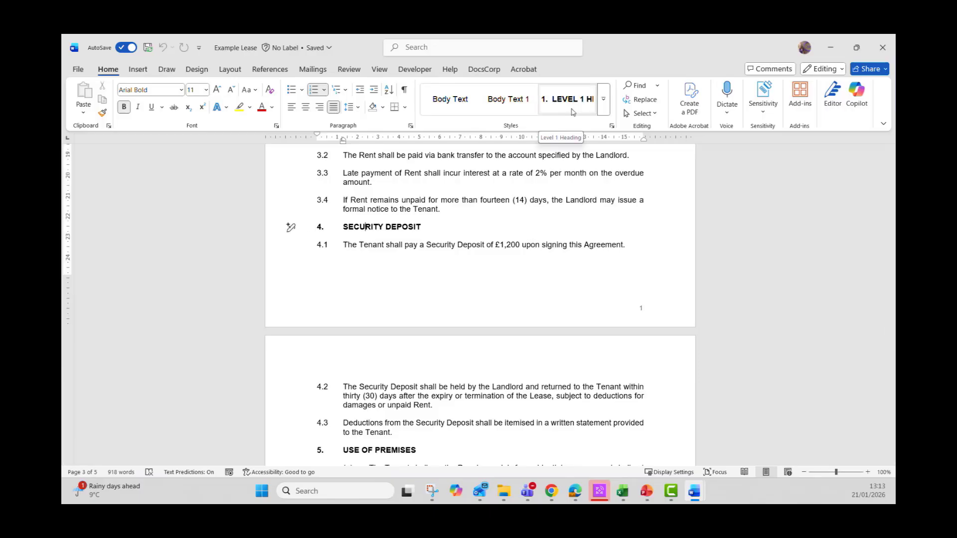
scroll(454, 243, "up", 7)
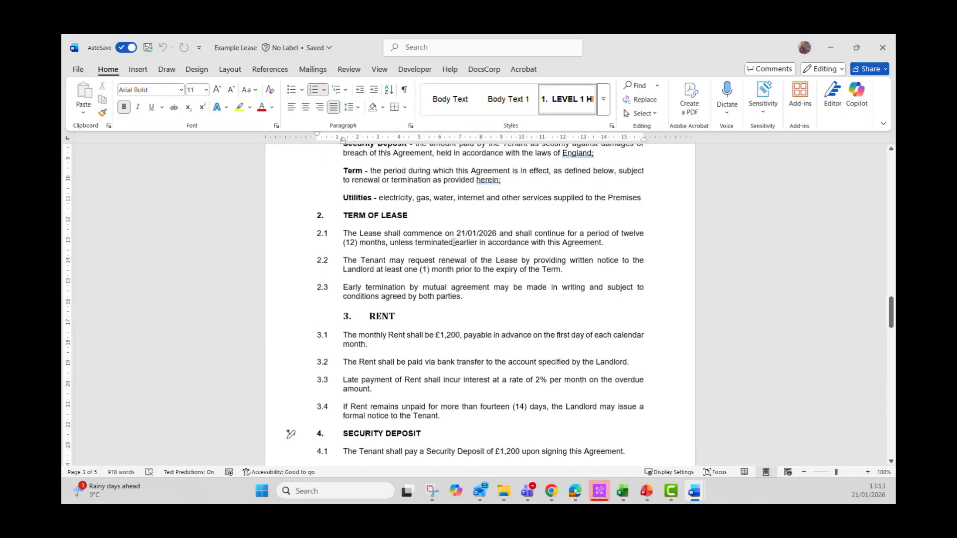
left_click(549, 223)
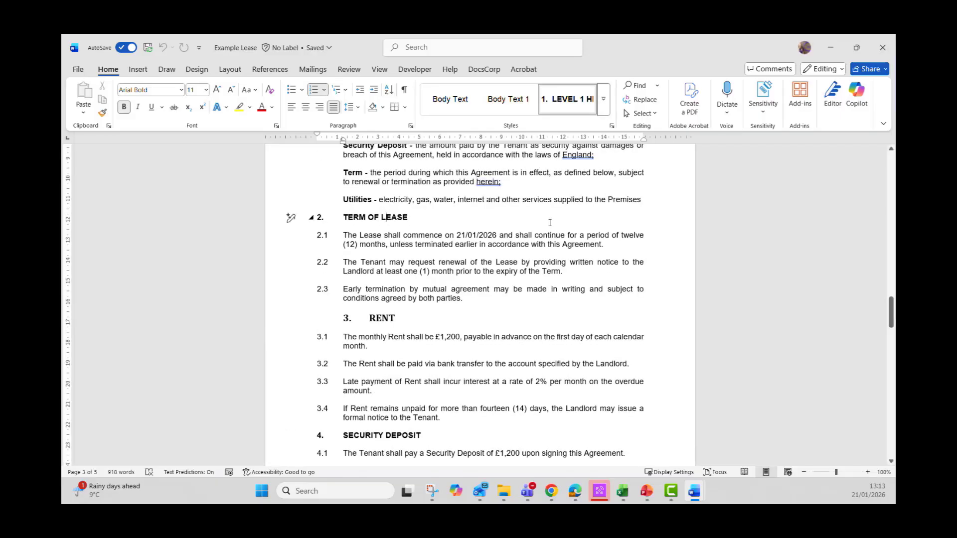
scroll(498, 237, "down", 2)
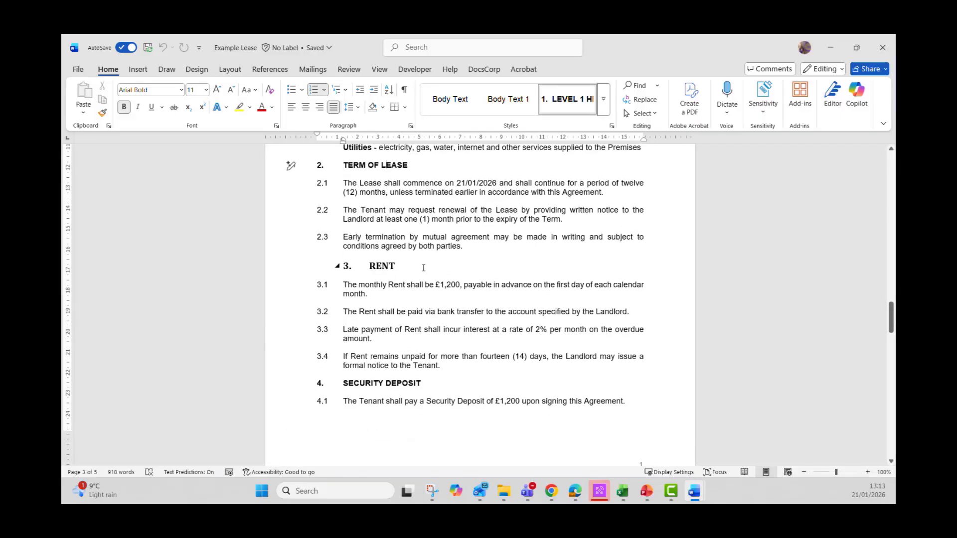
left_click(392, 267)
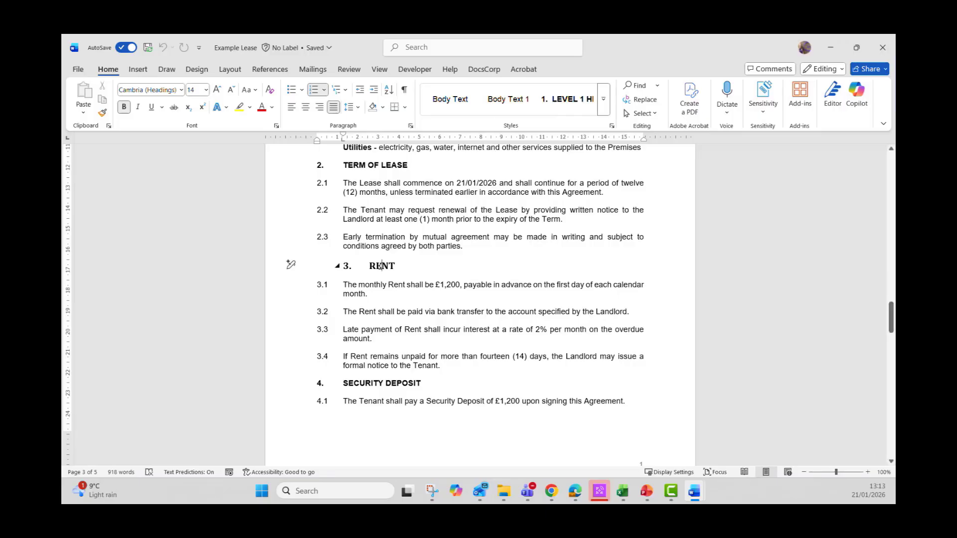
Step: Inspect the style of clause 2.3 and recheck the style of the TERM OF LEASE heading
left_click_drag(342, 237, 451, 238)
left_click(408, 244)
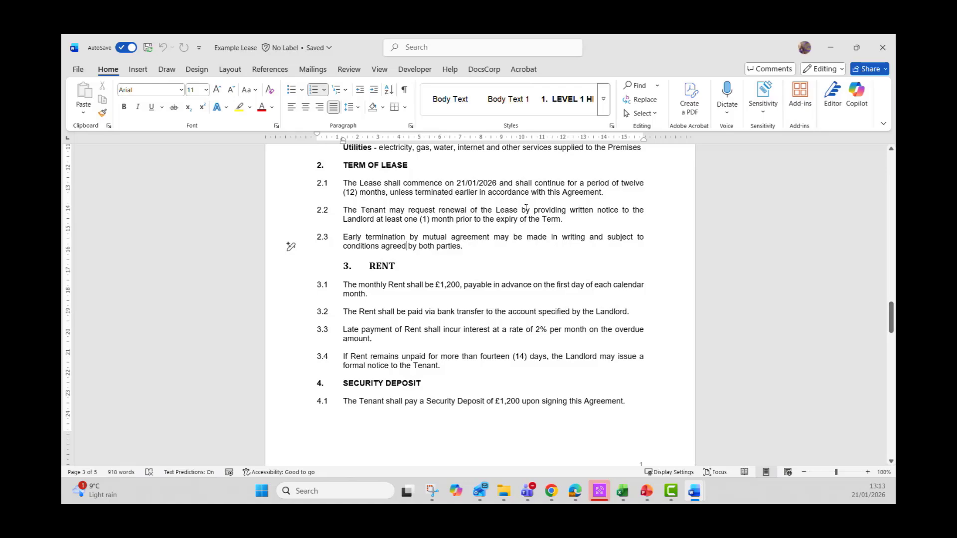
scroll(507, 218, "up", 1)
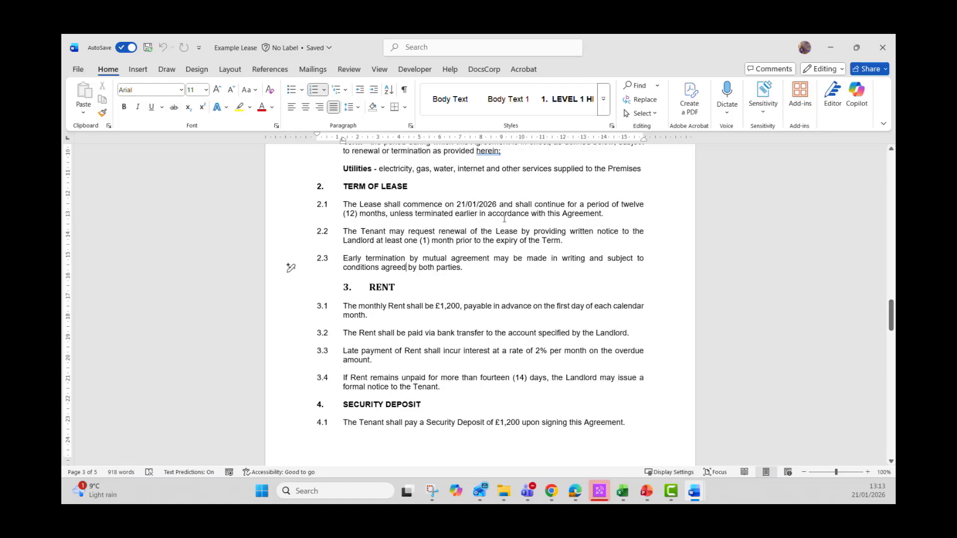
left_click(382, 192)
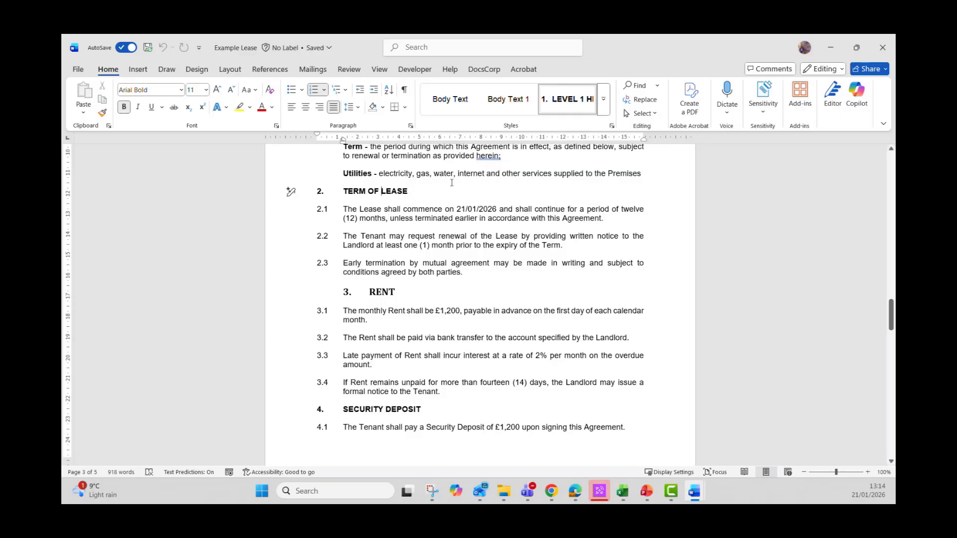
Step: Look for the style of the numbered Landlord party paragraph among the quick styles
scroll(422, 214, "up", 5)
scroll(423, 214, "down", 2)
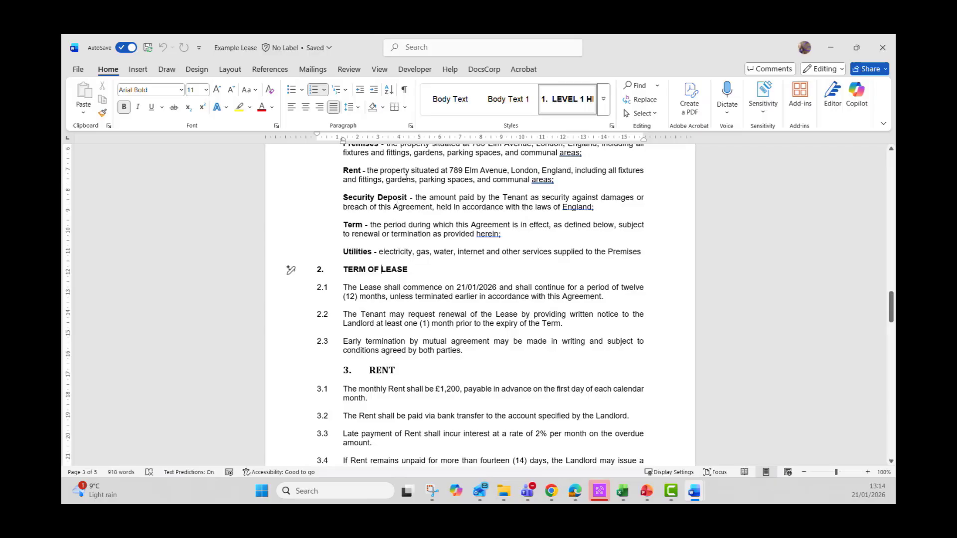
scroll(406, 178, "up", 4)
left_click(385, 186)
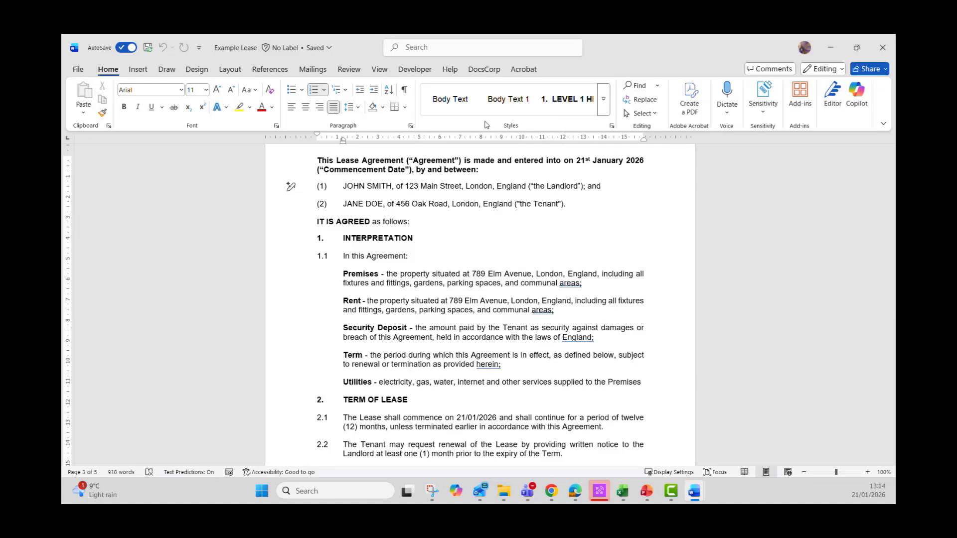
left_click(603, 112)
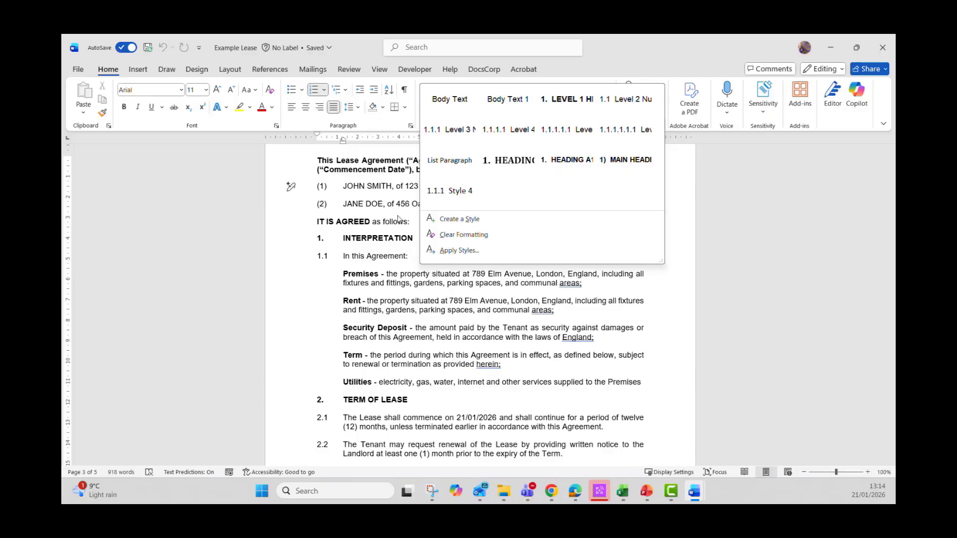
left_click(380, 196)
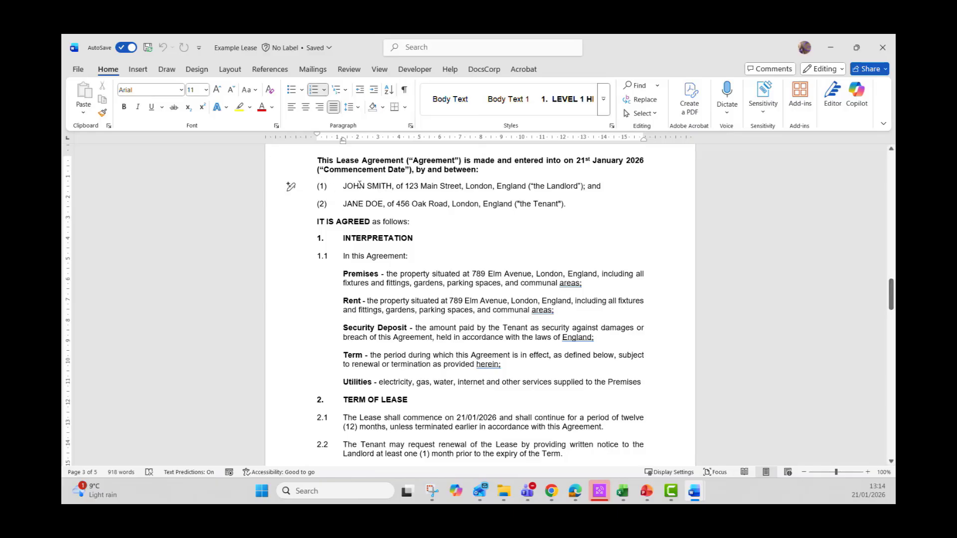
left_click(603, 108)
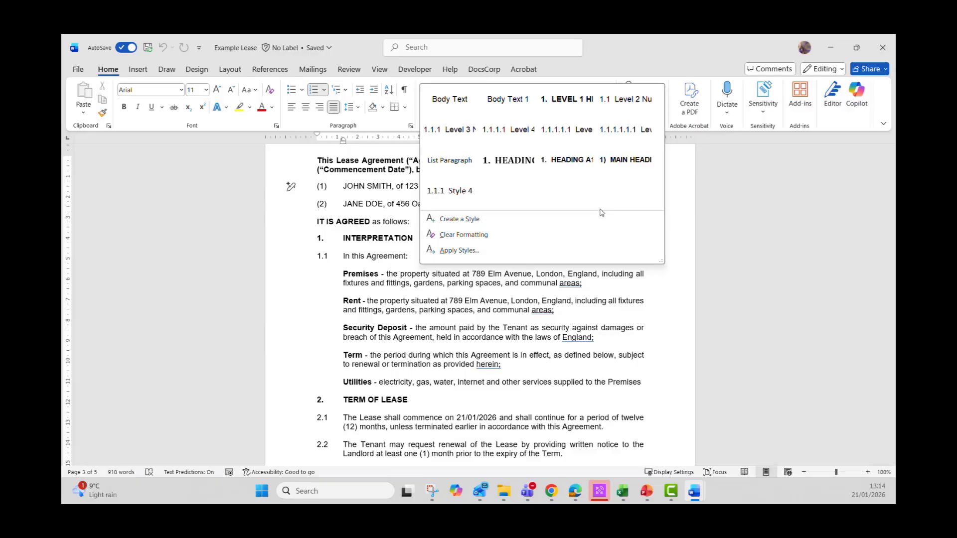
left_click(676, 200)
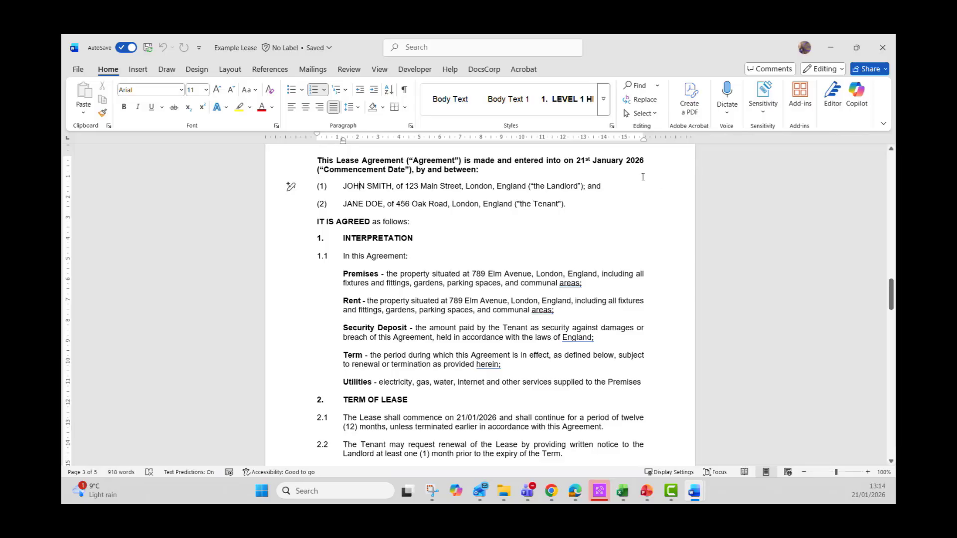
Step: Open the full Styles list, enlarge it beside the page, and check the styles of clause 1.1 and the INTERPRETATION heading
left_click(612, 127)
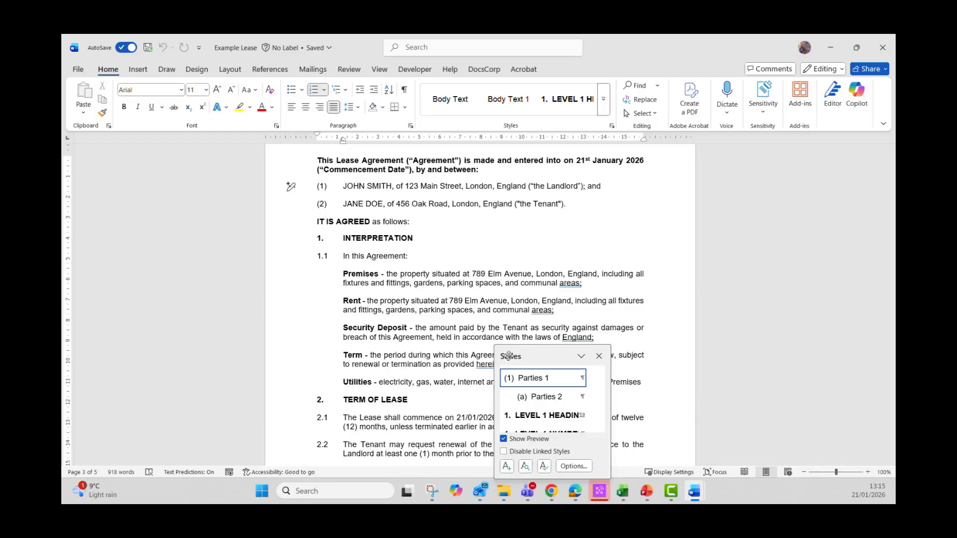
left_click_drag(555, 352, 832, 142)
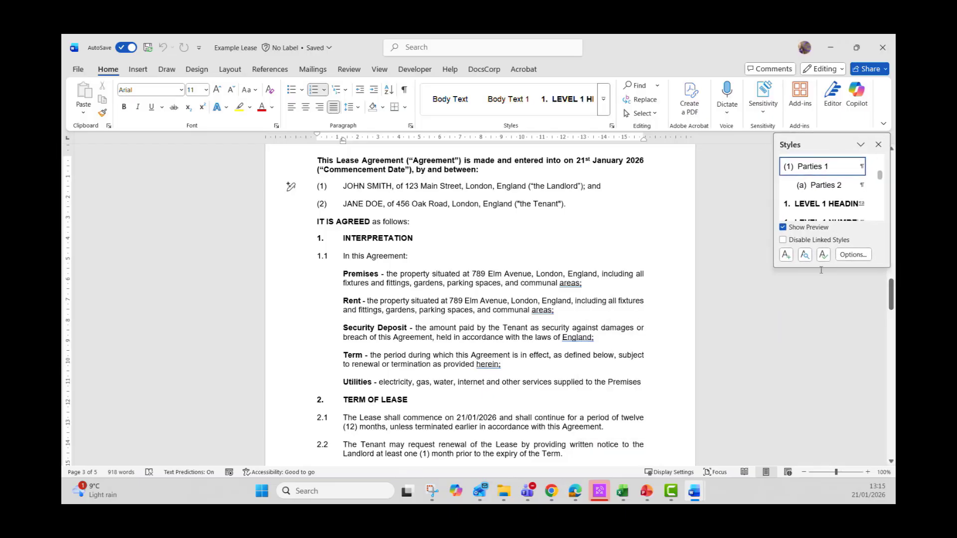
left_click_drag(821, 267, 821, 462)
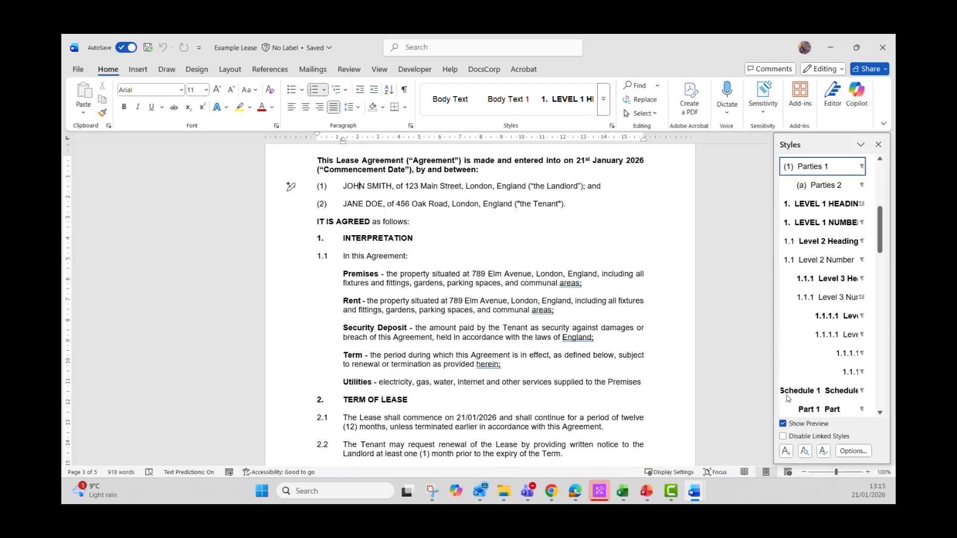
left_click_drag(773, 336, 736, 336)
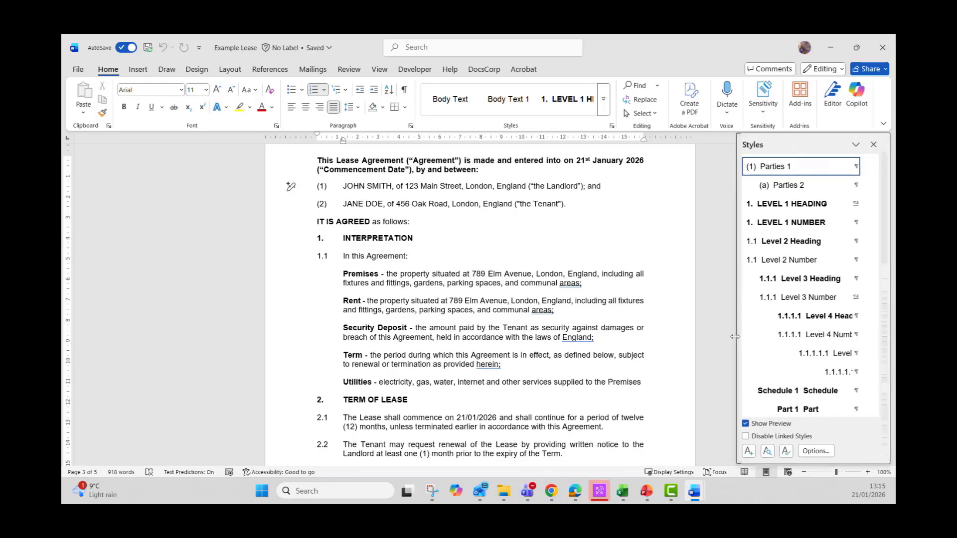
left_click(628, 252)
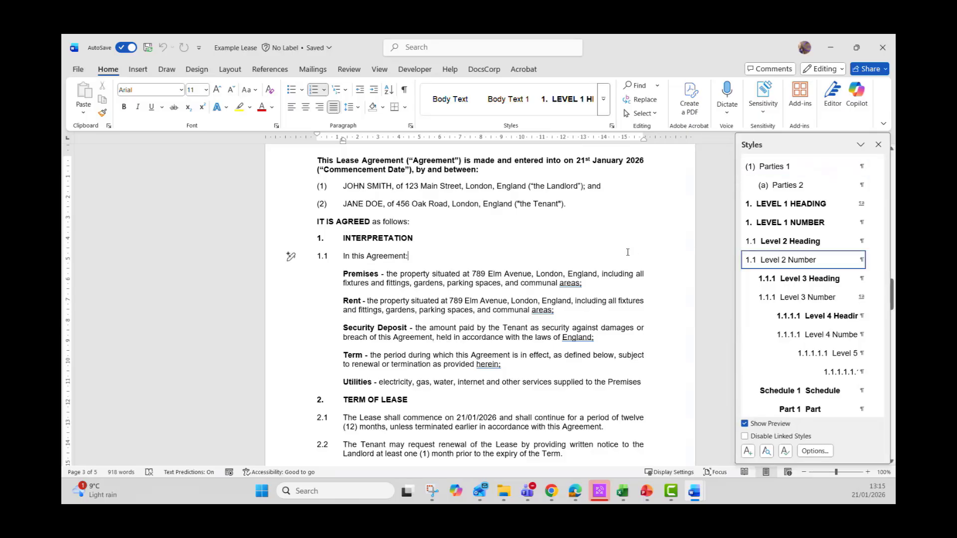
left_click(451, 238)
type("TT")
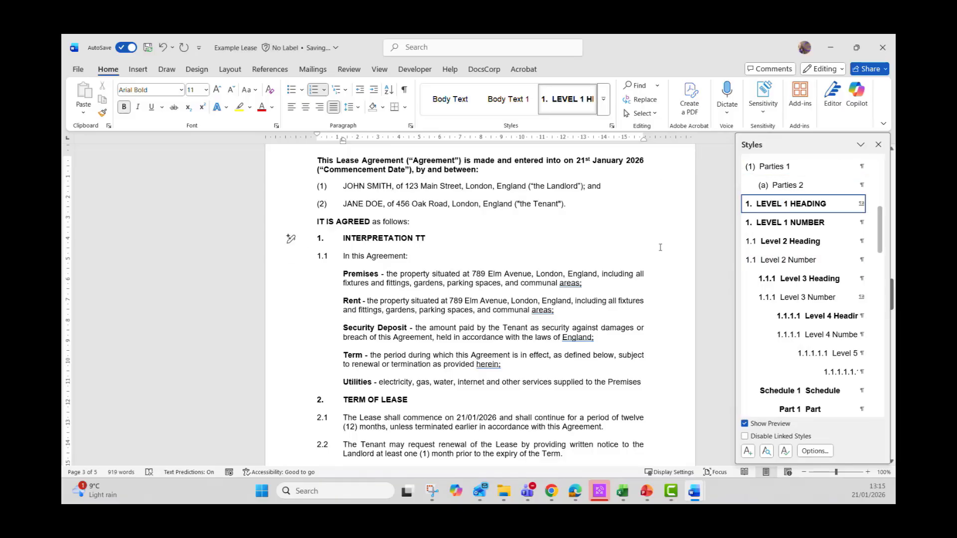
key("BackSpace")
key("BackSpace")
key("BackSpace")
Step: Examine the Level 2 Heading style's details and compare the full style list with the quick styles
mouse_move(760, 239)
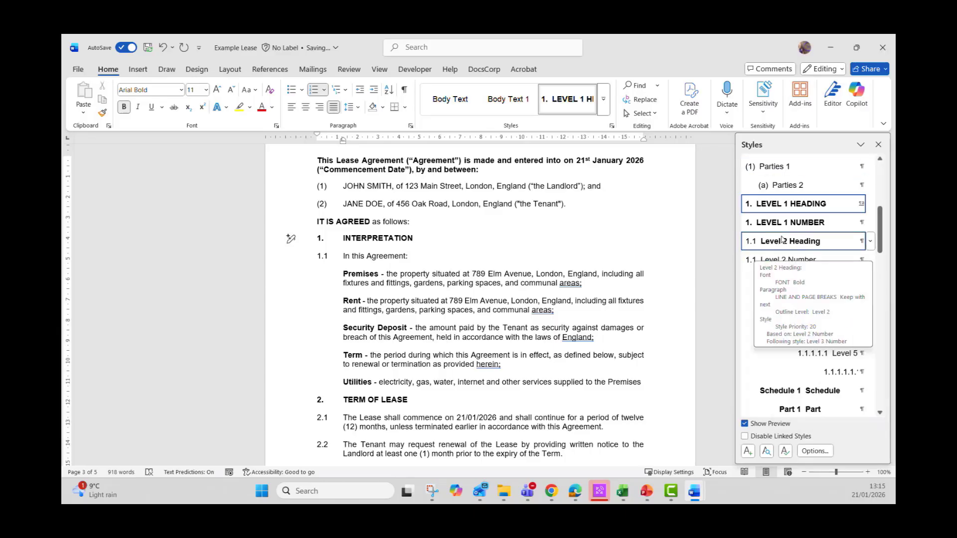
left_click(604, 114)
left_click(587, 108)
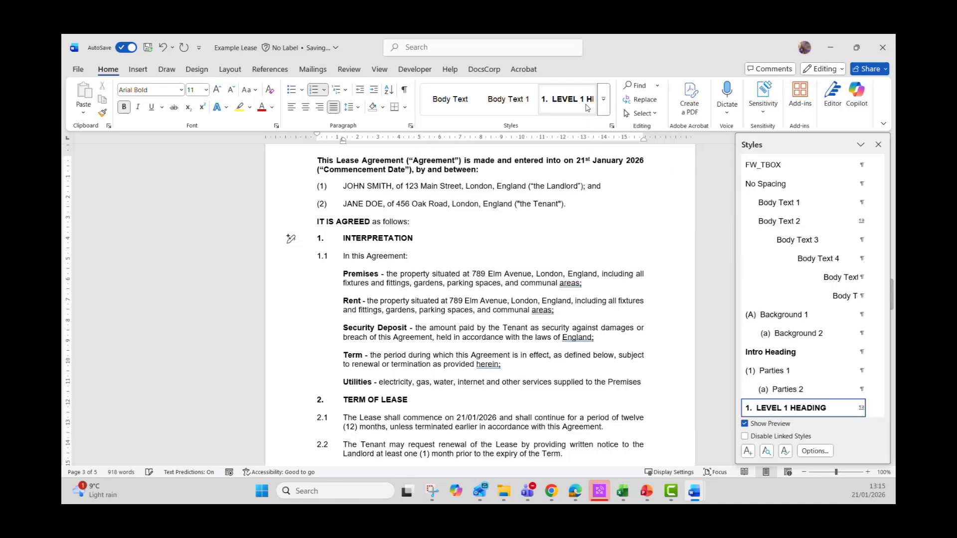
left_click(603, 109)
left_click(618, 291)
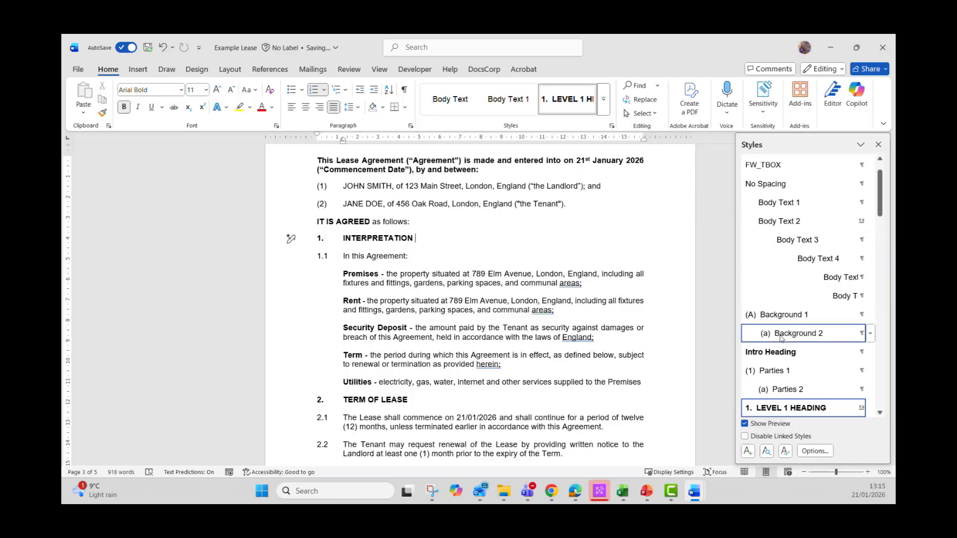
Step: Review the style list from Body Text through Background and Parties to the Level 1 to Level 4 heading and number styles
mouse_move(780, 338)
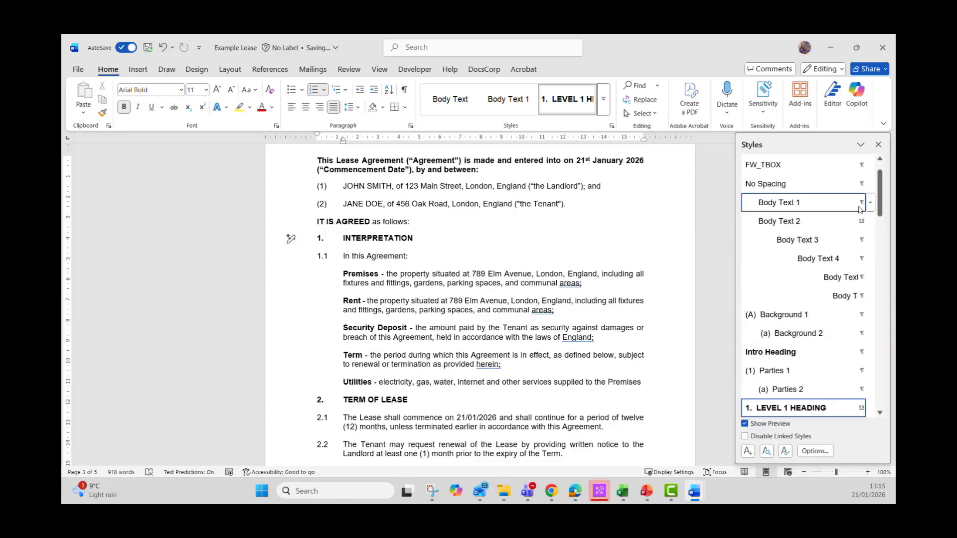
left_click_drag(880, 209, 879, 199)
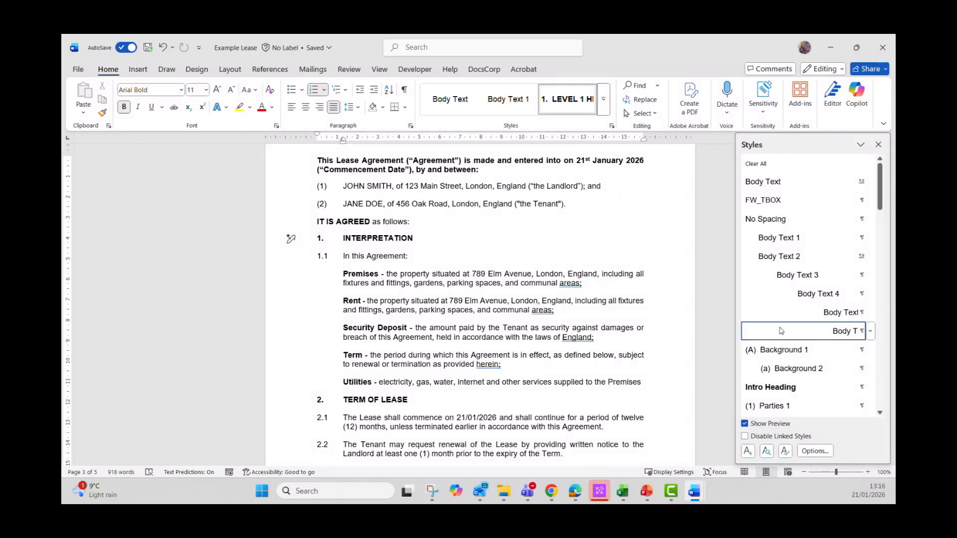
scroll(781, 330, "down", 3)
scroll(781, 330, "down", 1)
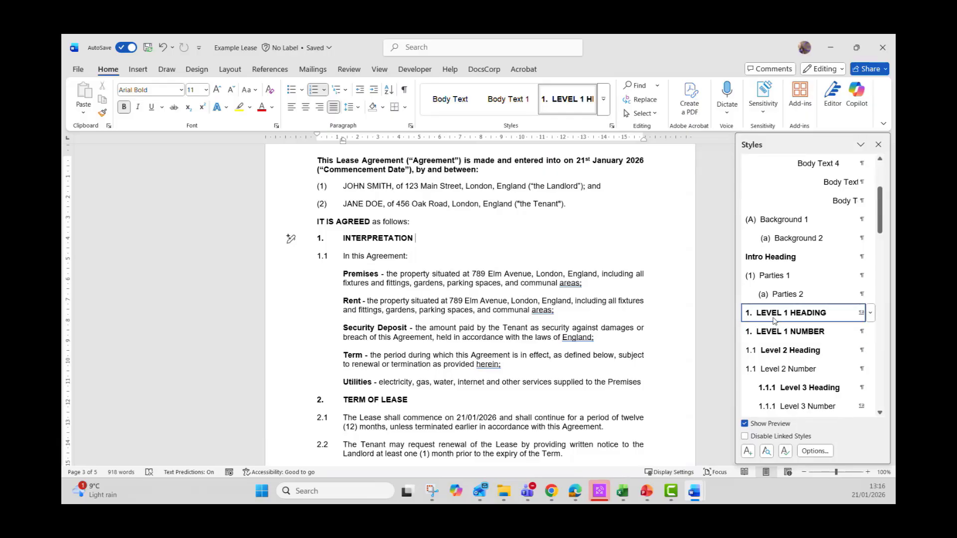
mouse_move(774, 321)
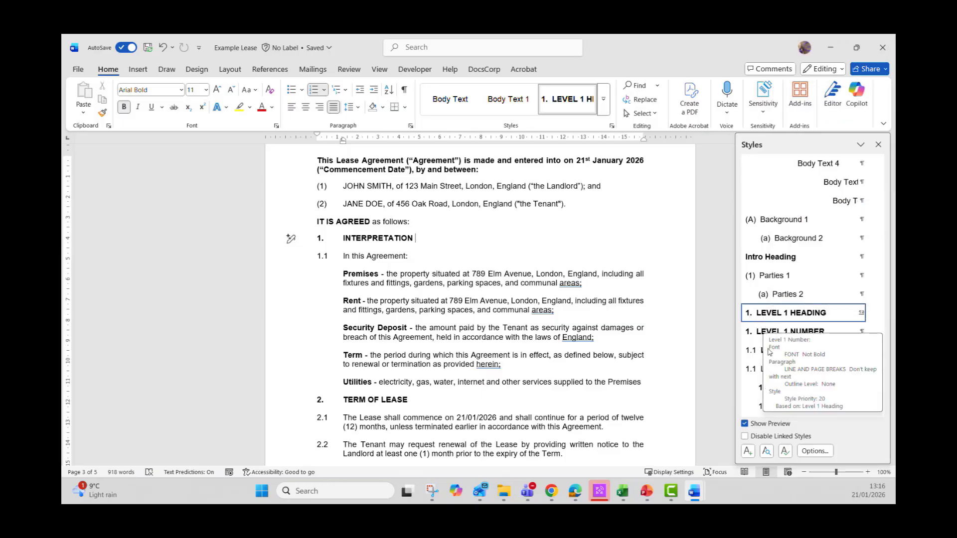
mouse_move(775, 391)
scroll(775, 391, "down", 1)
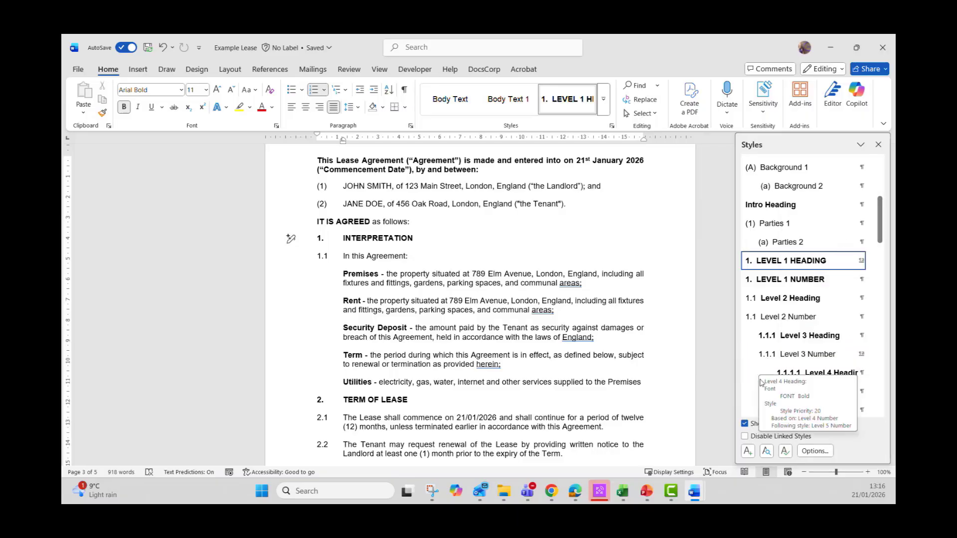
Step: Turn the style list's preview off and back on to compare plain style names with their formatted appearance
left_click(745, 424)
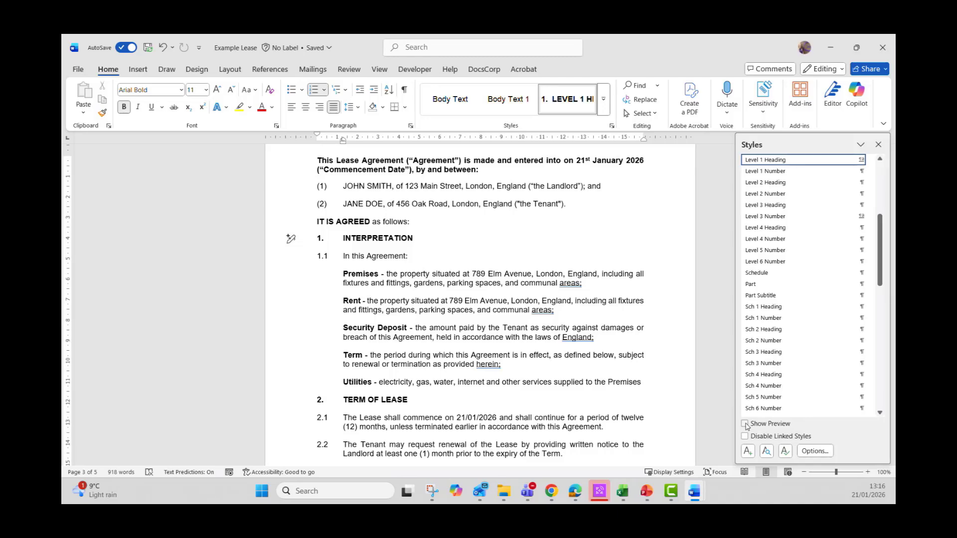
left_click(744, 424)
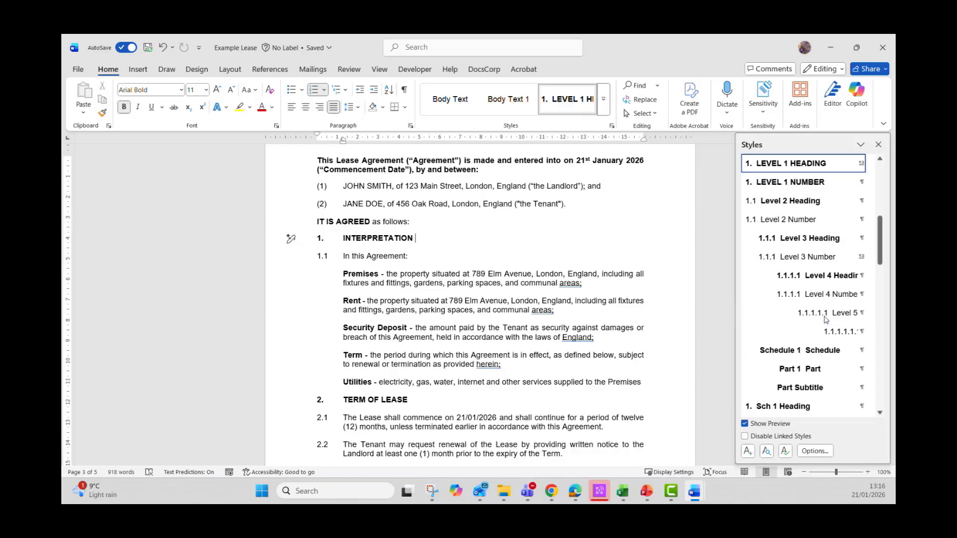
scroll(825, 319, "up", 2)
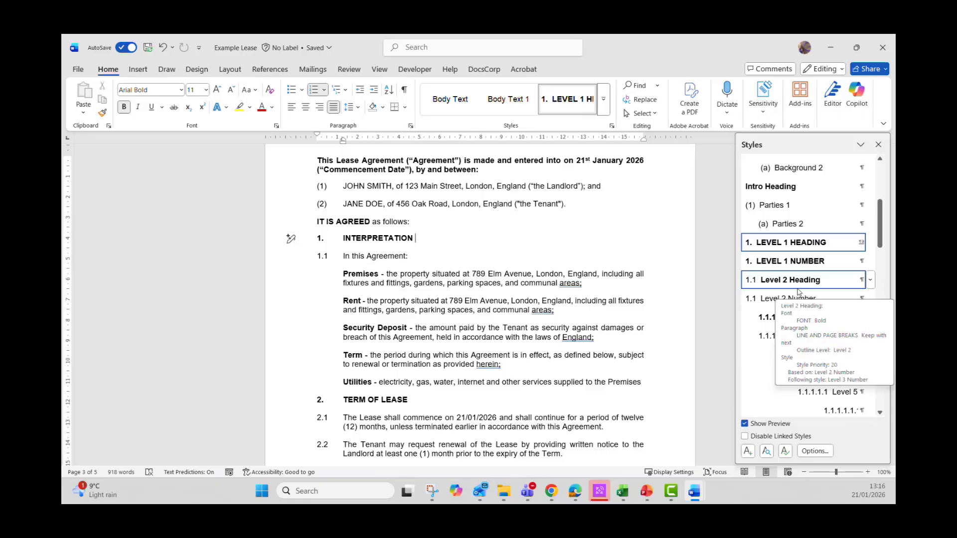
Step: Review the Style Pane Options and the choices for which styles to show, leaving the settings as they are
left_click(817, 453)
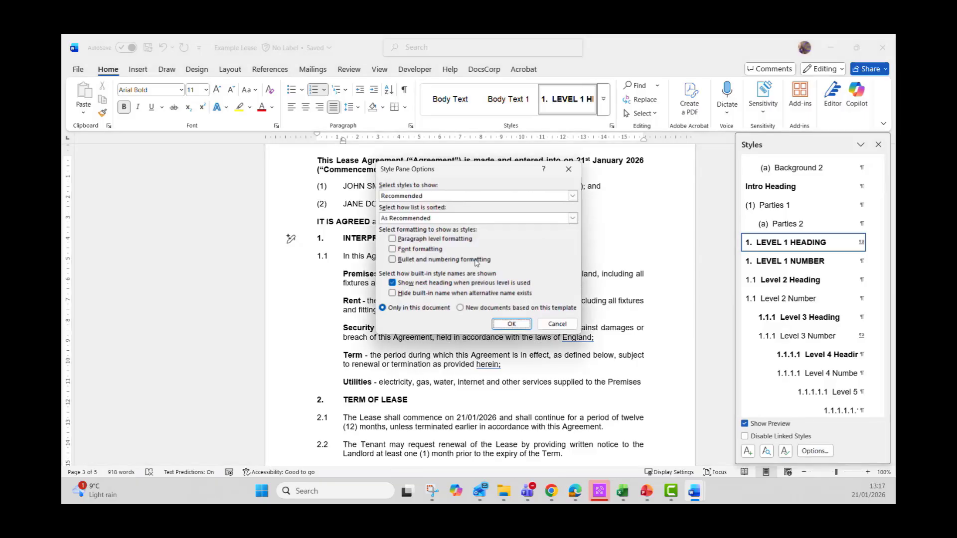
left_click(573, 196)
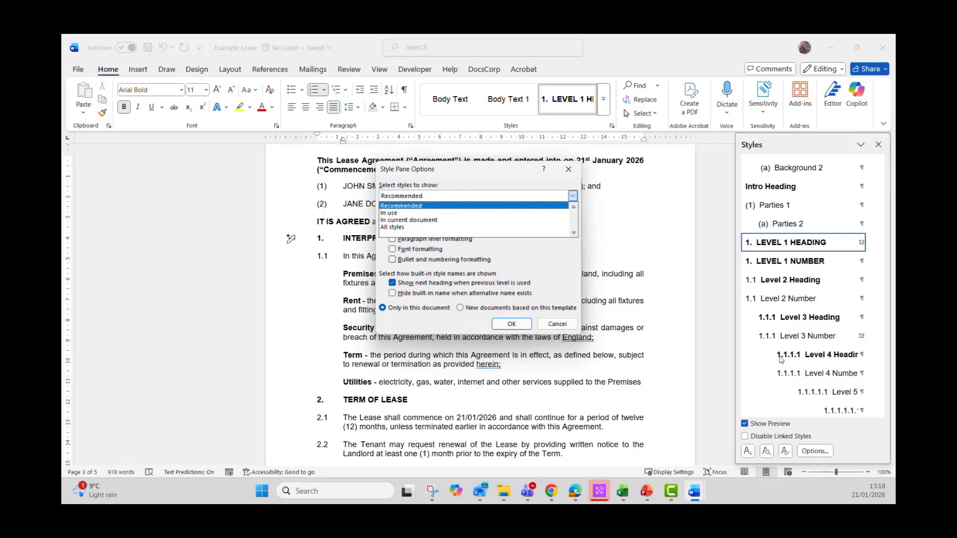
left_click(566, 325)
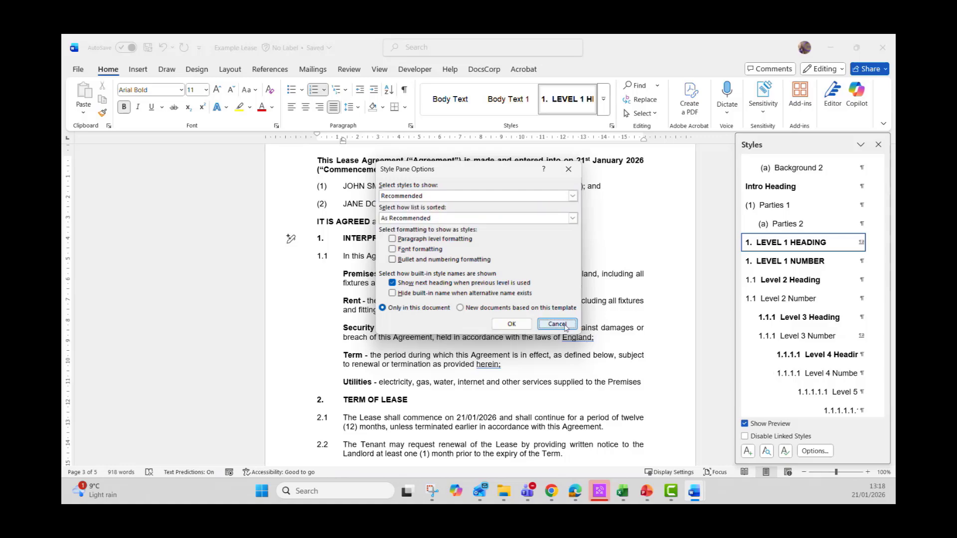
left_click(565, 325)
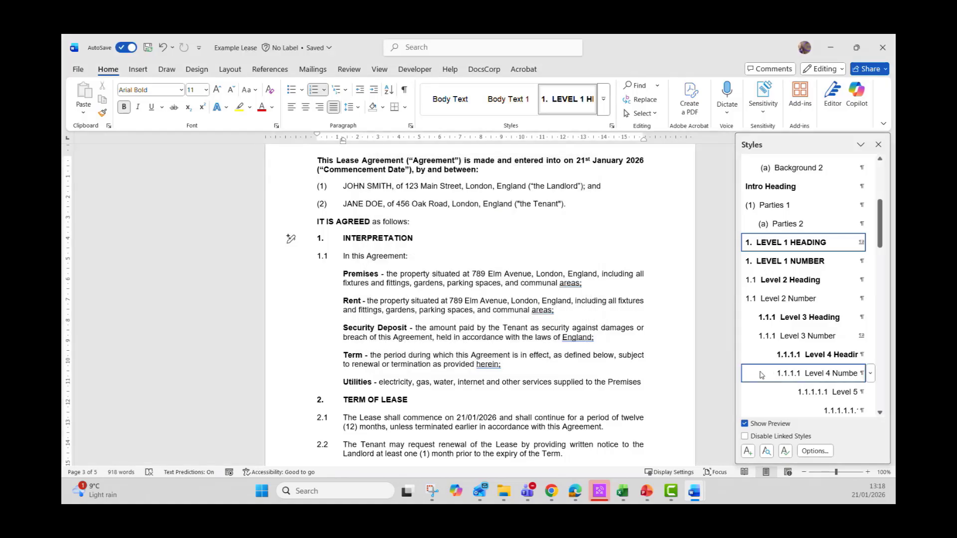
Step: Check the styles applied to the Premises definition, the TERM OF LEASE heading and the RENT heading
mouse_move(761, 375)
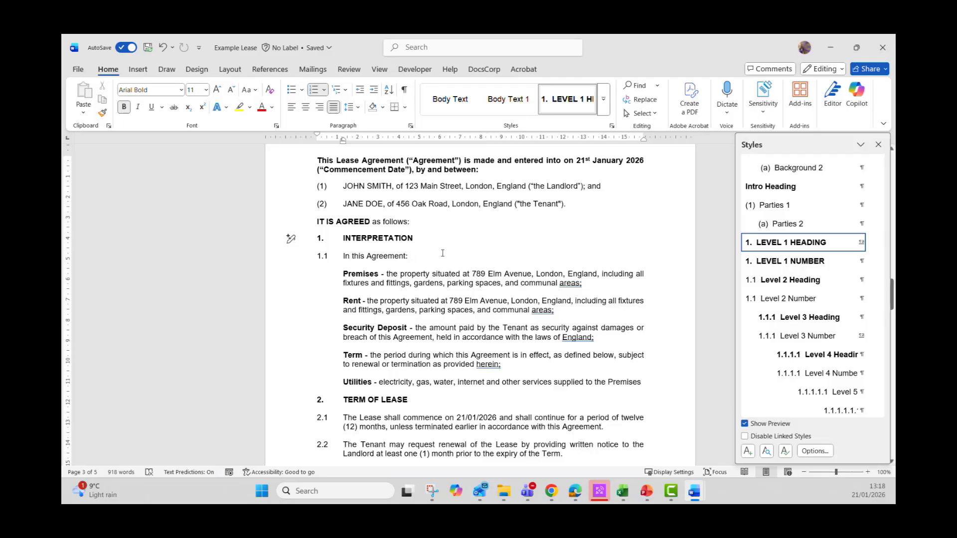
left_click(404, 275)
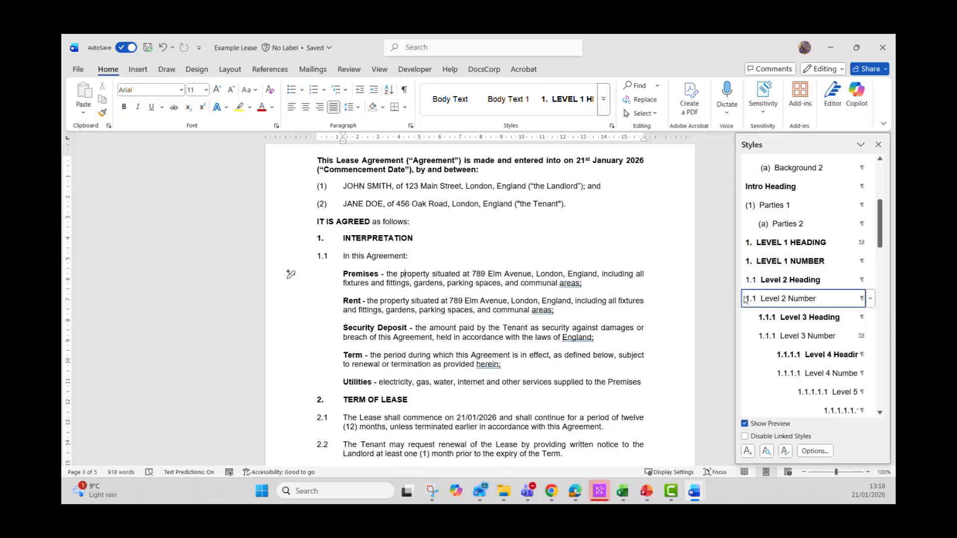
scroll(365, 319, "down", 3)
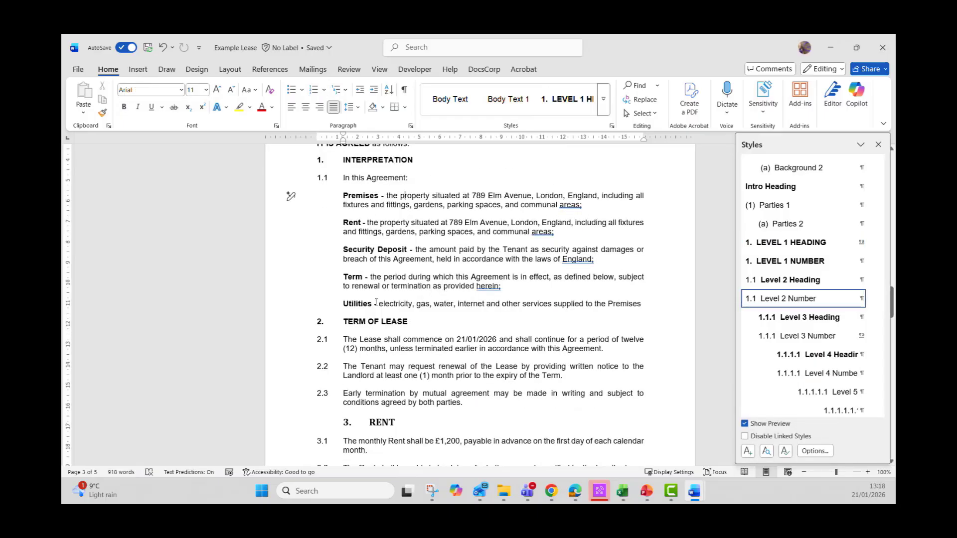
left_click(366, 319)
scroll(366, 319, "down", 3)
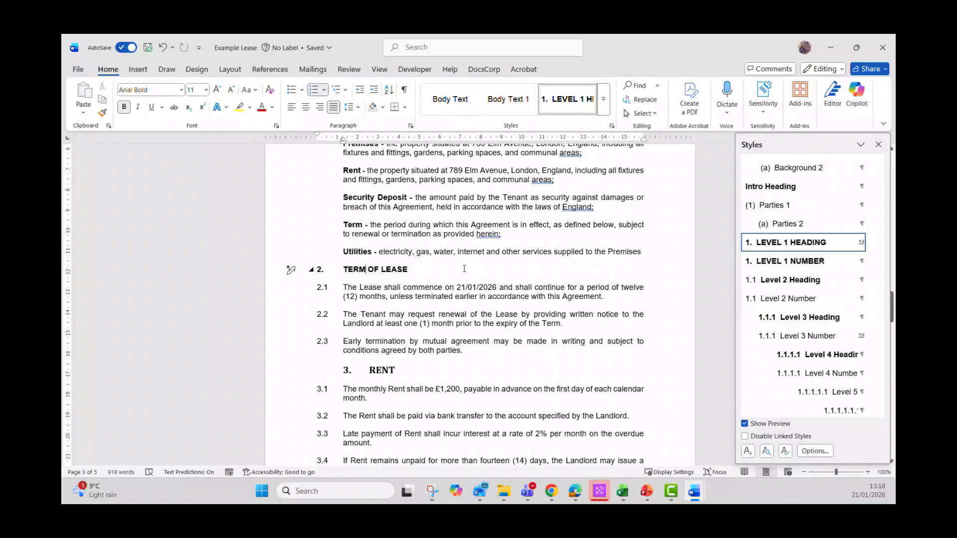
scroll(383, 319, "down", 2)
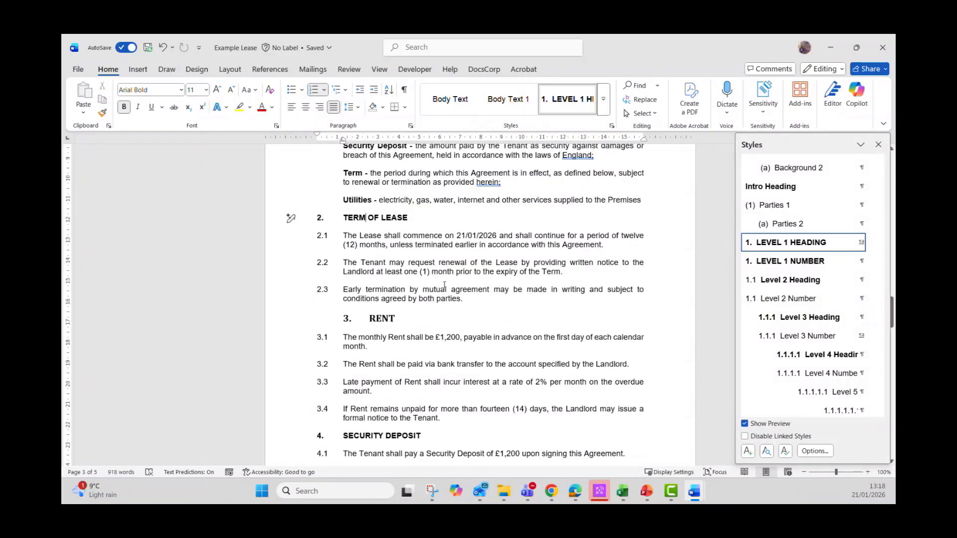
left_click(382, 319)
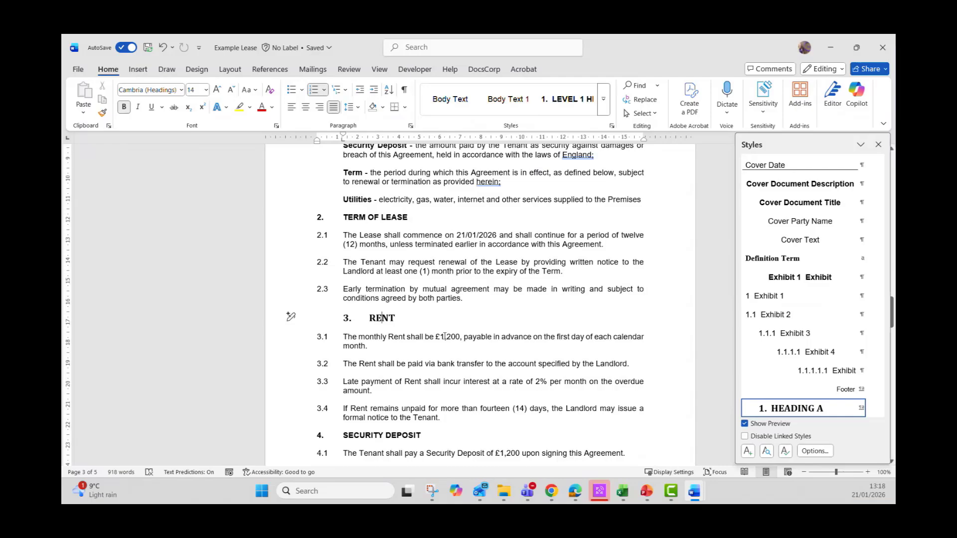
Step: Try the Body Text 1 style on the RENT heading and undo it
mouse_move(766, 416)
left_click(499, 104)
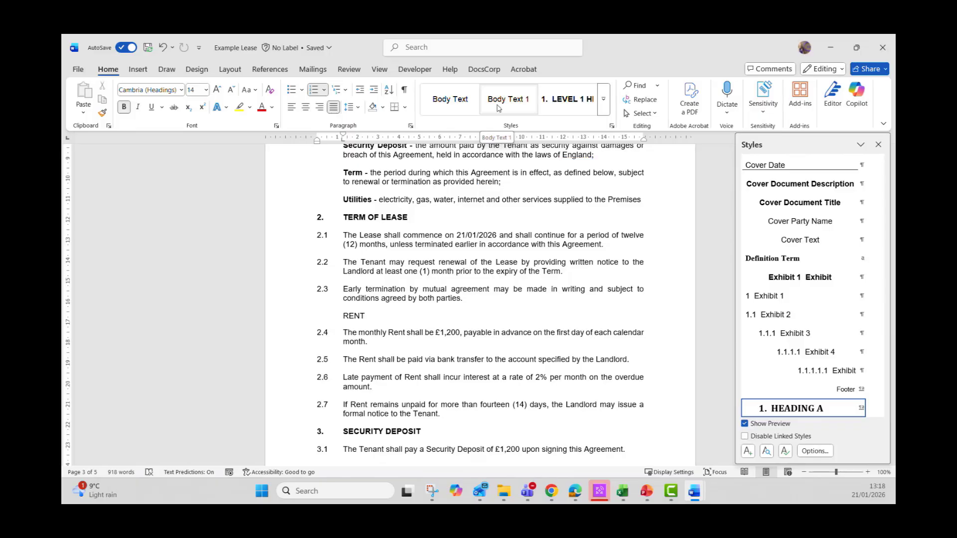
key("ctrl+z")
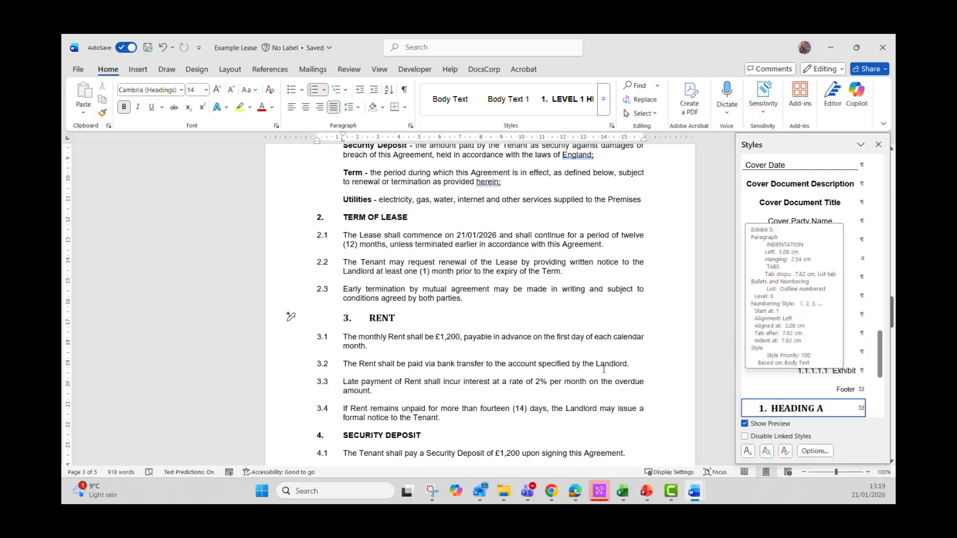
Step: Find Level 1 Heading in the full style list, apply it to the RENT heading, and undo the change
scroll(797, 309, "up", 1)
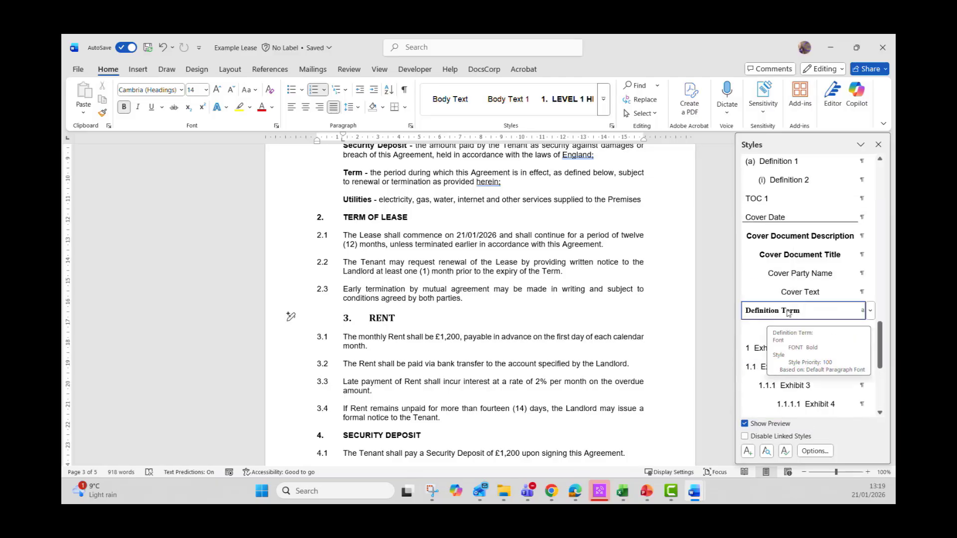
scroll(787, 312, "up", 10)
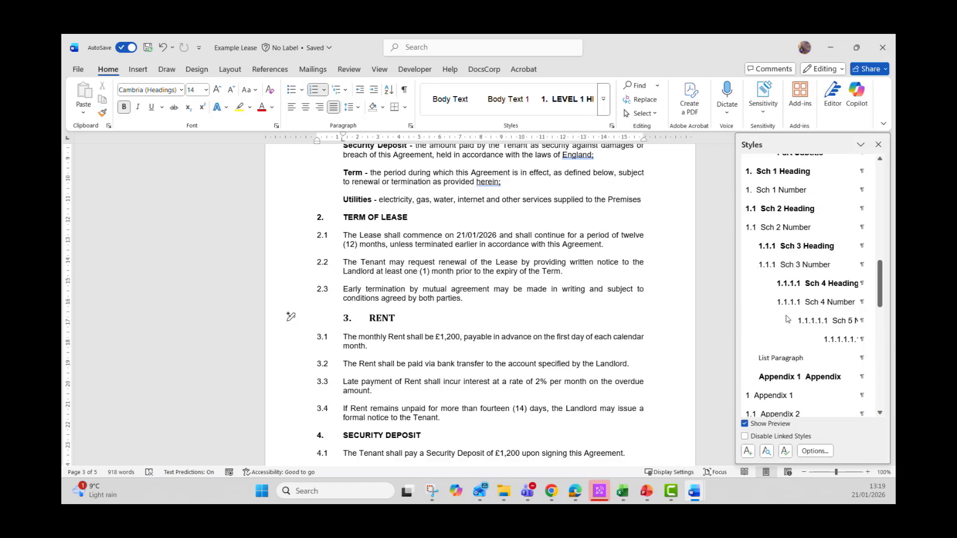
scroll(788, 319, "up", 10)
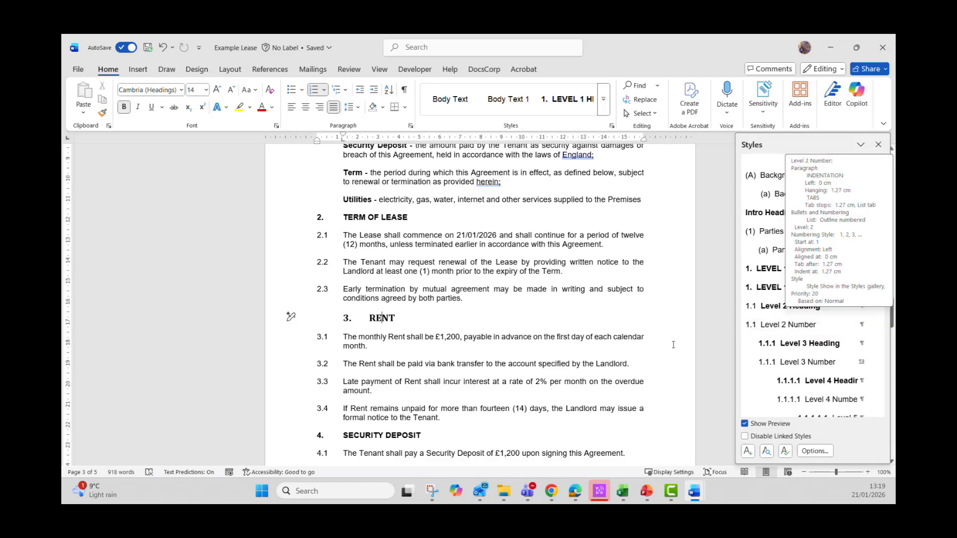
left_click(772, 272)
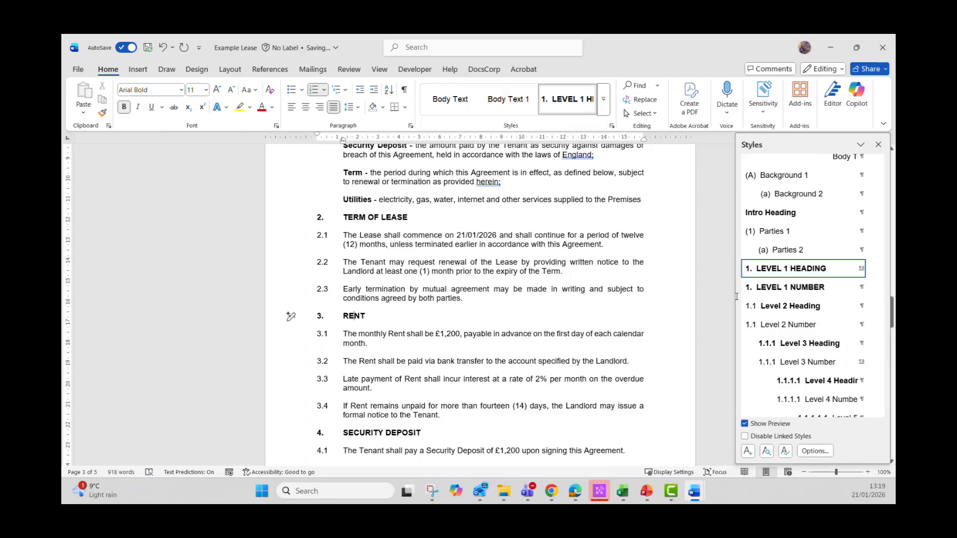
mouse_move(784, 271)
key("ctrl+alt+1")
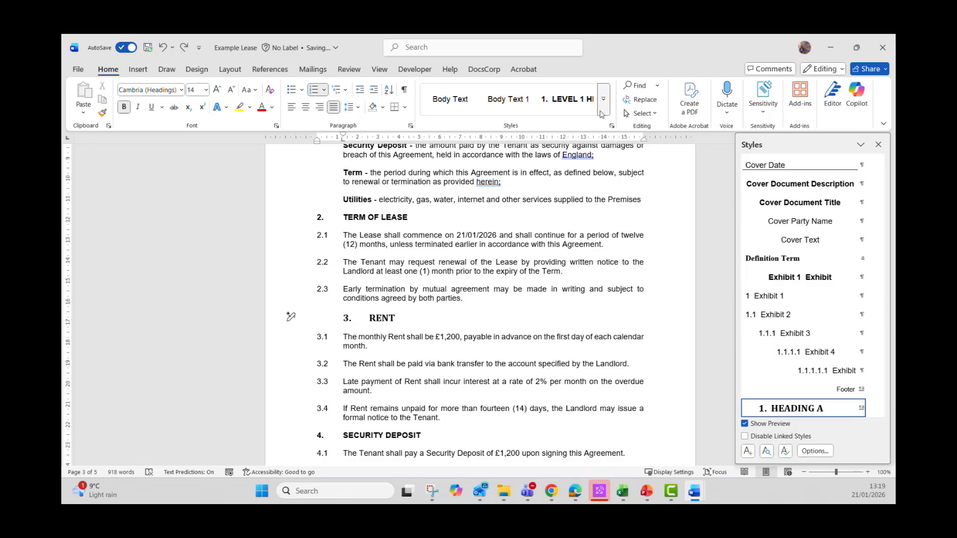
Step: Apply Level 1 Heading to the RENT heading from the quick styles, compare it with the neighbouring clauses, and undo it
left_click(572, 110)
left_click(573, 109)
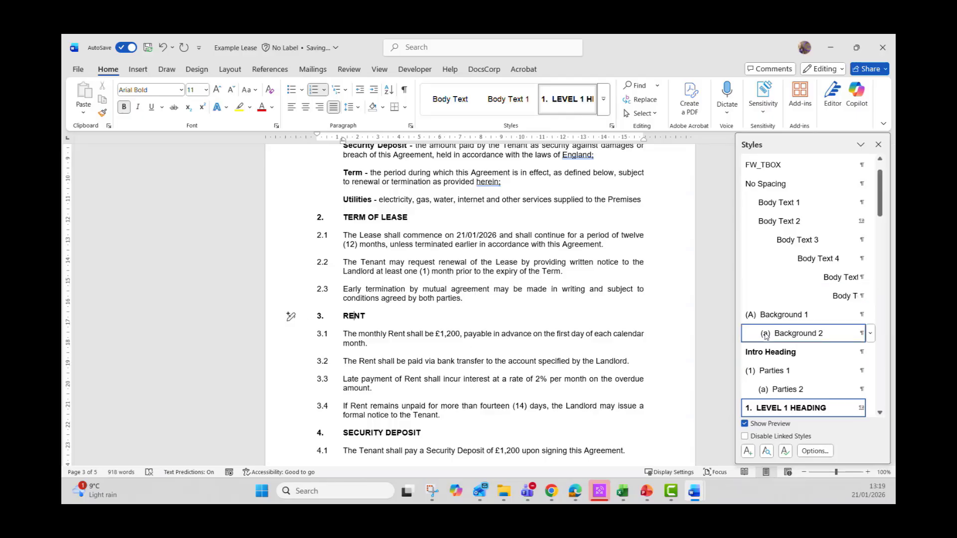
left_click(414, 280)
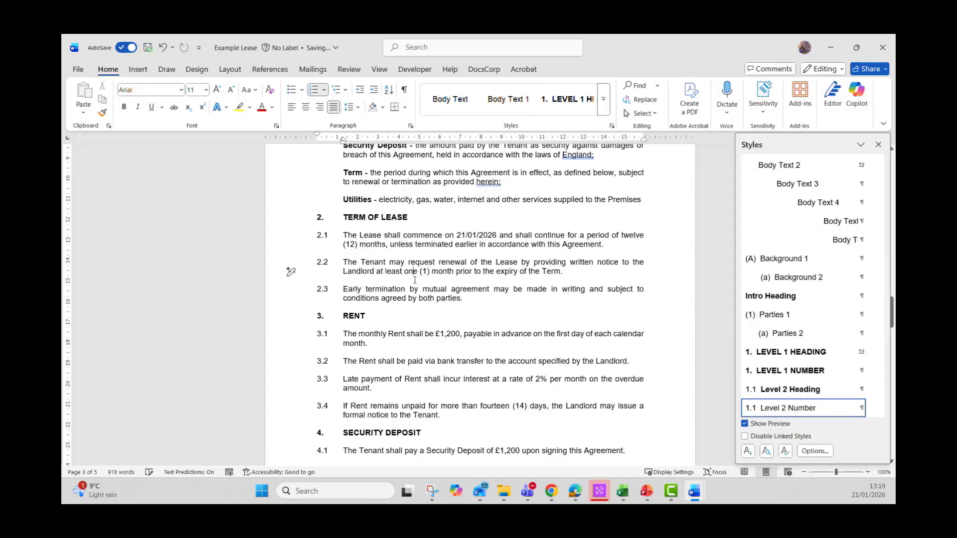
scroll(415, 280, "up", 2)
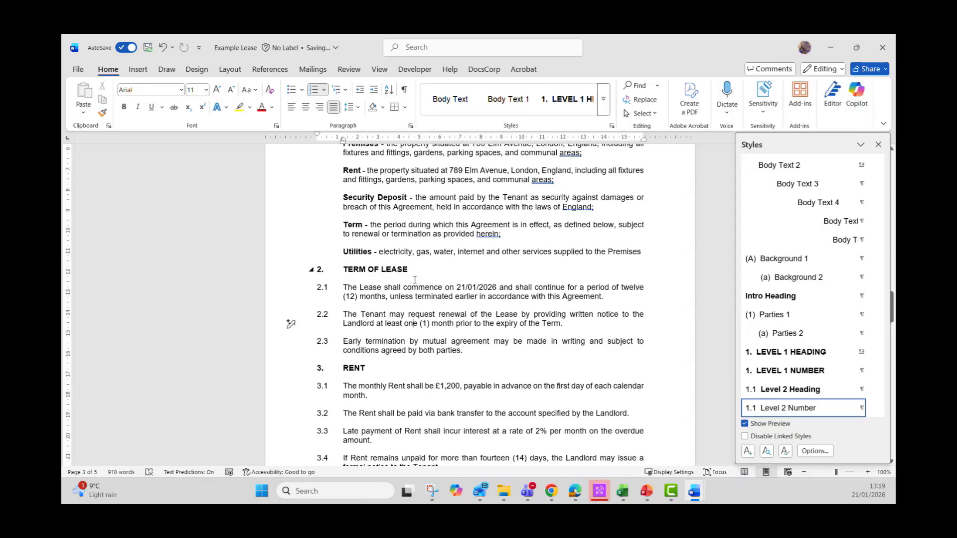
scroll(396, 296, "down", 4)
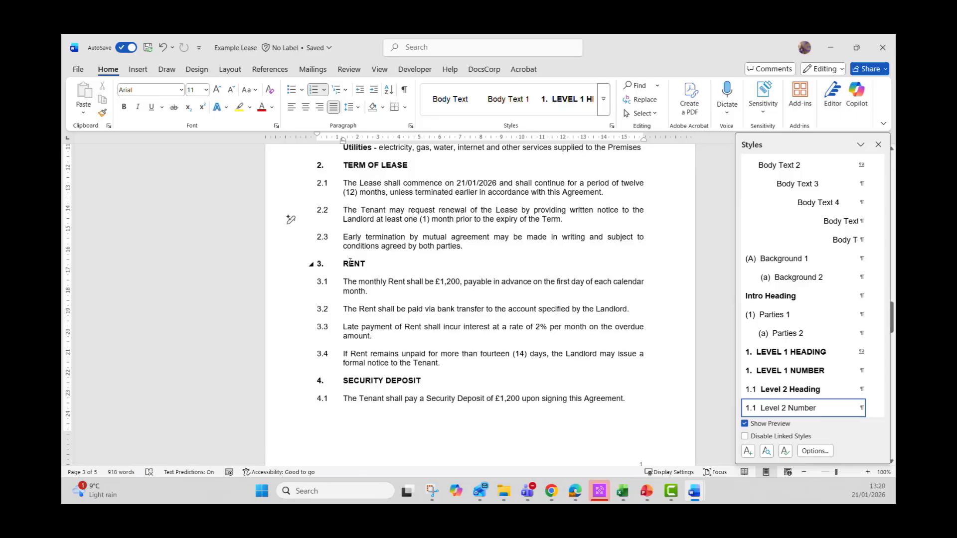
left_click(352, 262)
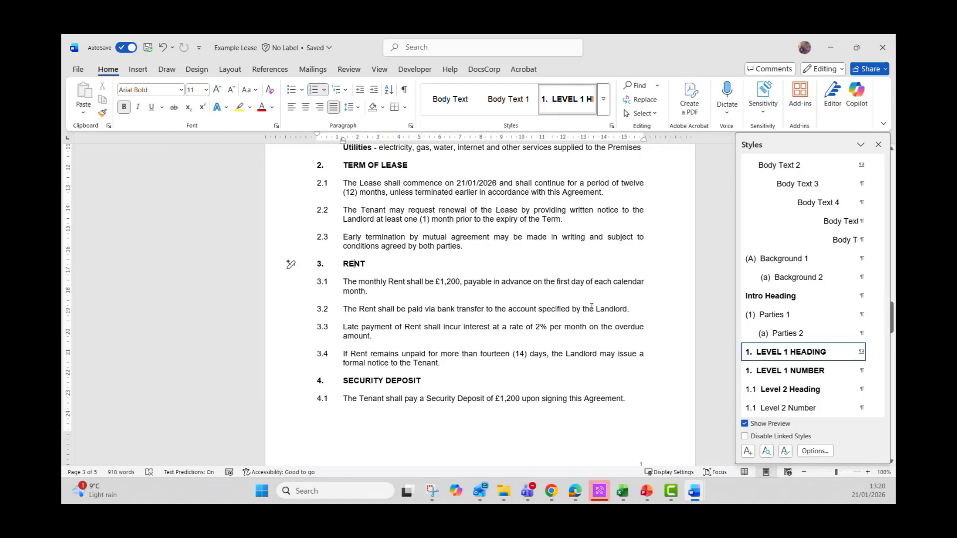
key("ctrl+z")
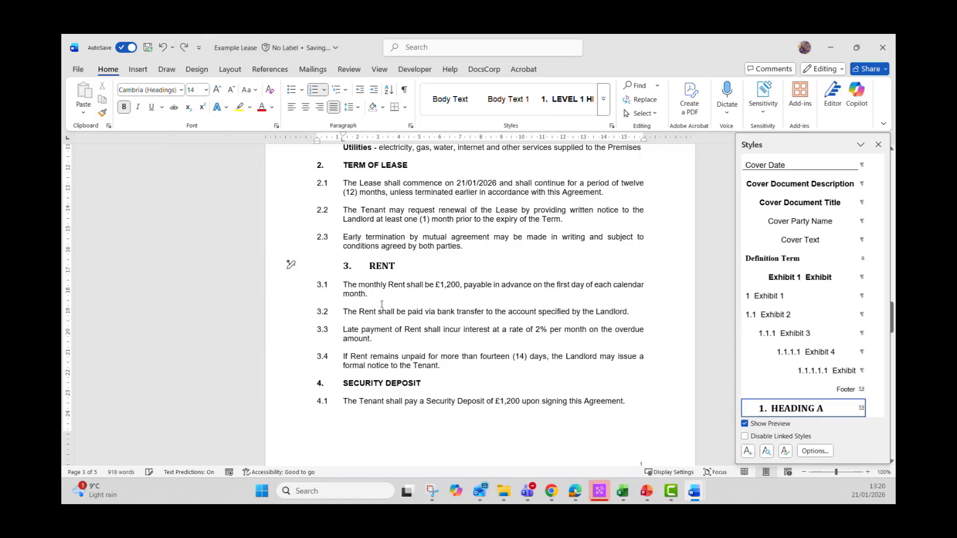
Step: Copy the TERM OF LEASE heading's formatting onto the RENT heading with Format Painter and undo it
scroll(372, 314, "up", 2)
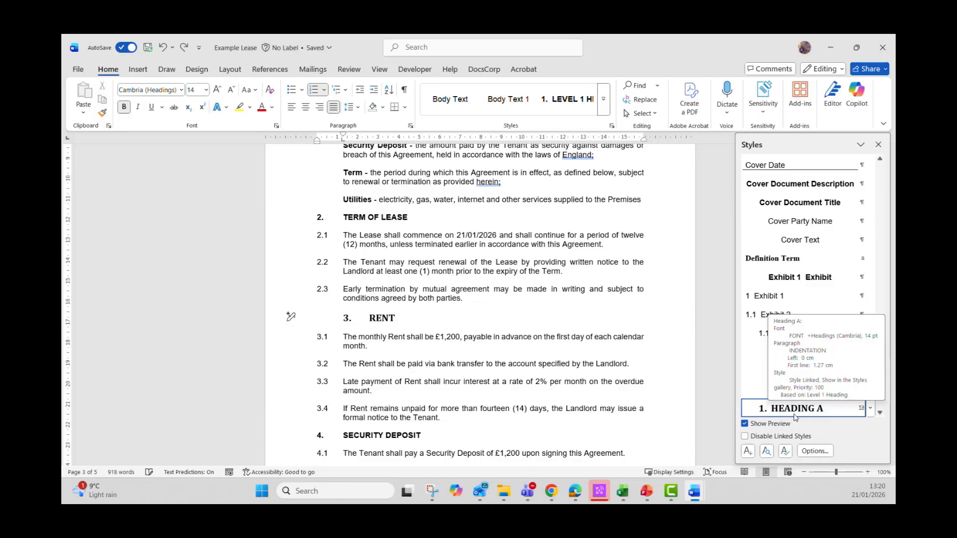
left_click(397, 218)
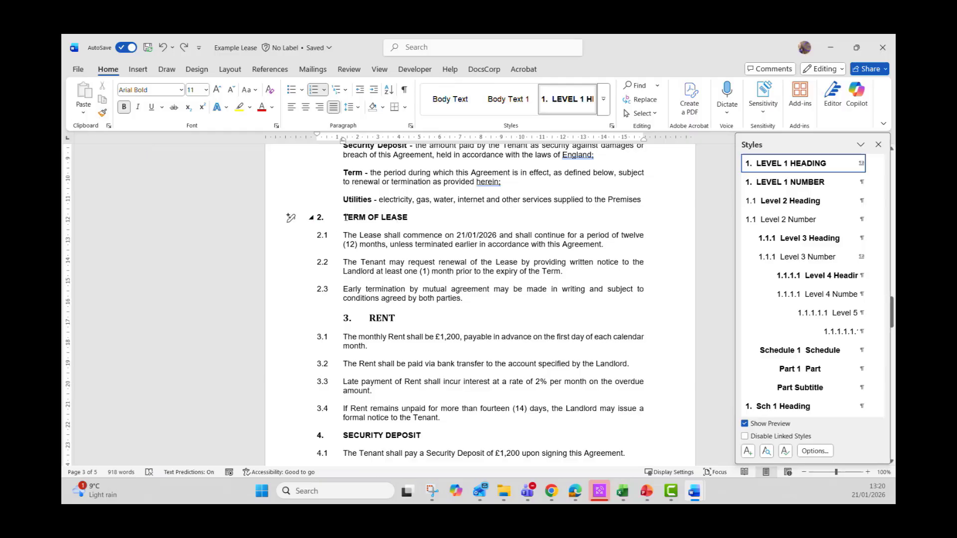
left_click_drag(345, 218, 411, 219)
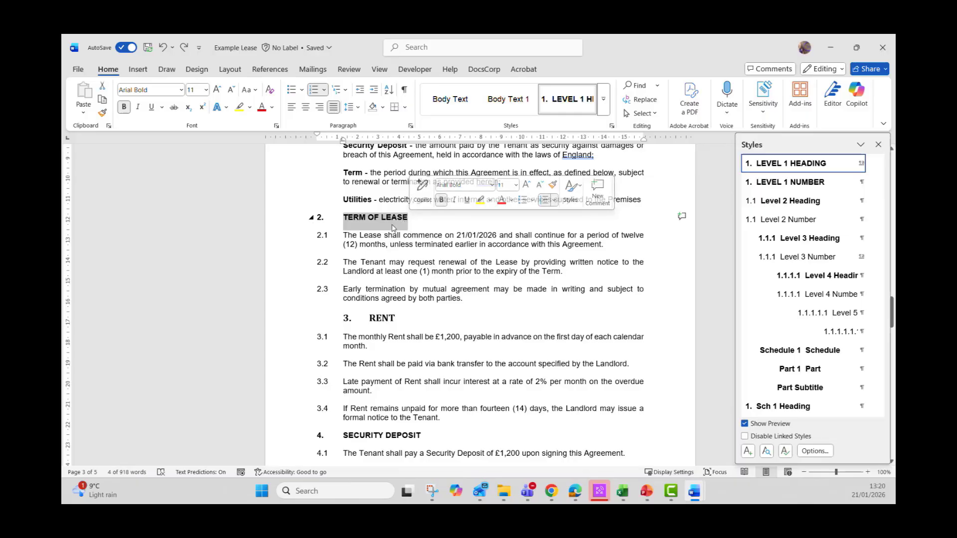
left_click(103, 115)
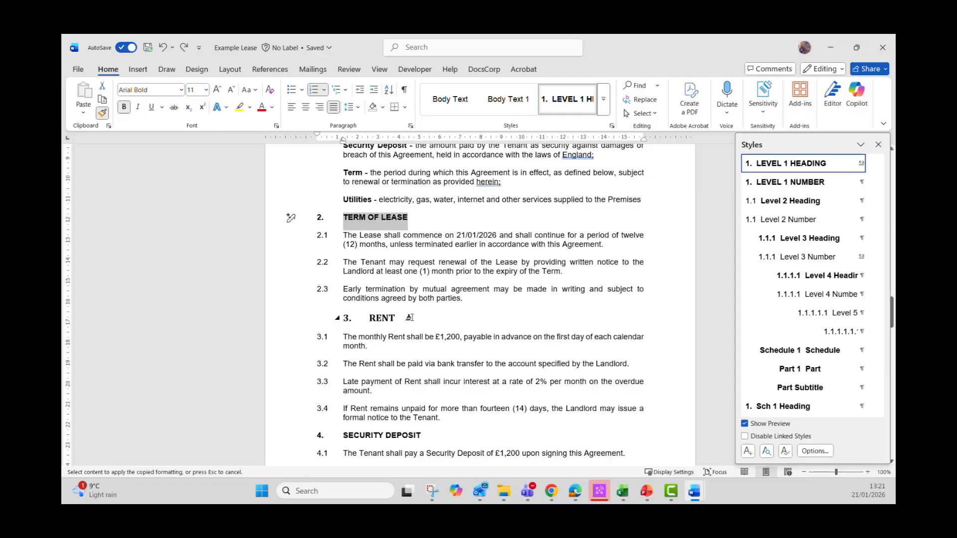
left_click(383, 318)
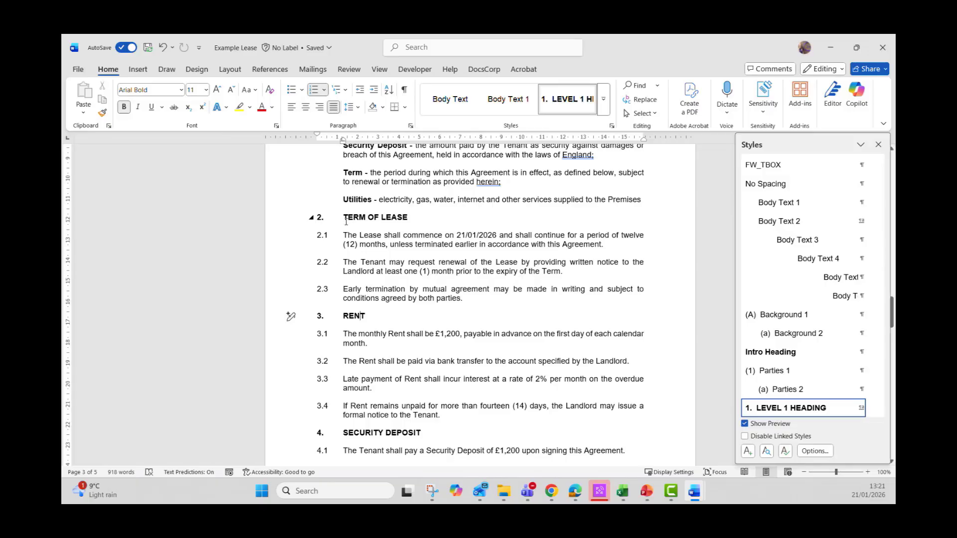
key("ctrl+z")
Step: Repeat the Format Painter transfer from the selected TERM OF LEASE text to the RENT heading, and undo it again
left_click_drag(344, 218, 412, 218)
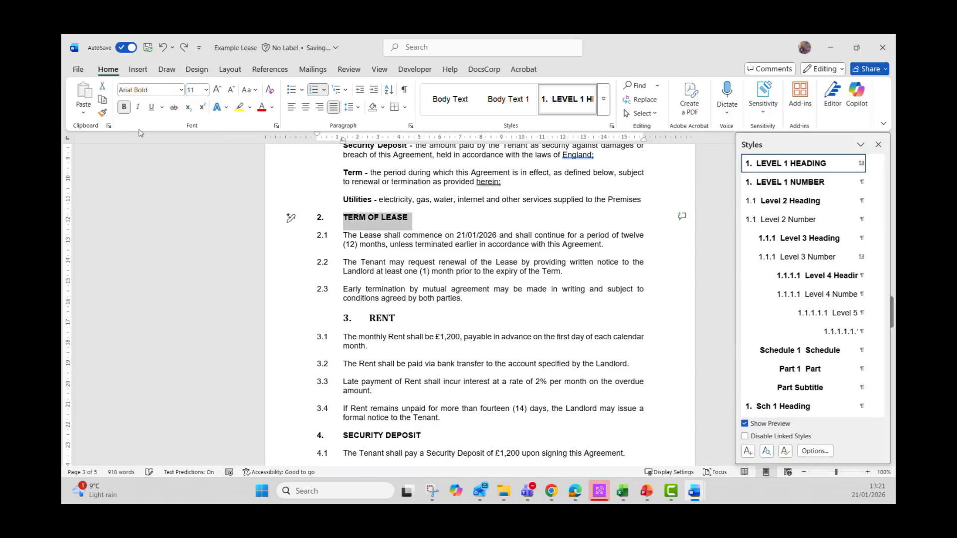
left_click(102, 113)
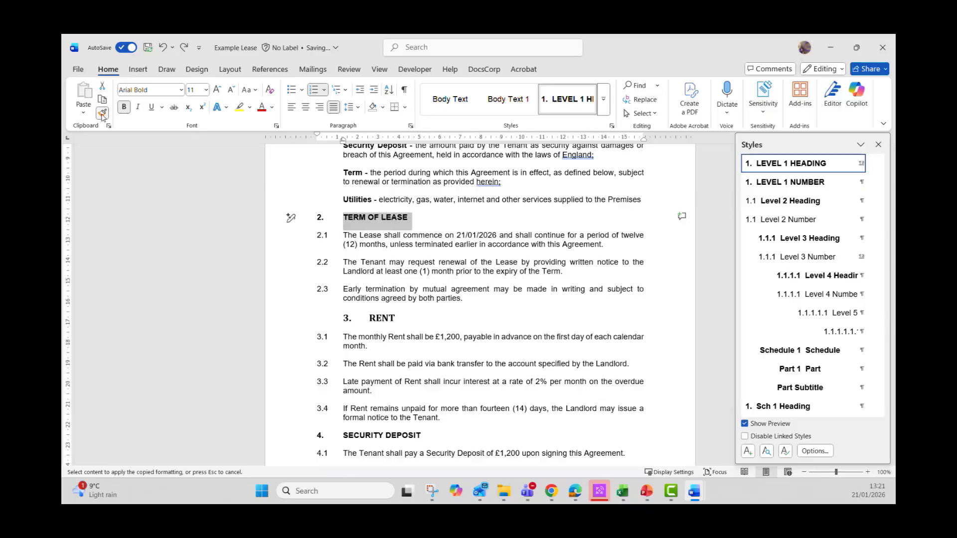
left_click(394, 318)
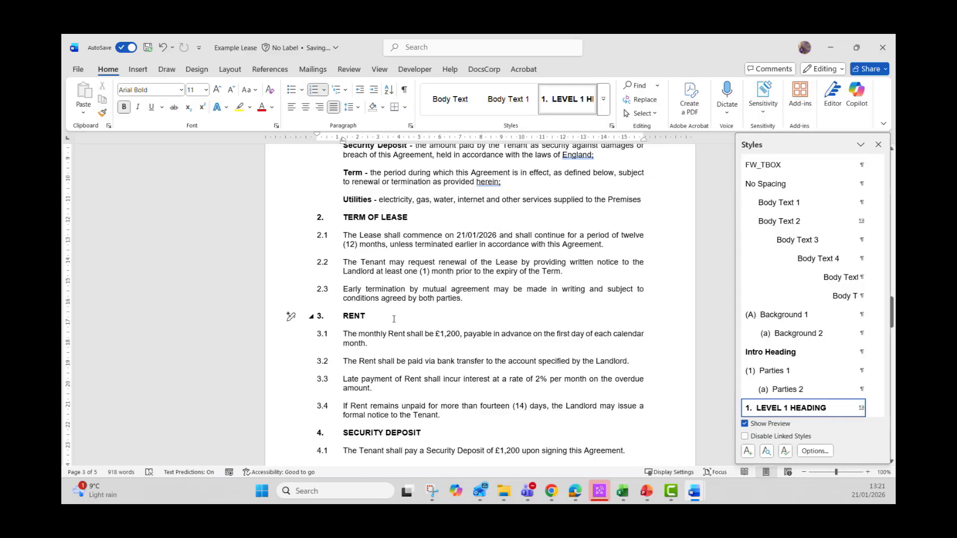
key("ctrl+z")
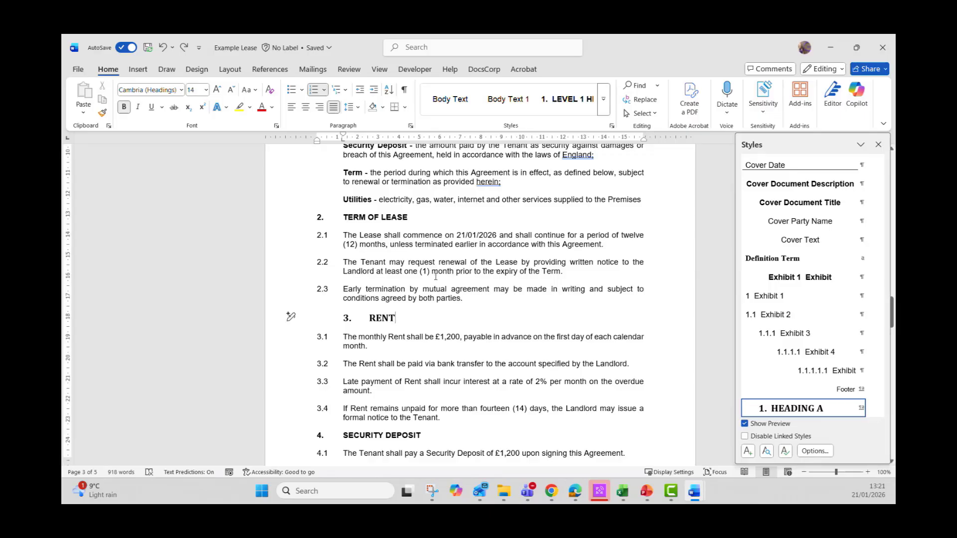
Step: Apply the Heading A style to the SECURITY DEPOSIT heading
scroll(423, 346, "down", 2)
left_click(393, 383)
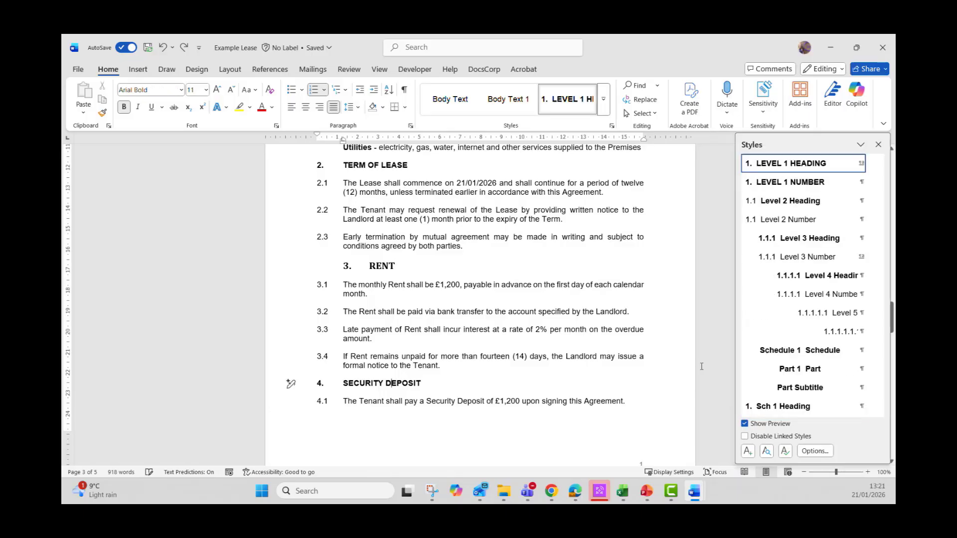
scroll(778, 344, "down", 3)
scroll(756, 359, "down", 10)
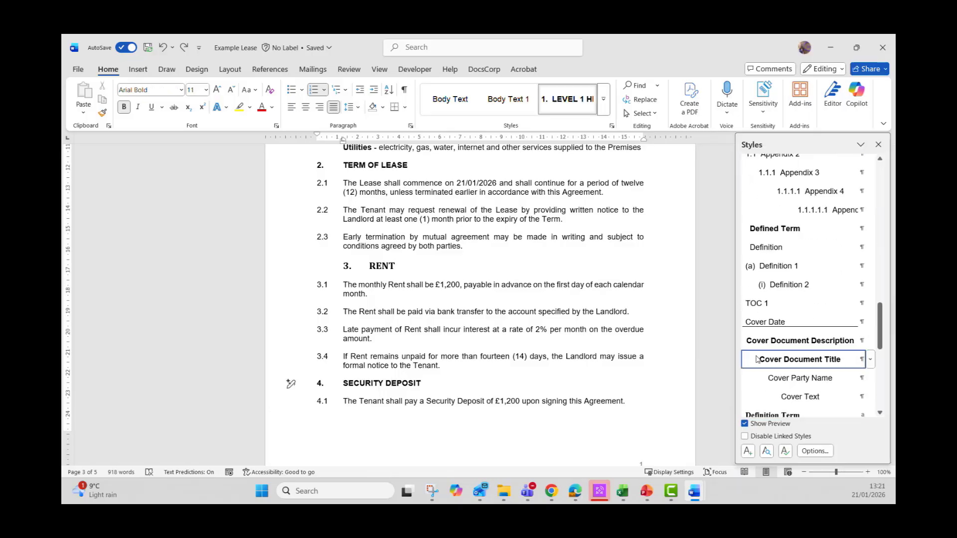
left_click(773, 352)
scroll(519, 349, "down", 10)
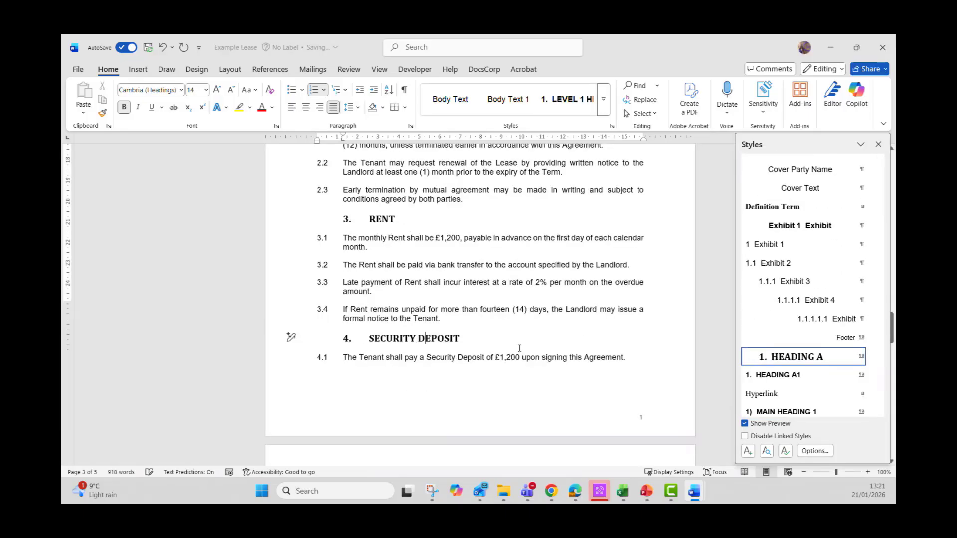
Step: Apply the Heading A style to the USE OF PREMISES heading
left_click(383, 344)
scroll(784, 357, "down", 10)
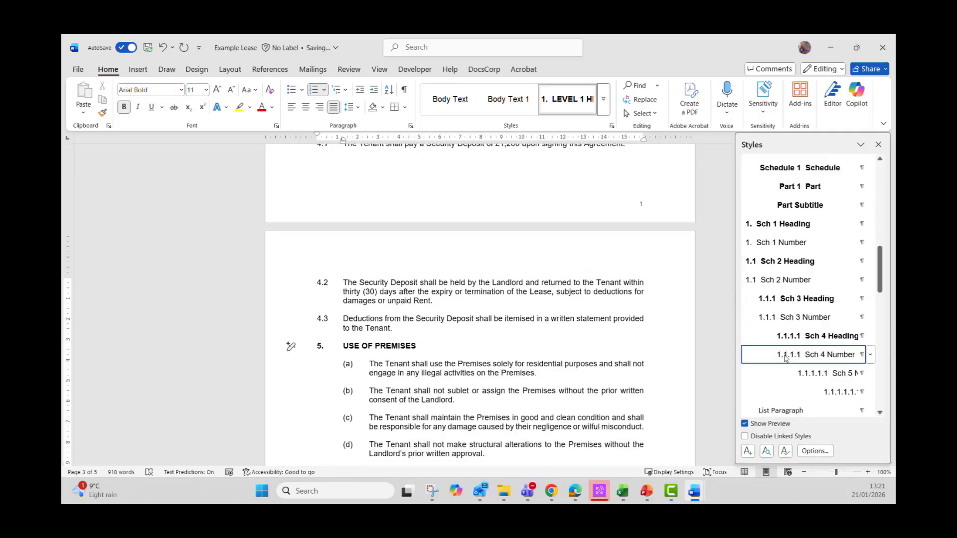
scroll(784, 357, "down", 5)
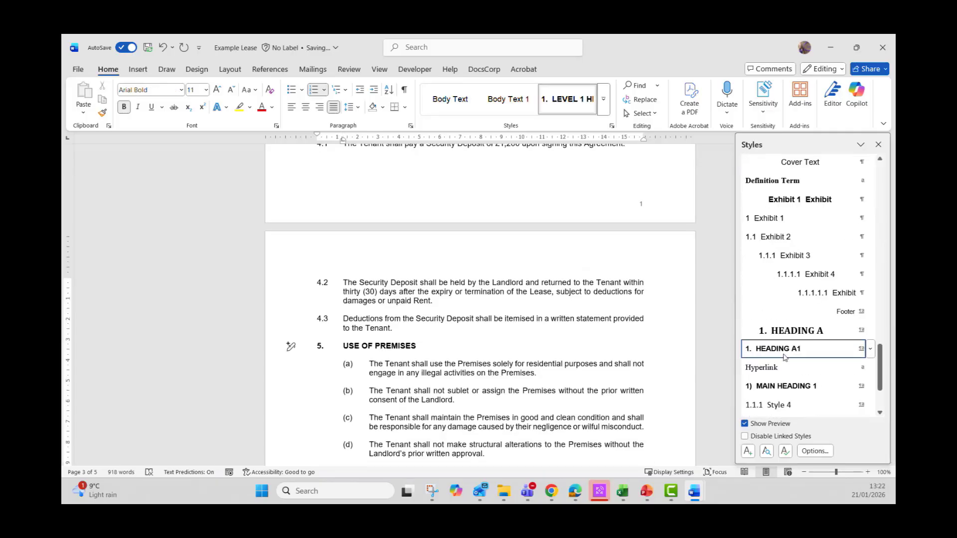
left_click(478, 319)
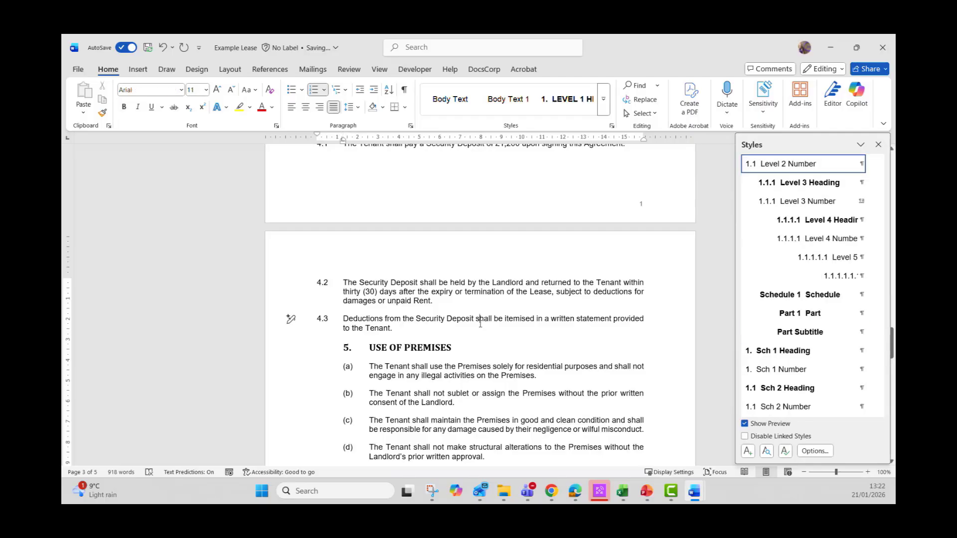
Step: Copy the formatting of the TERM OF LEASE heading onto the RENT heading with Format Painter
scroll(481, 325, "up", 8)
scroll(407, 272, "up", 5)
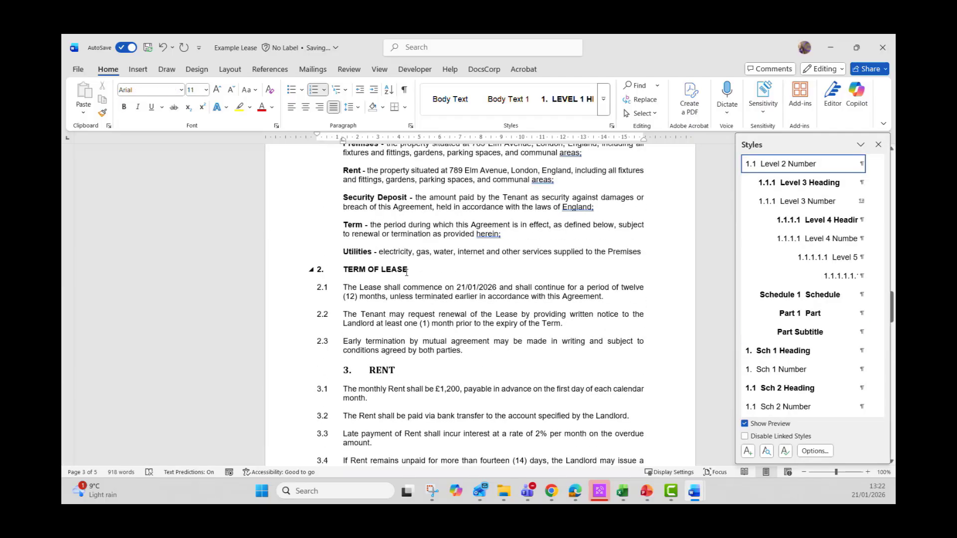
left_click_drag(406, 273, 343, 272)
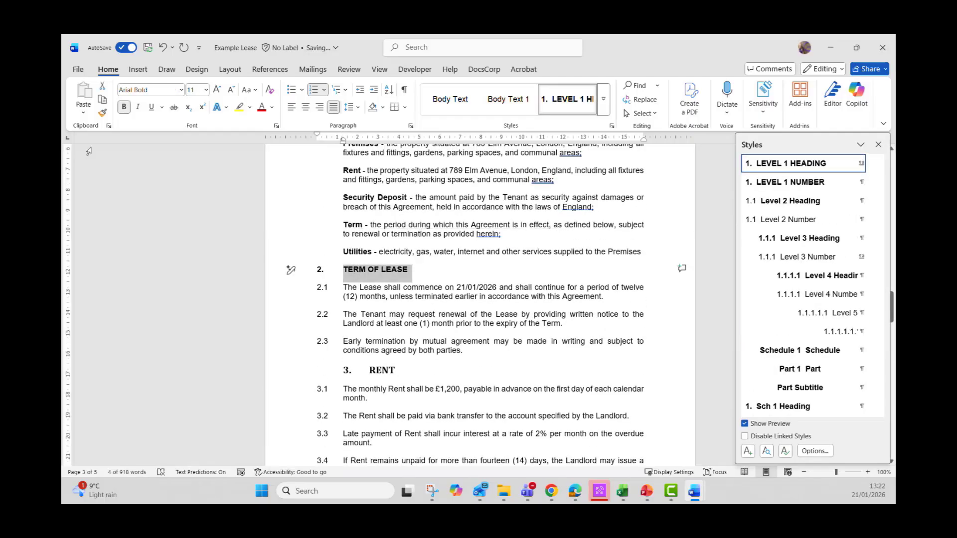
left_click(101, 115)
left_click(382, 370)
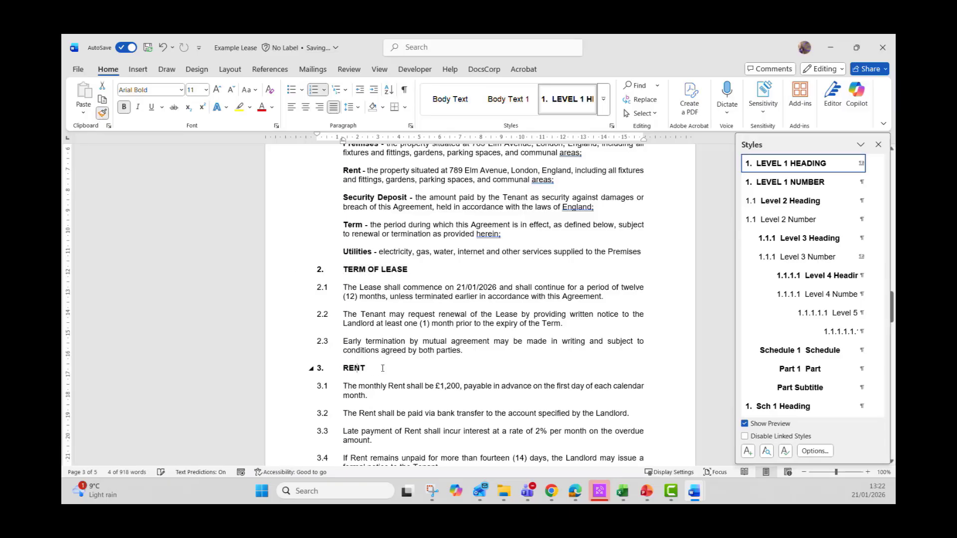
Step: Pick up the TERM OF LEASE formatting again, cancel Format Painter, and undo the formatting copied to the RENT heading
left_click_drag(346, 273, 413, 272)
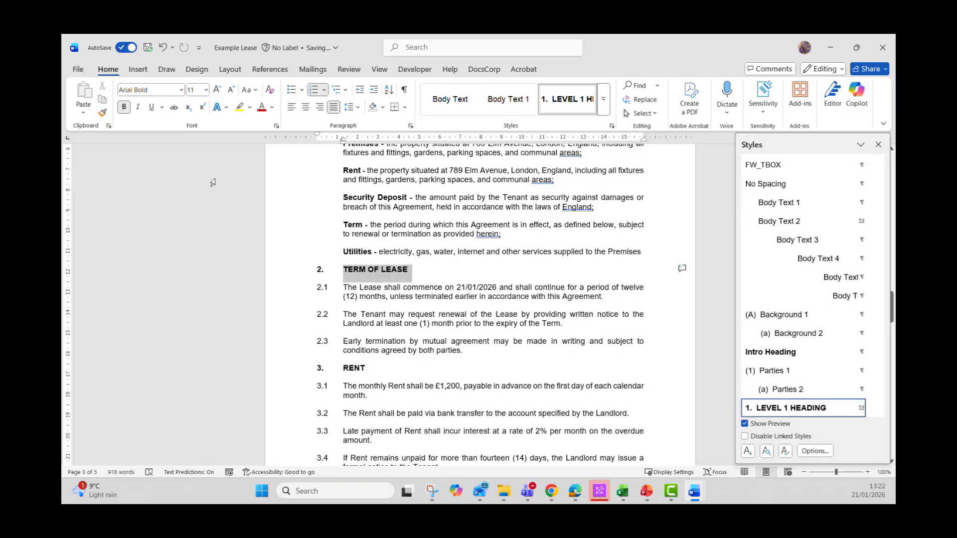
left_click(103, 114)
scroll(369, 289, "down", 10)
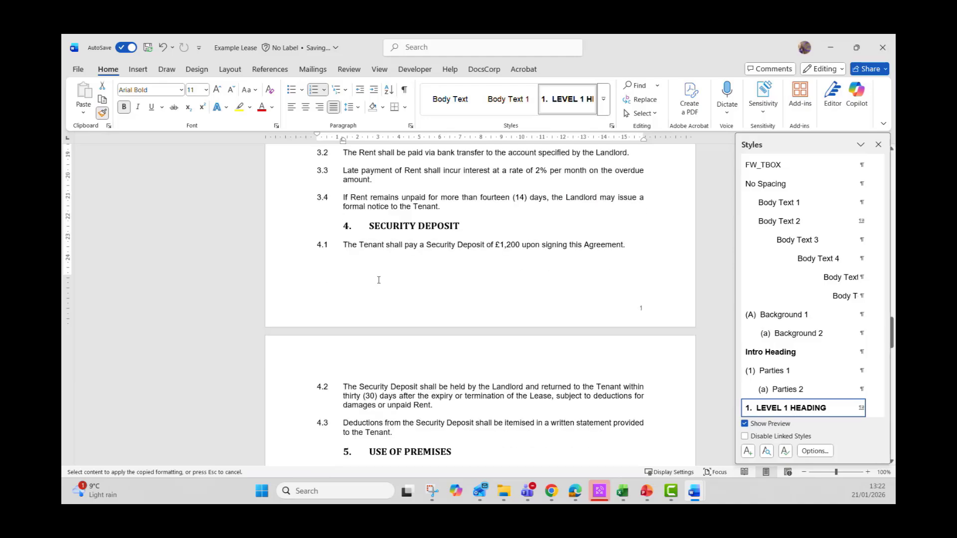
key("Escape")
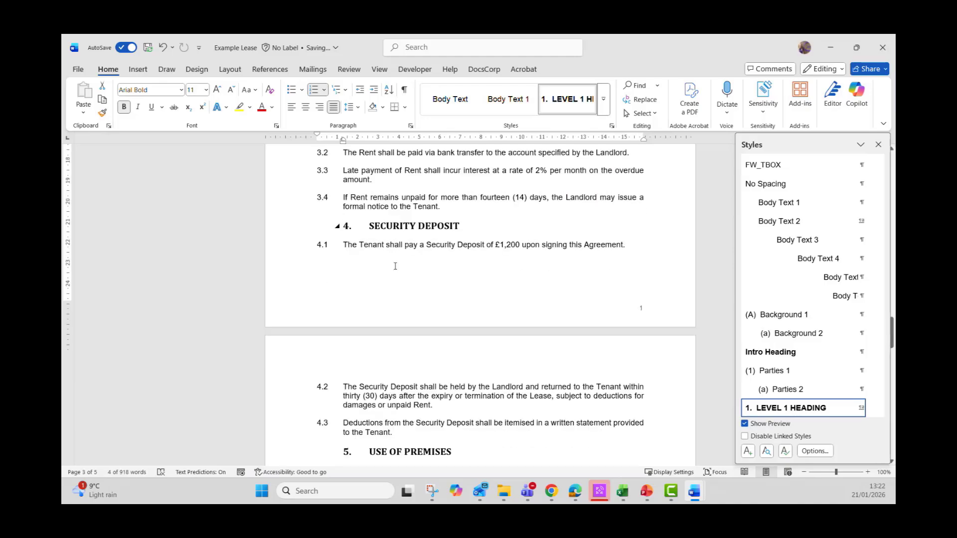
scroll(395, 268, "up", 4)
key("ctrl+z")
scroll(394, 273, "up", 4)
scroll(393, 273, "up", 1)
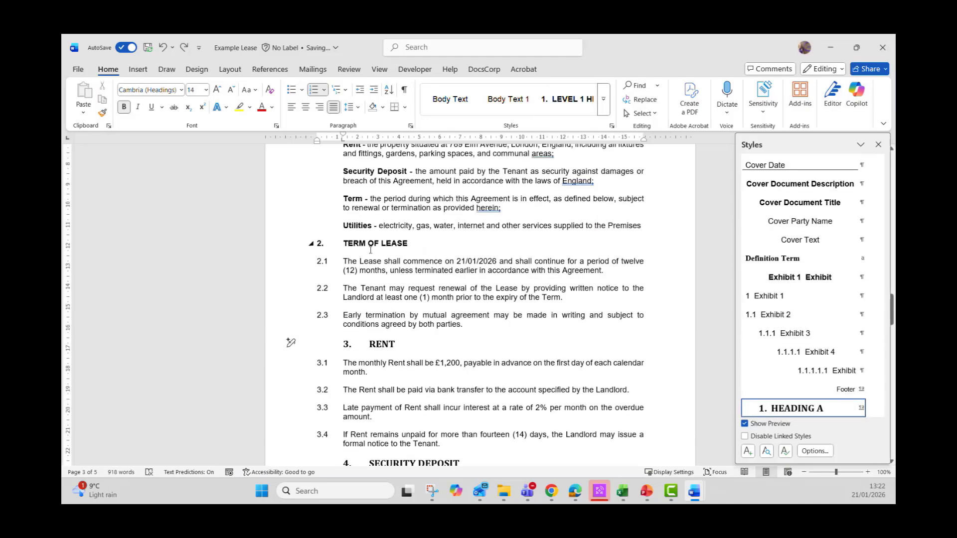
Step: Lock Format Painter on with the TERM OF LEASE heading's formatting and apply it to the RENT heading
left_click(345, 243)
left_click_drag(345, 243, 408, 245)
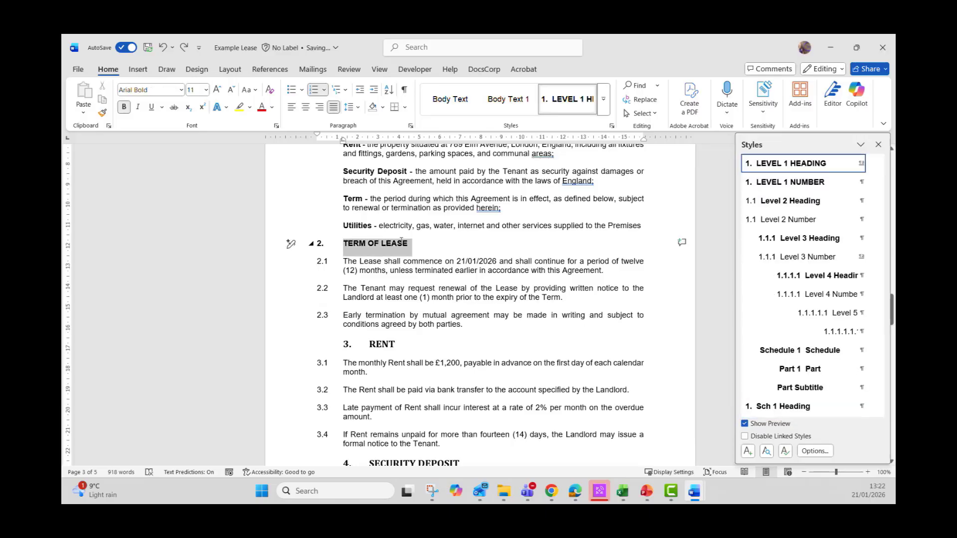
left_click(103, 113)
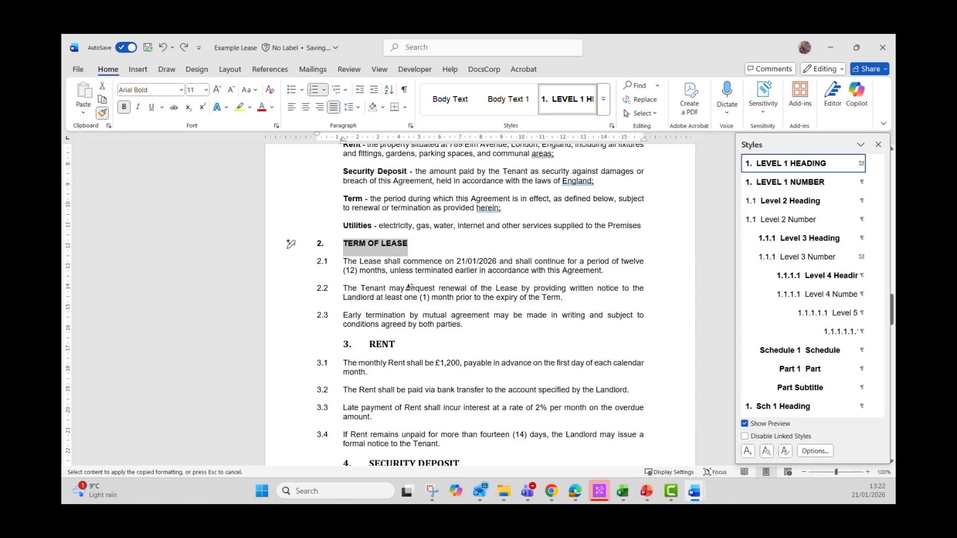
scroll(406, 287, "down", 2)
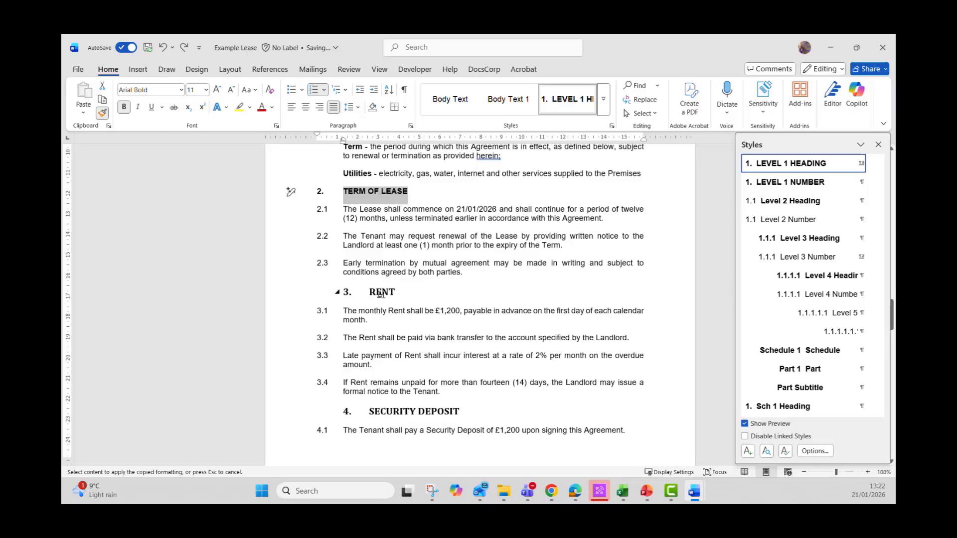
left_click(381, 294)
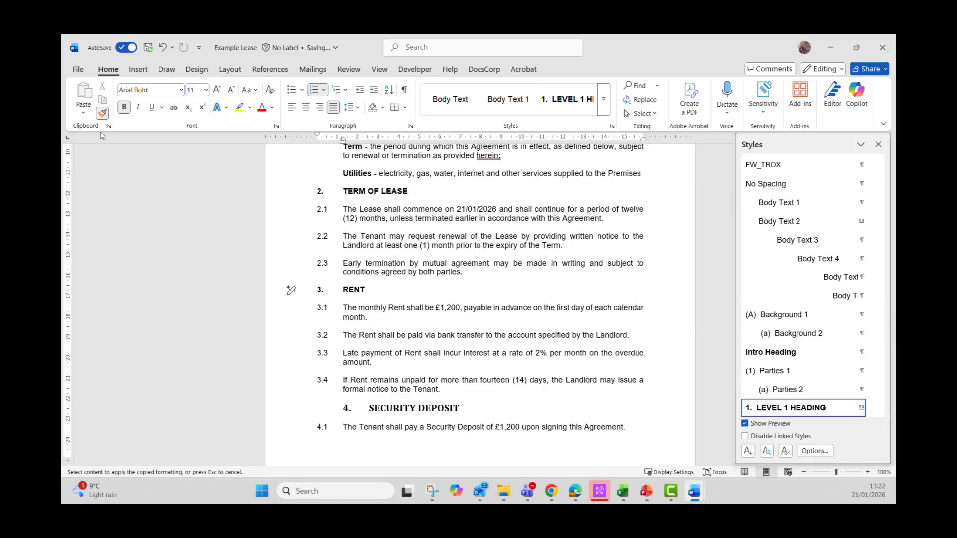
Step: Paint the same formatting onto the SECURITY DEPOSIT and USE OF PREMISES headings, and turn Format Painter off
scroll(424, 269, "down", 5)
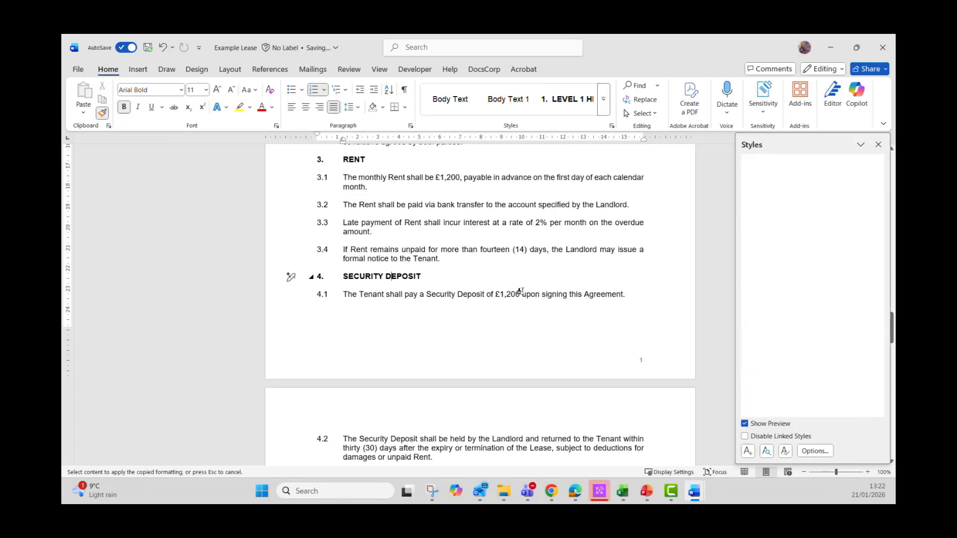
scroll(438, 279, "down", 6)
scroll(449, 281, "down", 2)
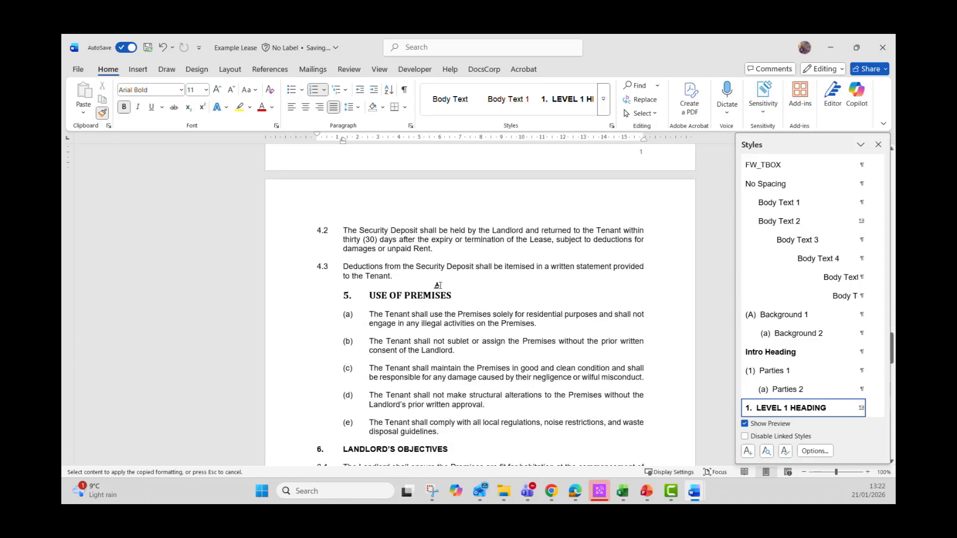
left_click(432, 292)
scroll(431, 295, "down", 4)
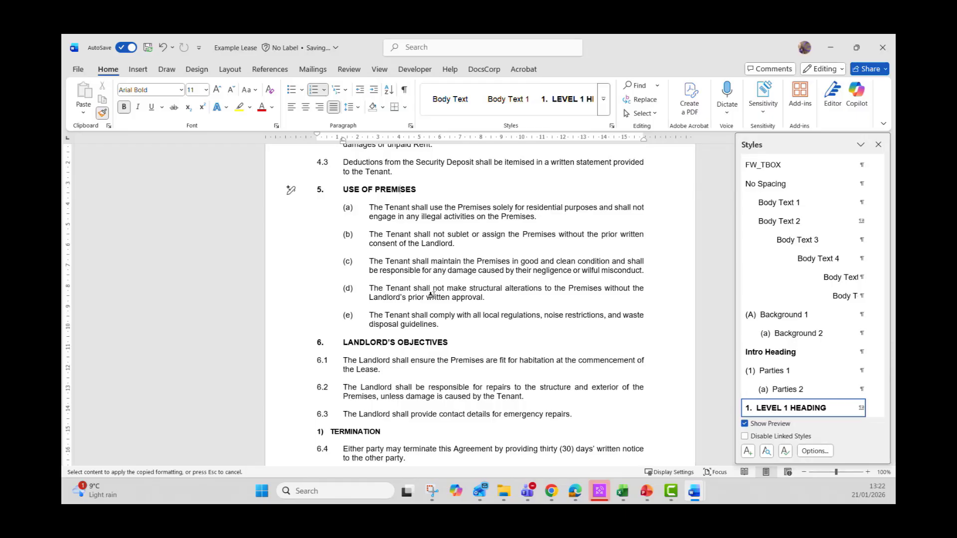
scroll(150, 144, "up", 20)
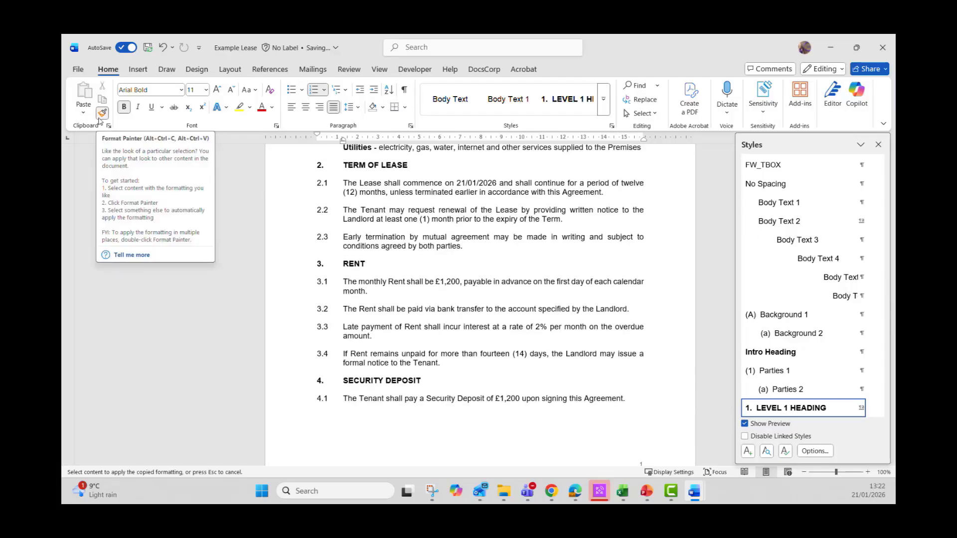
key("Escape")
scroll(445, 256, "up", 3)
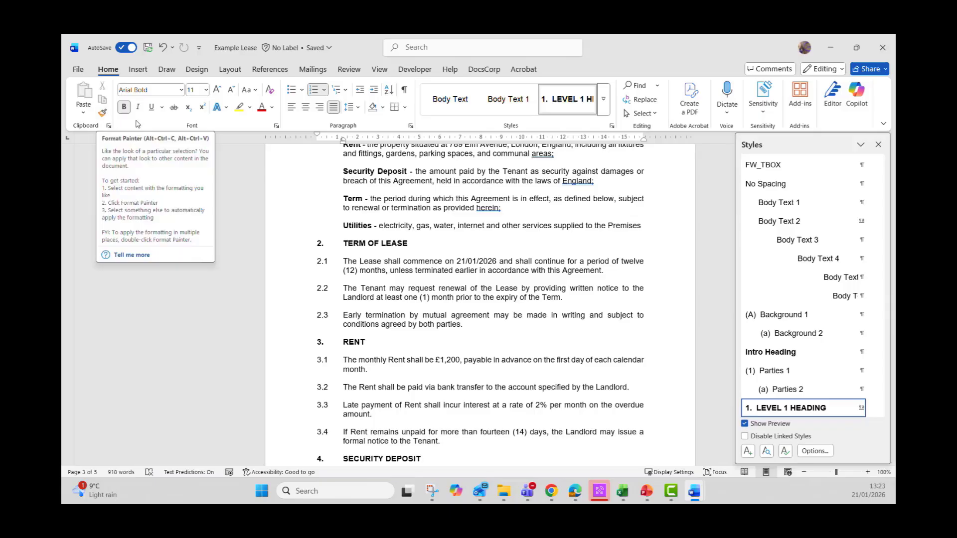
Step: Undo the Format Painter changes to the USE OF PREMISES, SECURITY DEPOSIT and RENT headings
left_click(419, 249)
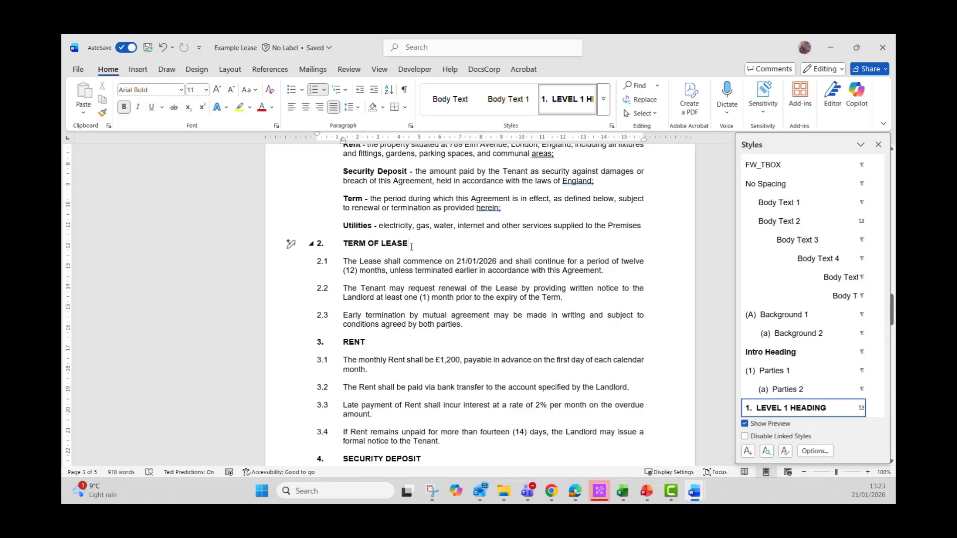
key("ctrl+z")
key("ctrl+z")
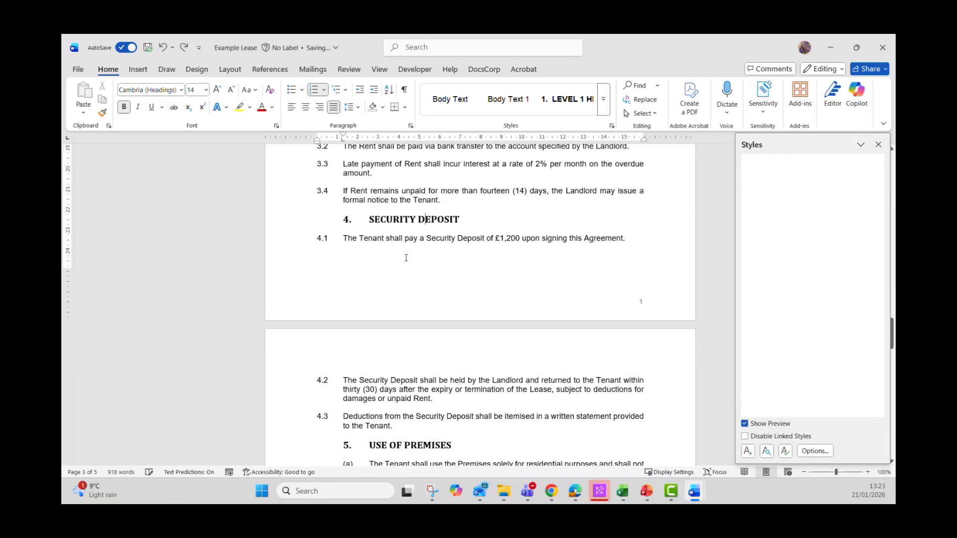
scroll(404, 266, "up", 3)
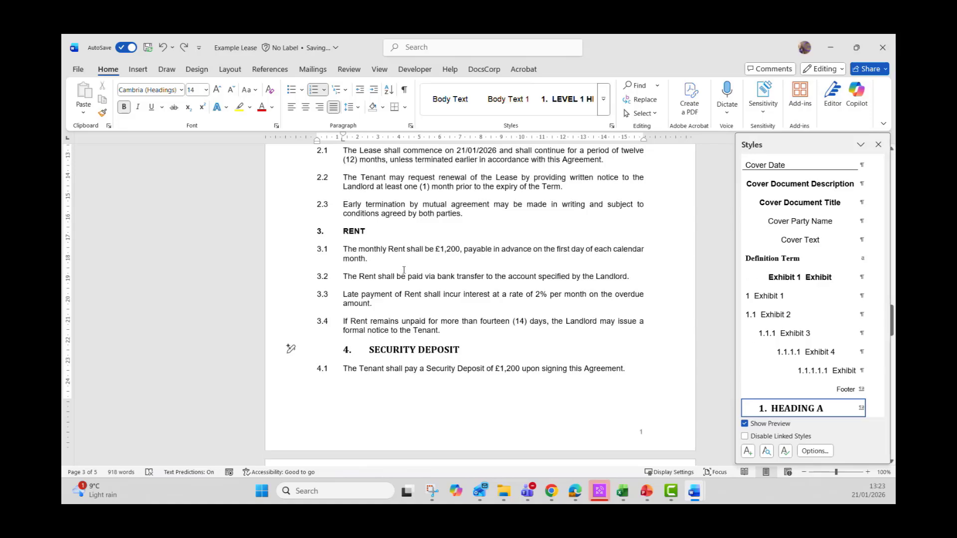
key("ctrl+z")
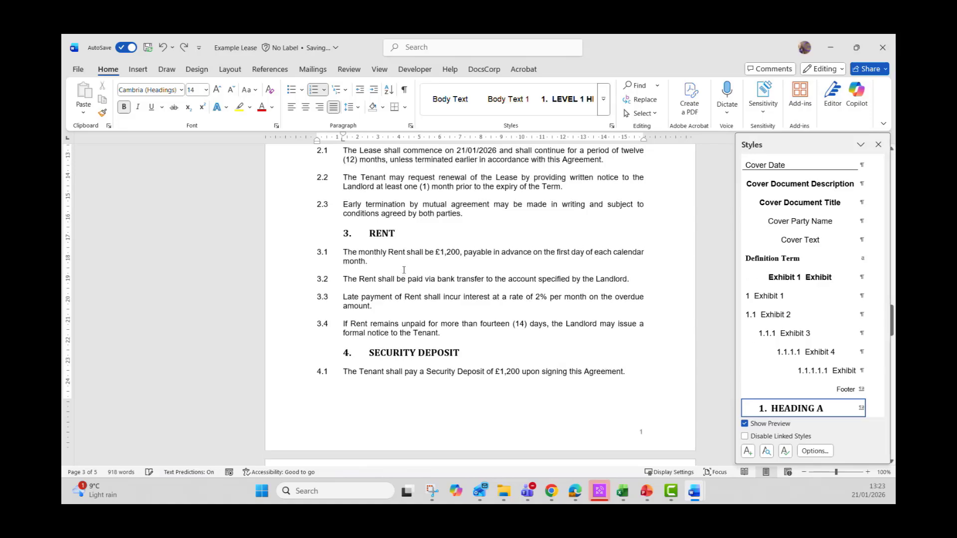
scroll(404, 269, "up", 3)
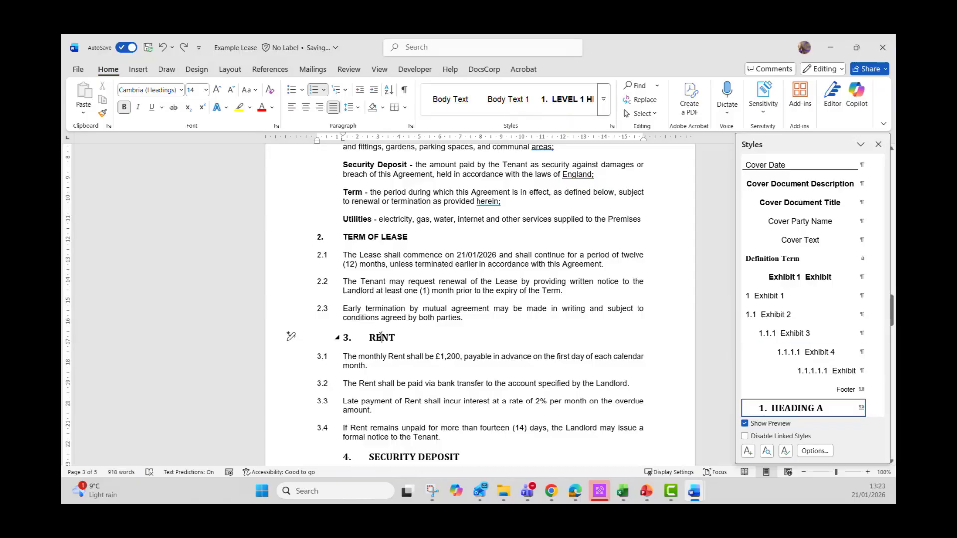
Step: Select all text in the document that uses the Heading A style, and check which headings are included
scroll(383, 334, "down", 5)
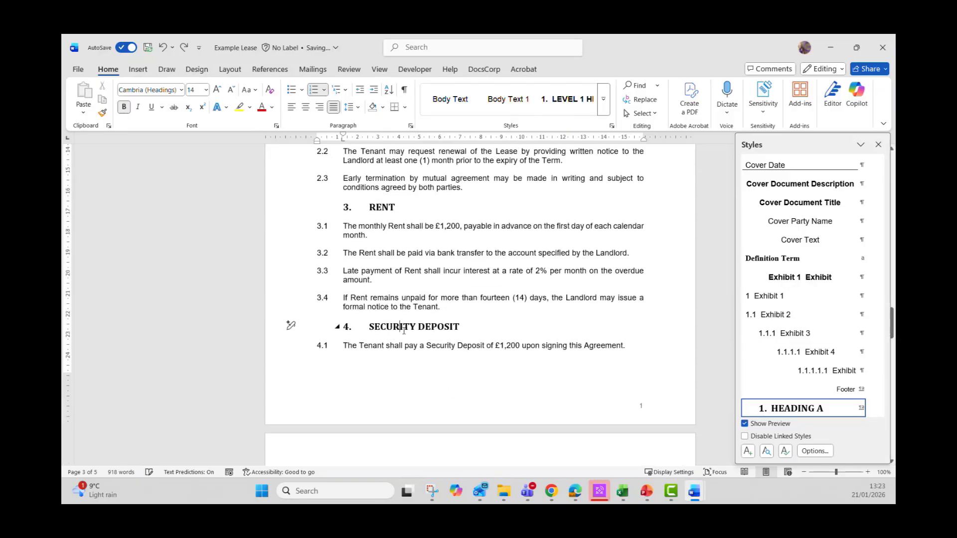
scroll(391, 331, "down", 5)
scroll(401, 351, "up", 7)
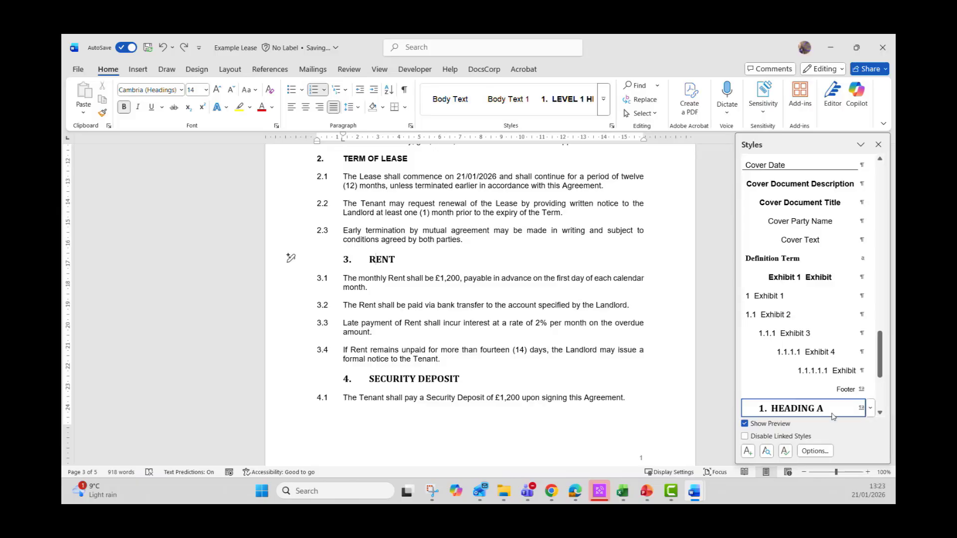
scroll(788, 355, "down", 1)
mouse_move(790, 356)
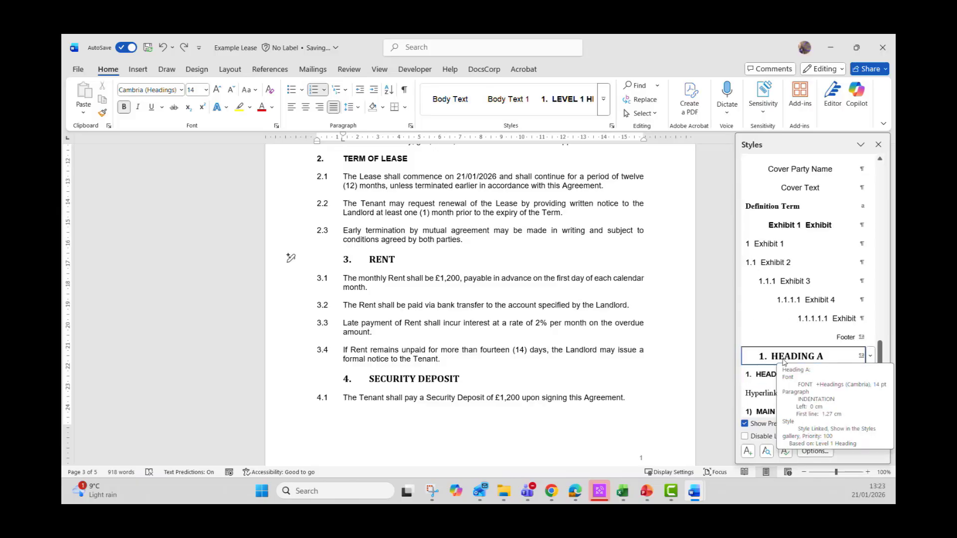
right_click(808, 357)
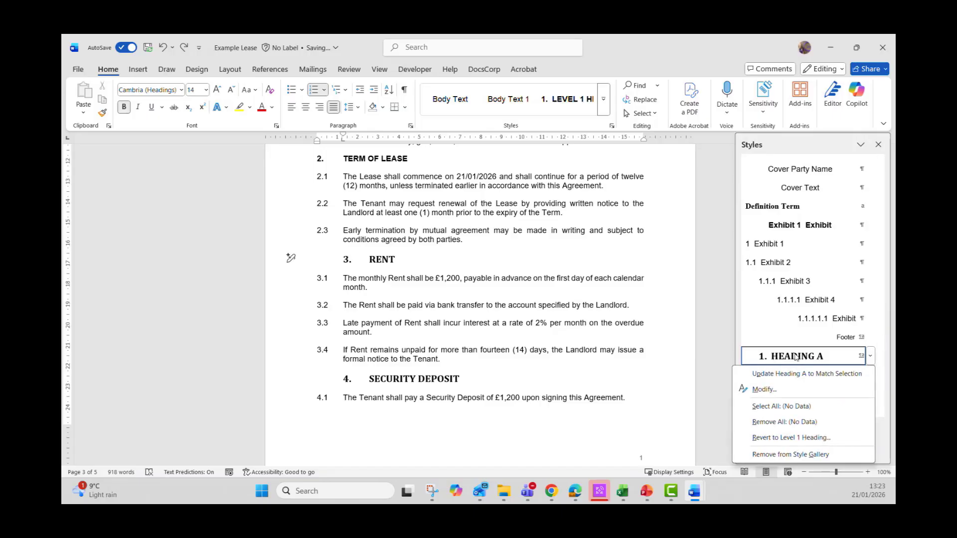
left_click(870, 357)
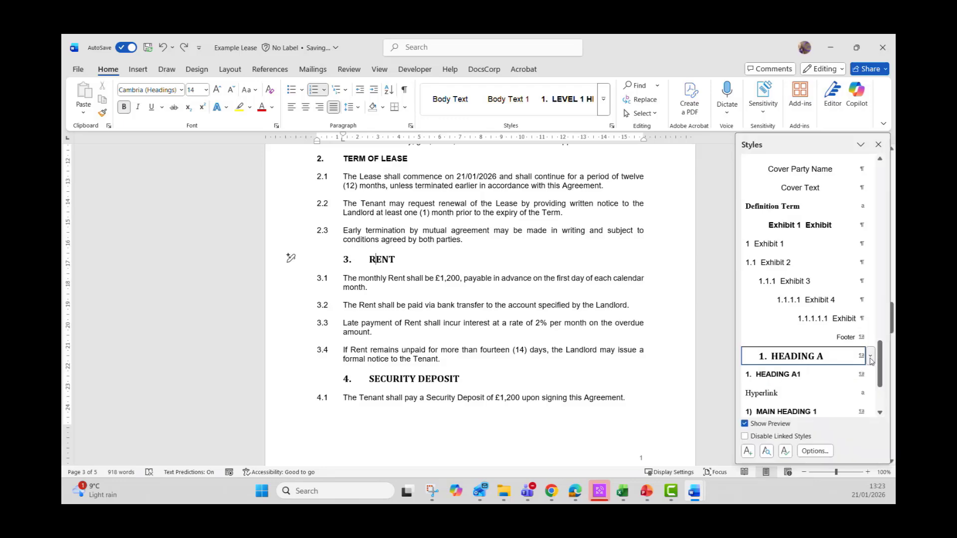
left_click(870, 357)
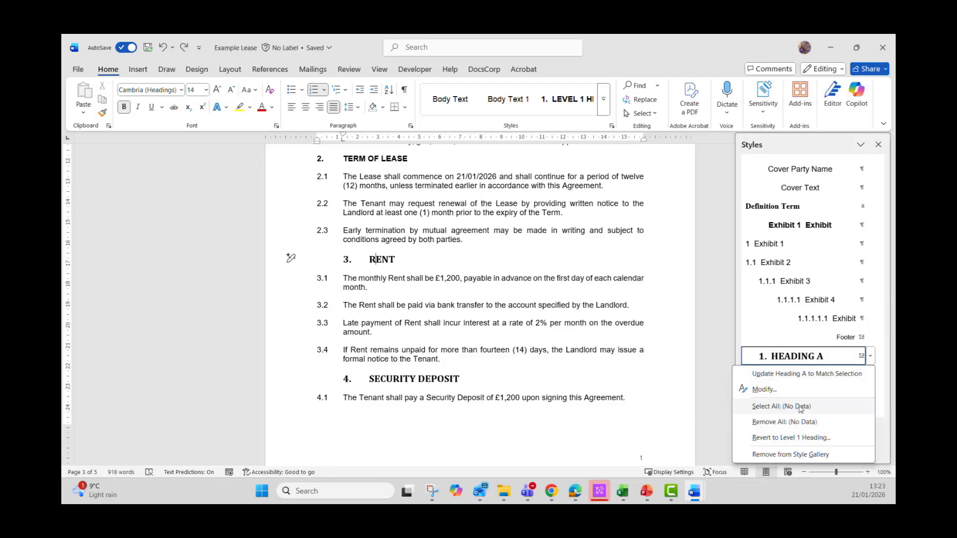
left_click(766, 406)
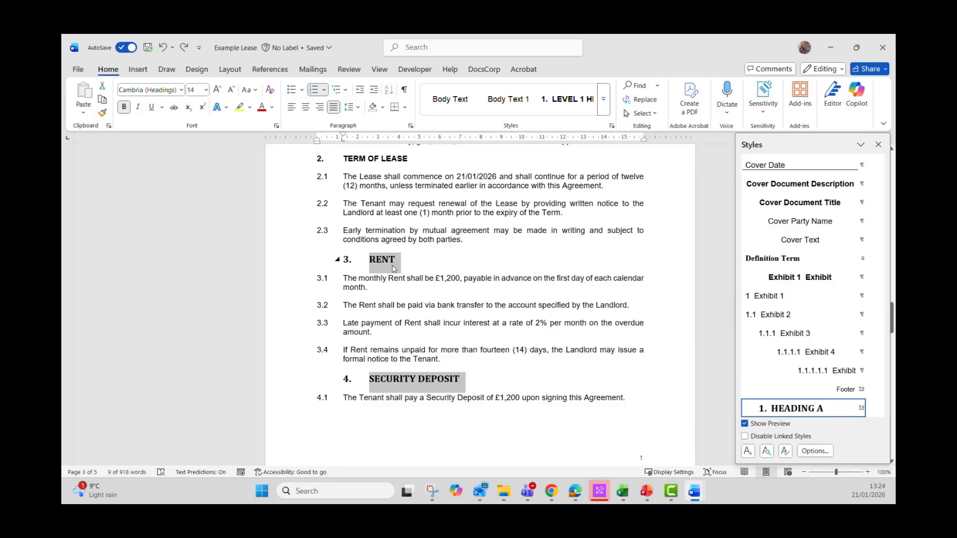
scroll(433, 299, "down", 8)
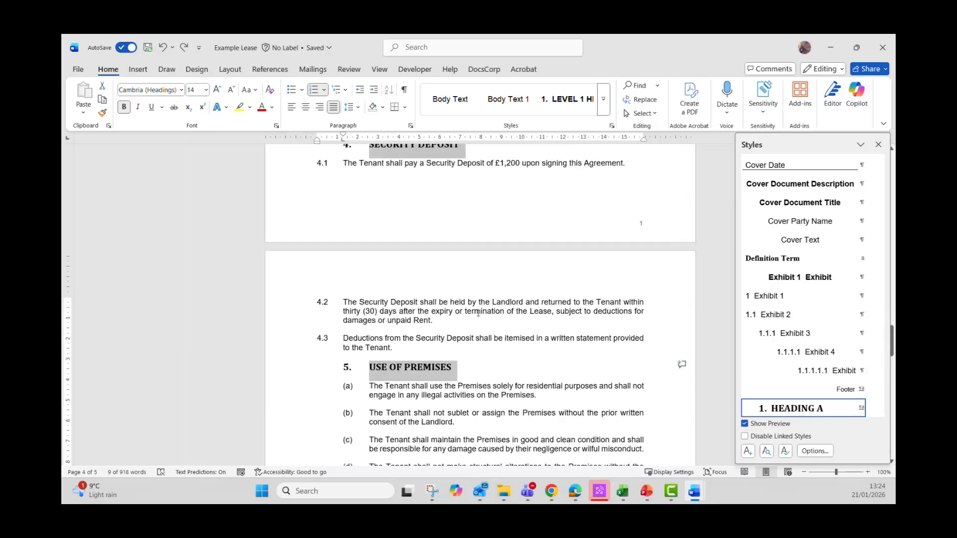
Step: Apply the Level 1 Heading style to all the selected Heading A headings
scroll(493, 322, "up", 4)
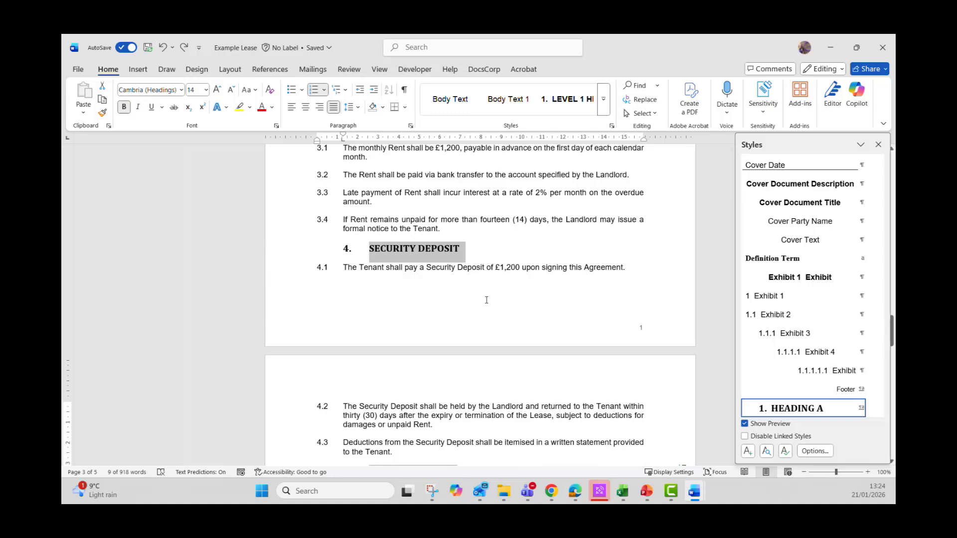
scroll(486, 299, "up", 4)
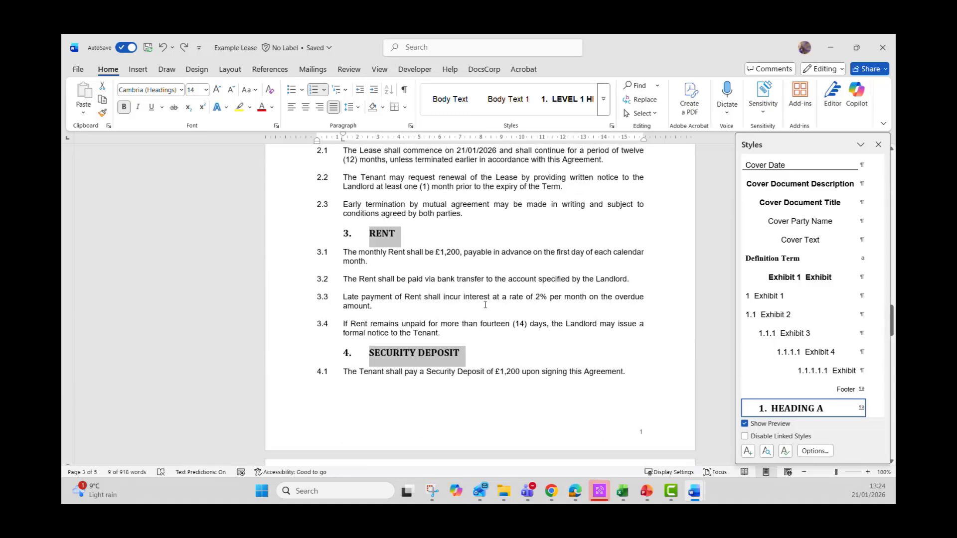
scroll(800, 332, "up", 1)
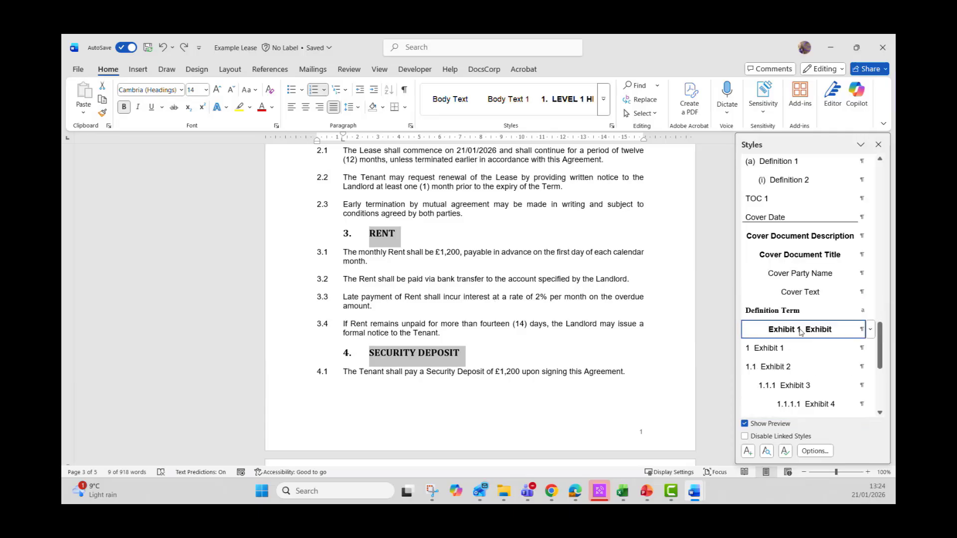
scroll(800, 332, "up", 8)
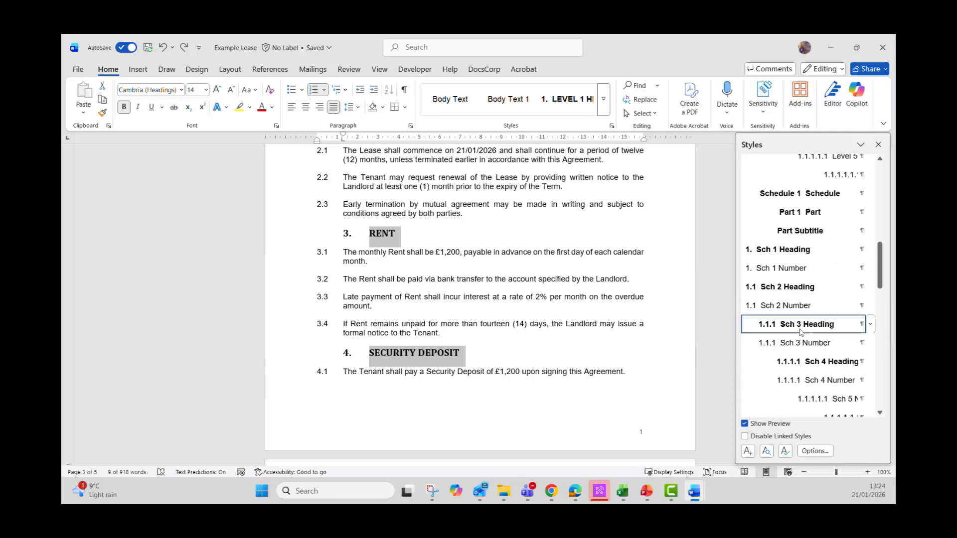
scroll(800, 332, "up", 4)
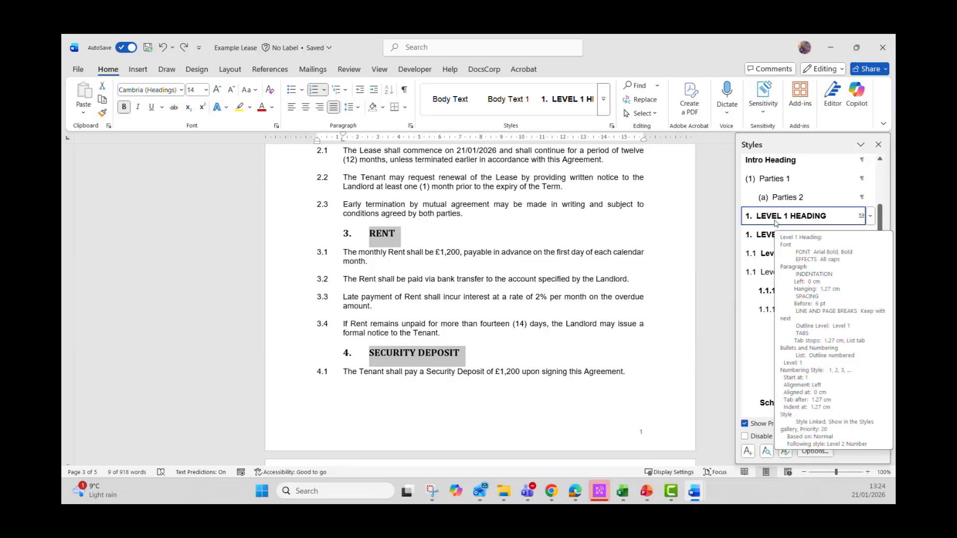
left_click(775, 217)
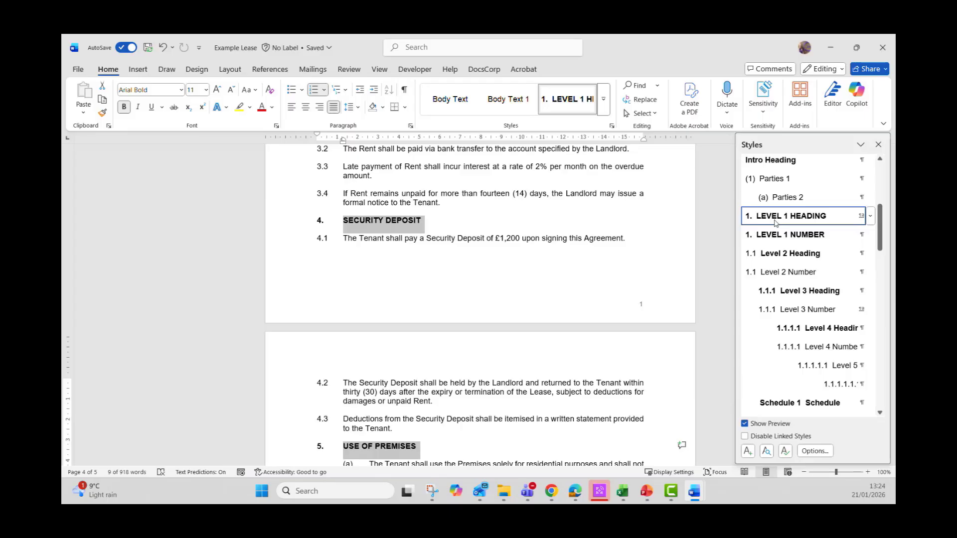
Step: Undo the style change on the RENT, SECURITY DEPOSIT and USE OF PREMISES headings
key("ctrl+z")
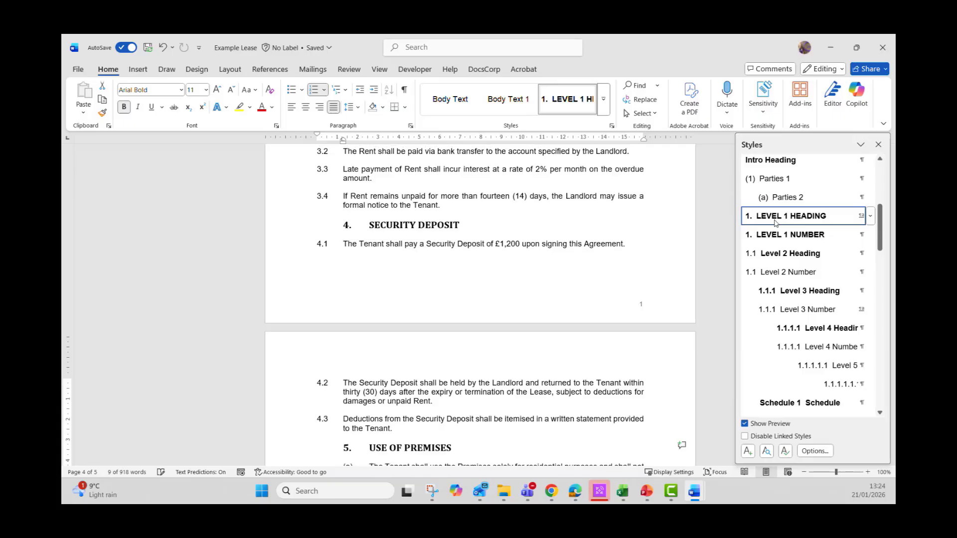
left_click(432, 255)
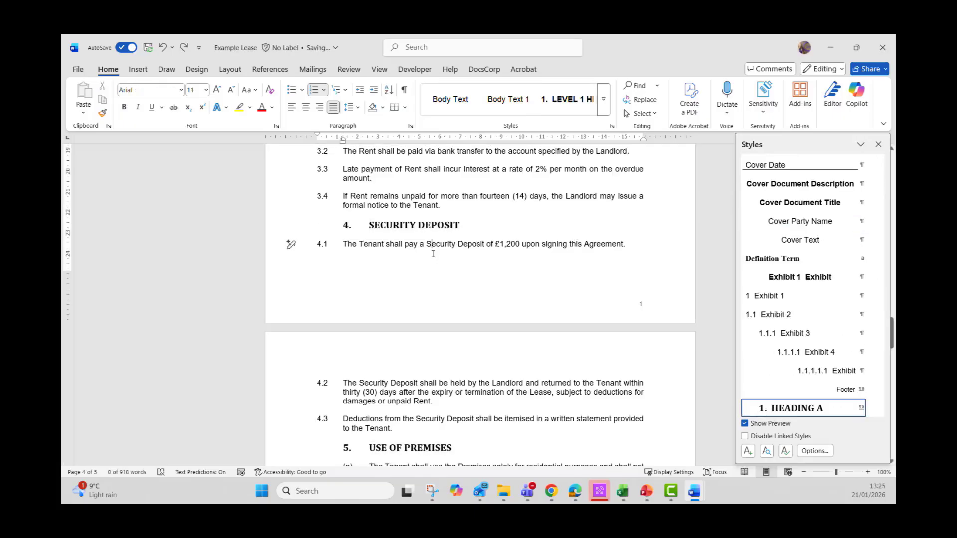
Step: Starting from the RENT heading, select all instances of the Heading A style and check the selected headings
scroll(432, 249, "up", 3)
left_click(382, 210)
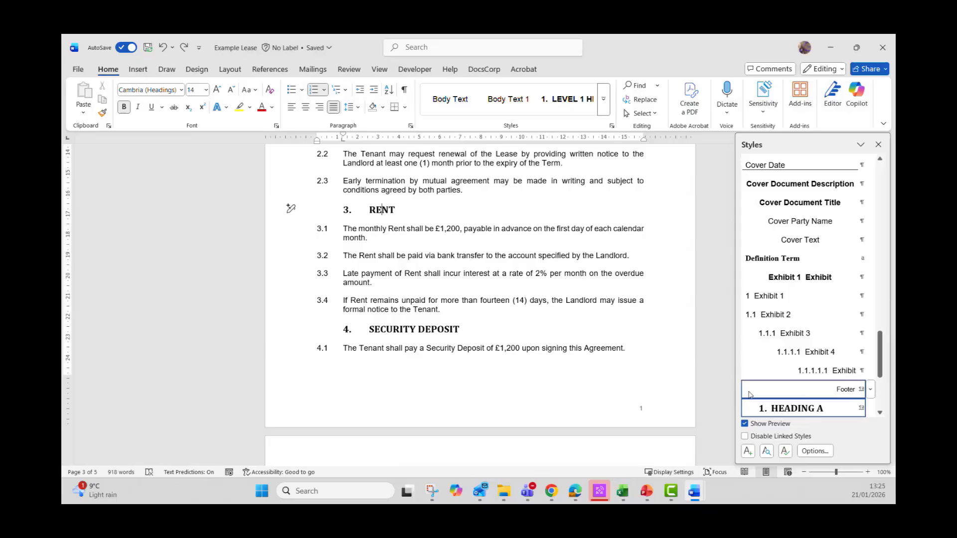
mouse_move(770, 412)
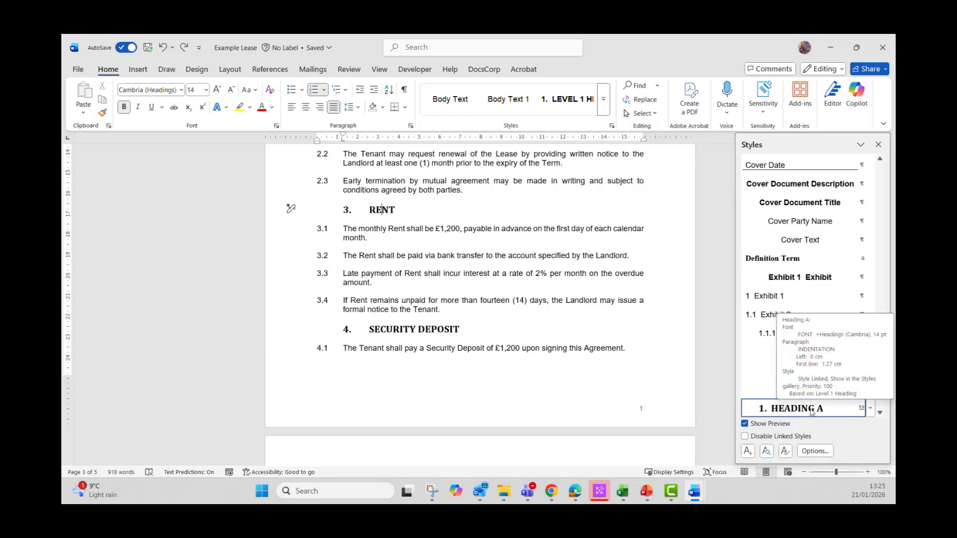
left_click(871, 409)
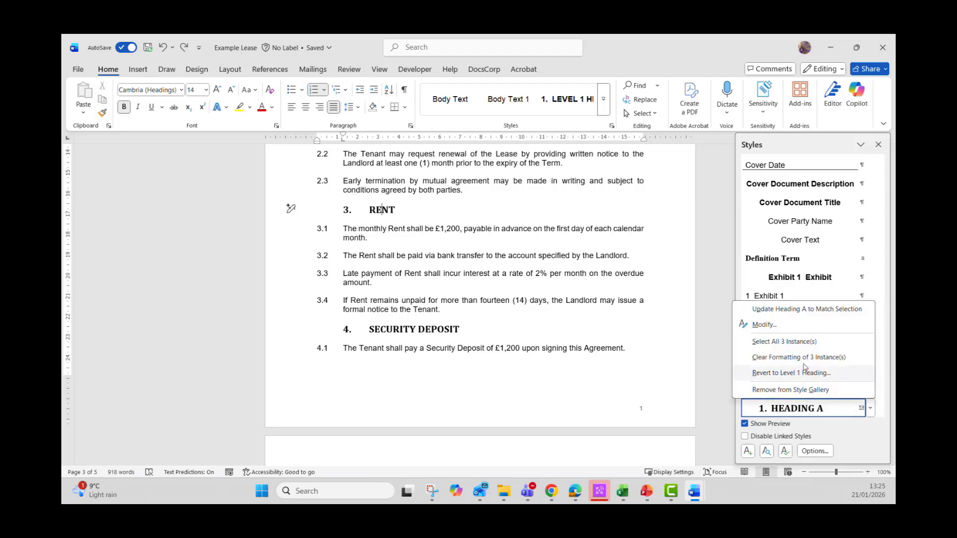
left_click(770, 341)
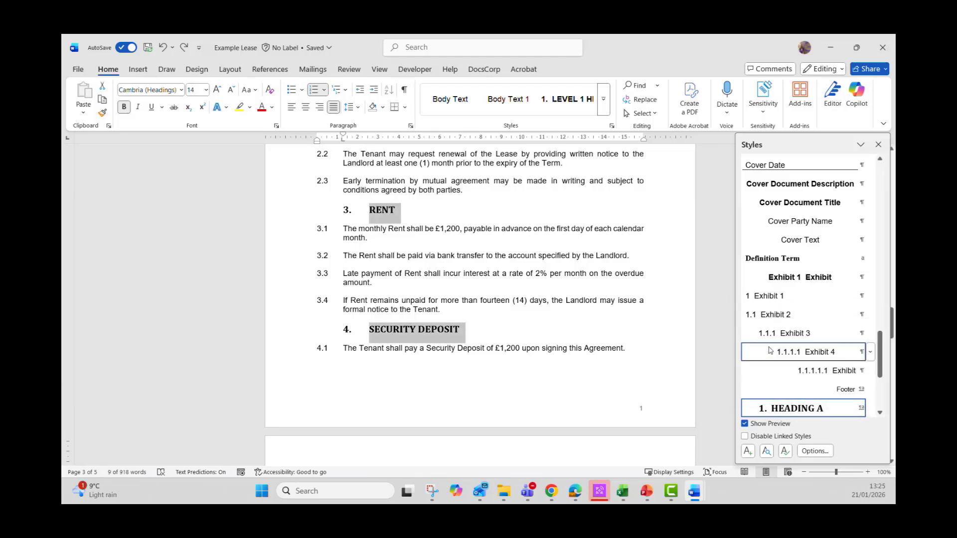
scroll(502, 305, "down", 10)
scroll(503, 304, "up", 6)
scroll(503, 304, "up", 5)
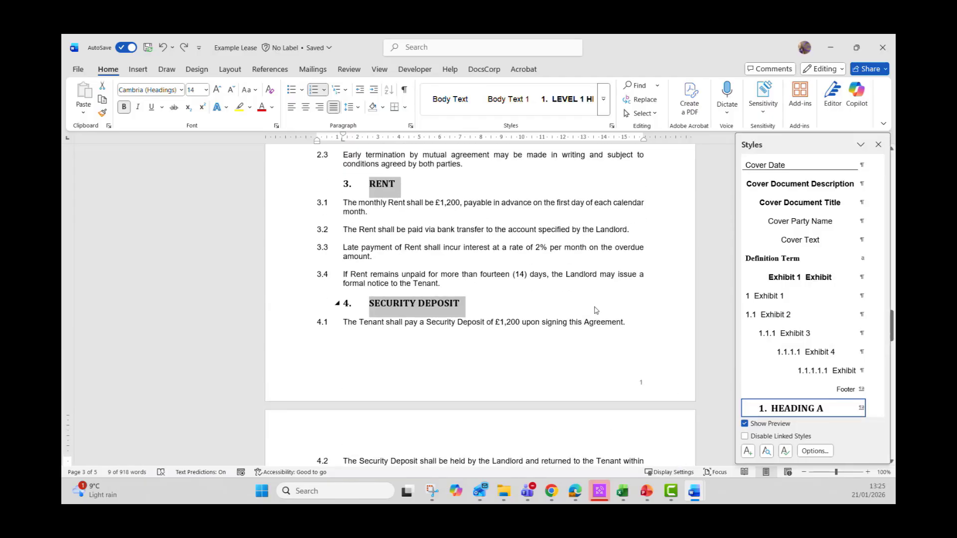
Step: Restyle the selected RENT, SECURITY DEPOSIT and USE OF PREMISES headings as Level 1 Heading
scroll(781, 312, "up", 4)
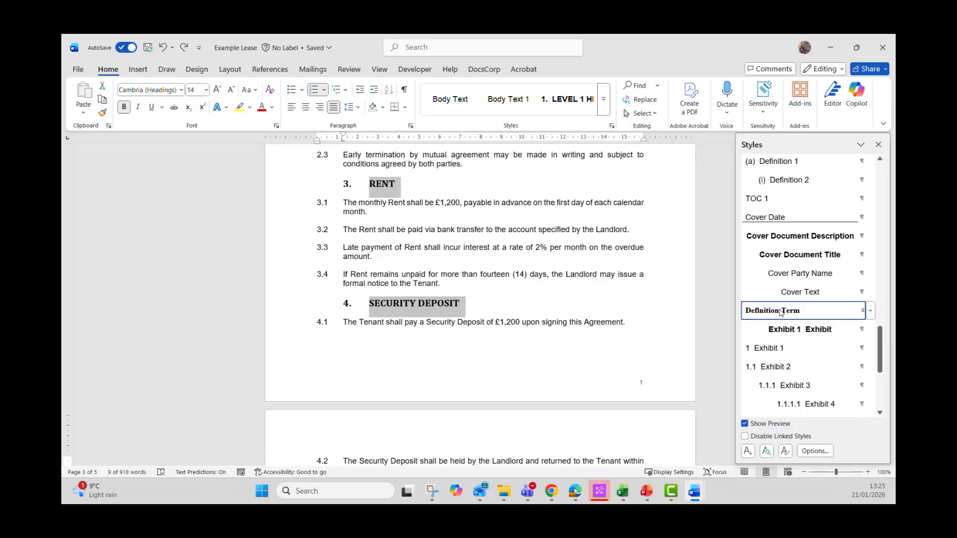
scroll(781, 313, "up", 8)
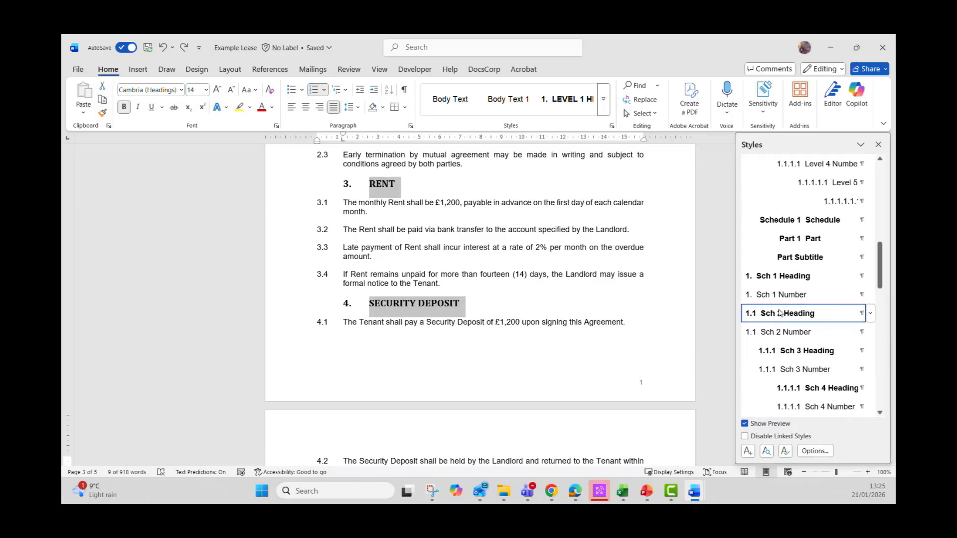
left_click(777, 219)
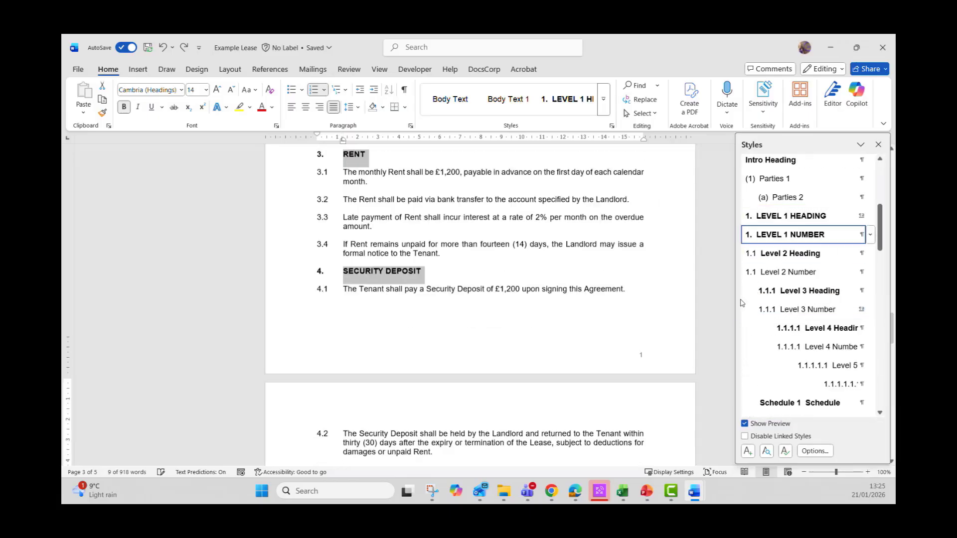
scroll(595, 353, "down", 4)
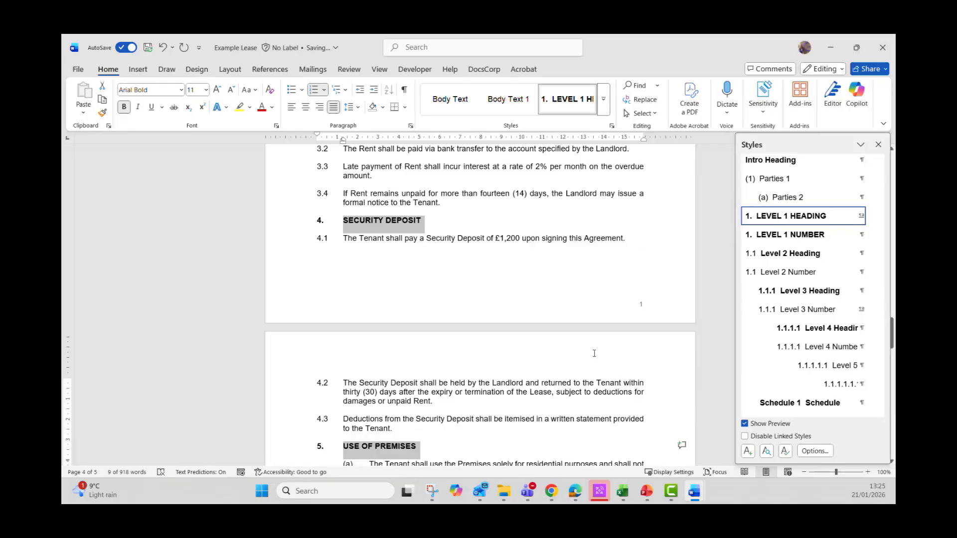
left_click(460, 240)
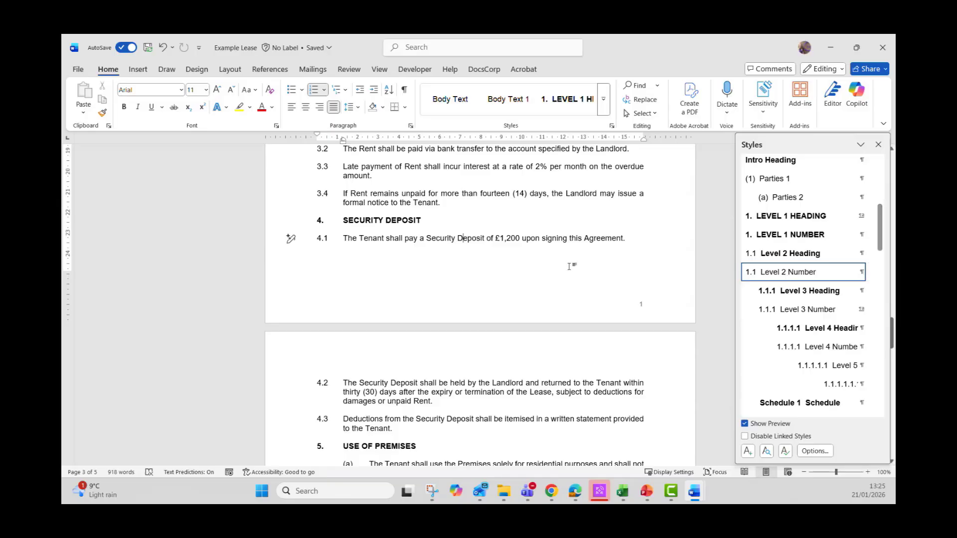
Step: Check the style options available for Level 1 Heading at the SECURITY DEPOSIT heading
left_click(397, 222)
left_click(870, 218)
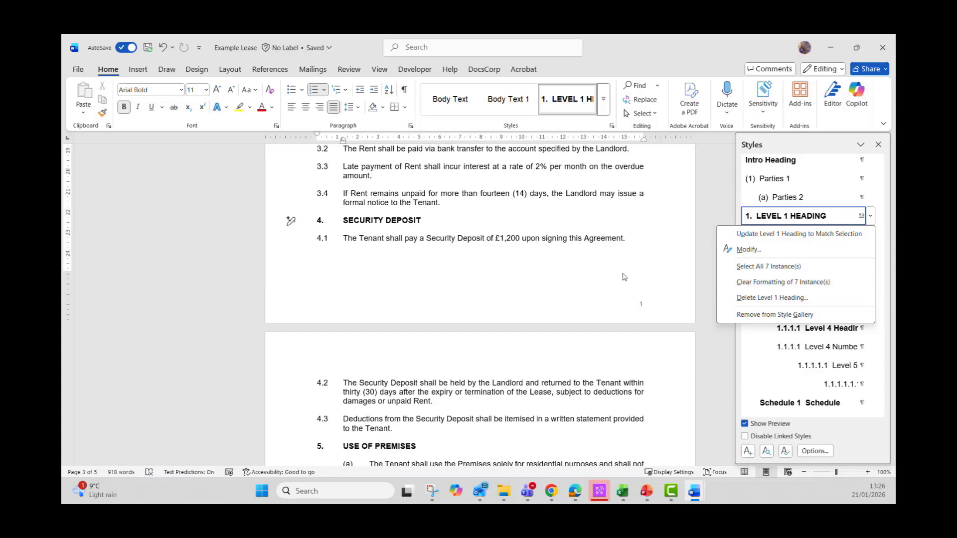
left_click(641, 240)
Step: Compare the styles of the manually numbered 7.7 paragraph and clause 6.9.1 under MISCELLANEOUS
scroll(507, 240, "down", 6)
scroll(505, 240, "down", 19)
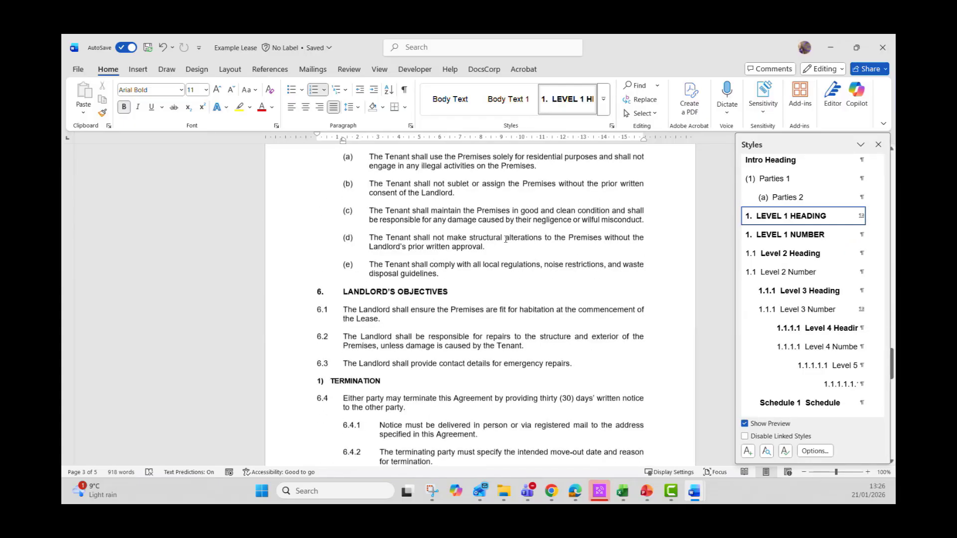
scroll(506, 239, "down", 3)
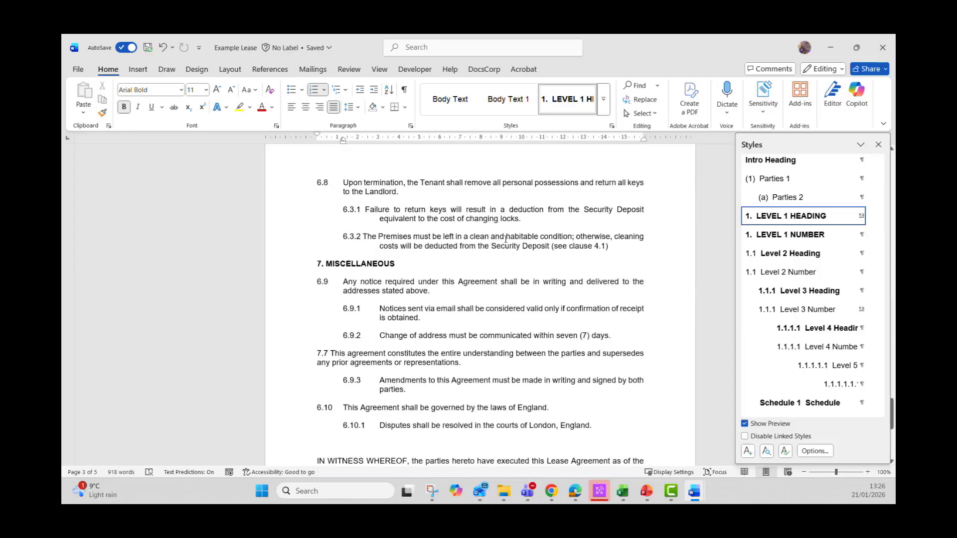
left_click(396, 284)
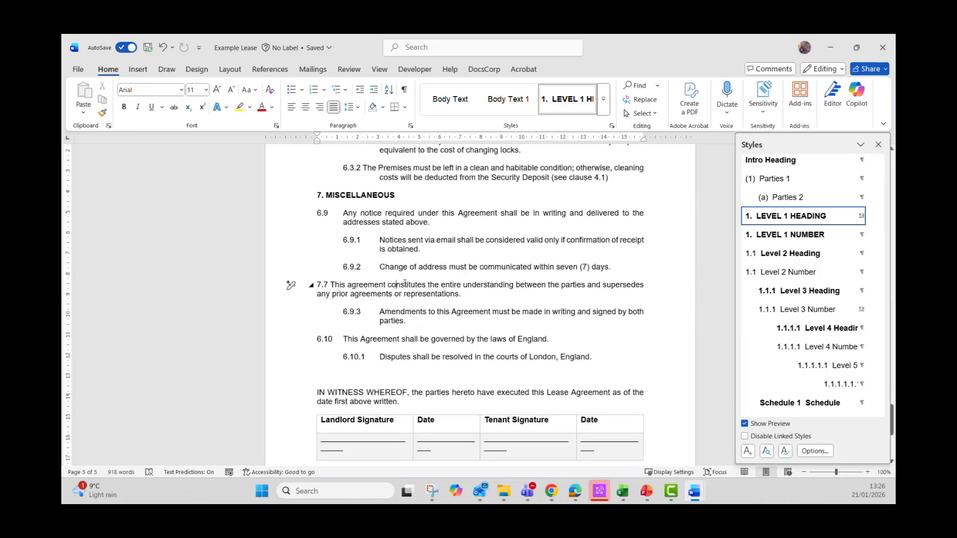
left_click(323, 285)
mouse_move(753, 222)
left_click(387, 241)
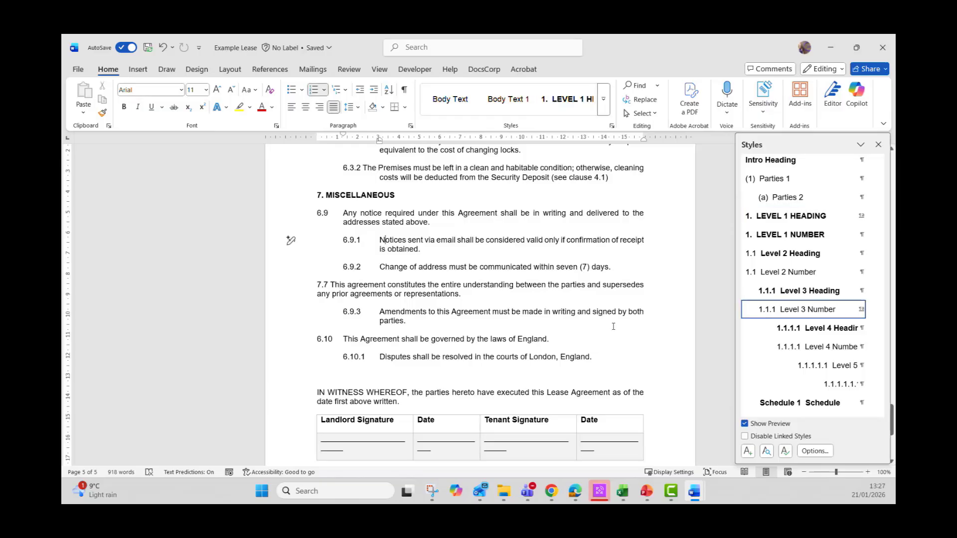
mouse_move(756, 319)
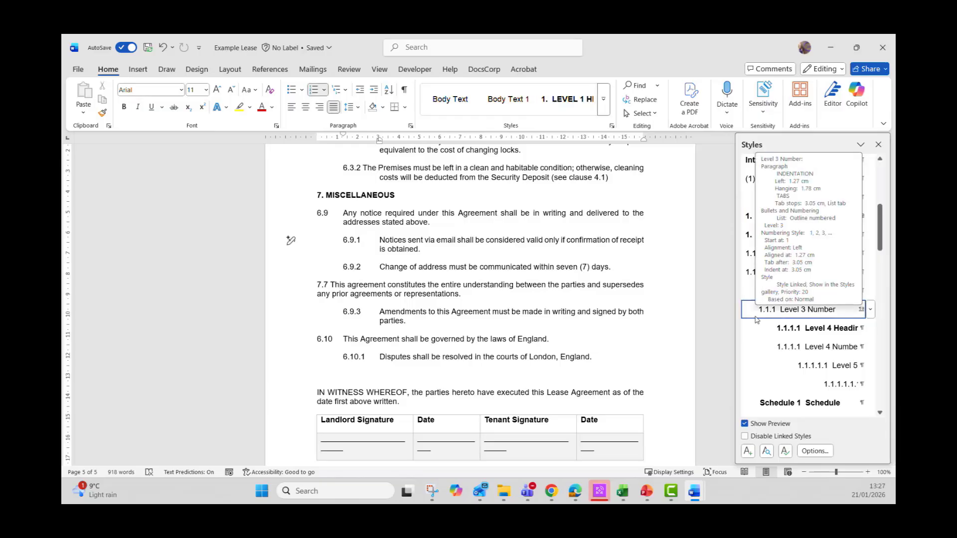
Step: Apply the Level 3 Number style to the 7.7 paragraph and delete its manually typed number
left_click(369, 285)
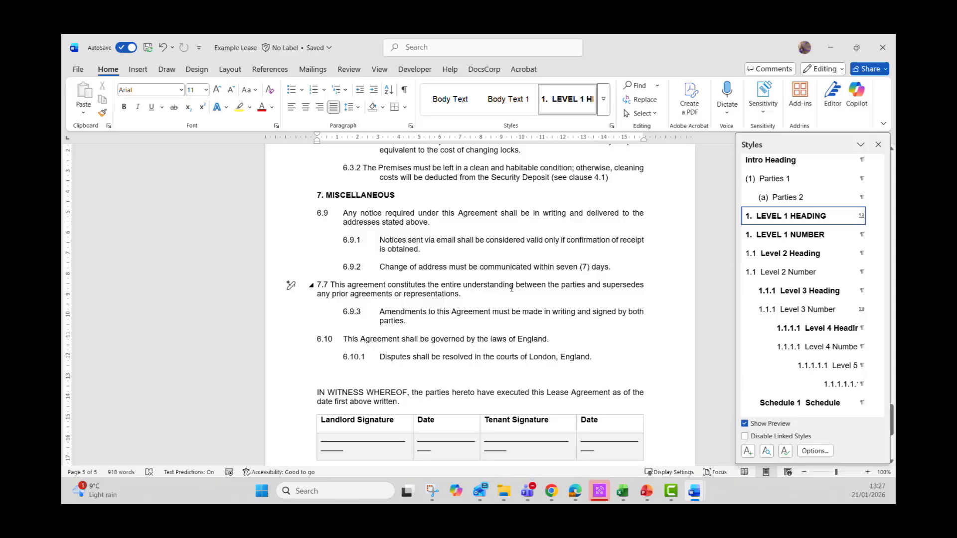
mouse_move(736, 305)
left_click(797, 309)
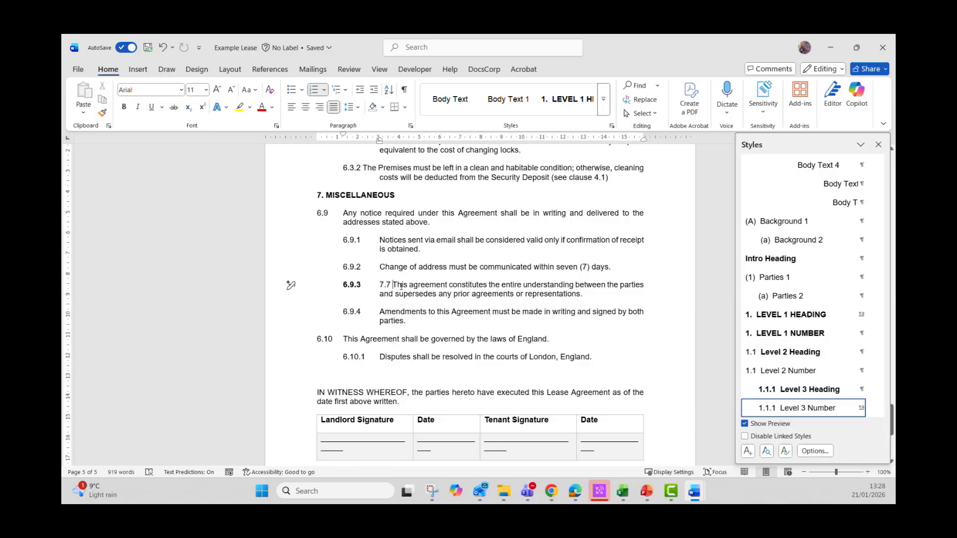
key("BackSpace")
key("BackSpace")
key("BackSpace")
key("BackSpace")
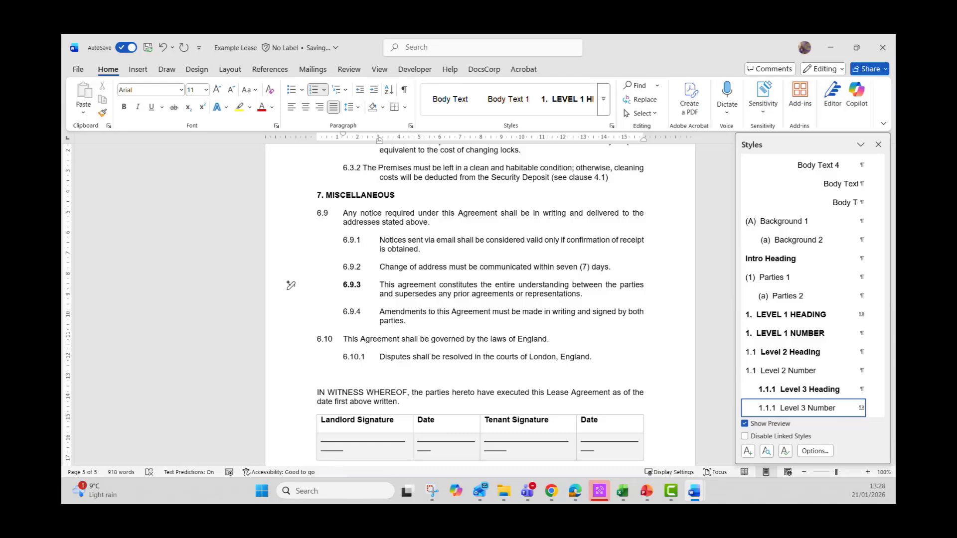
Step: Remove the bold formatting from the automatic clause number 6.9.3
left_click(352, 285)
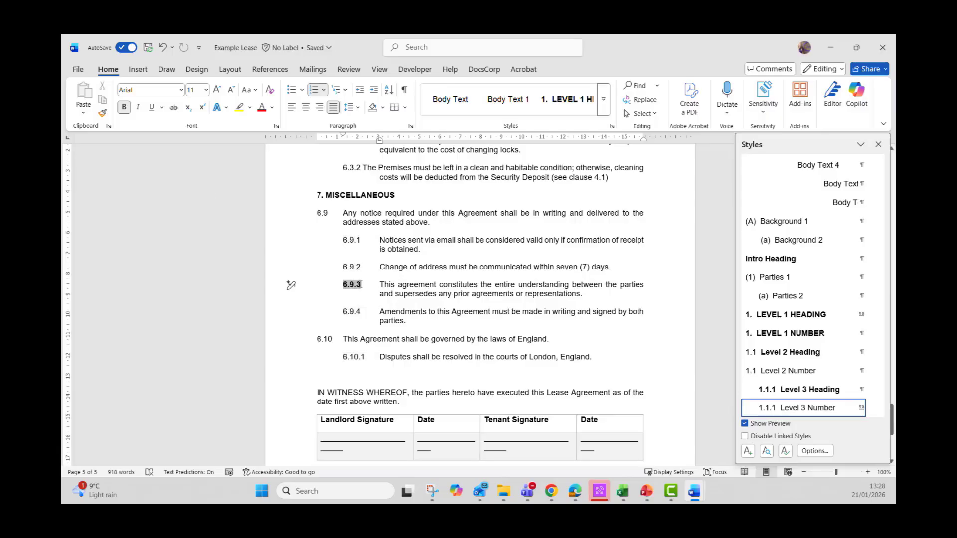
left_click(124, 111)
mouse_move(772, 408)
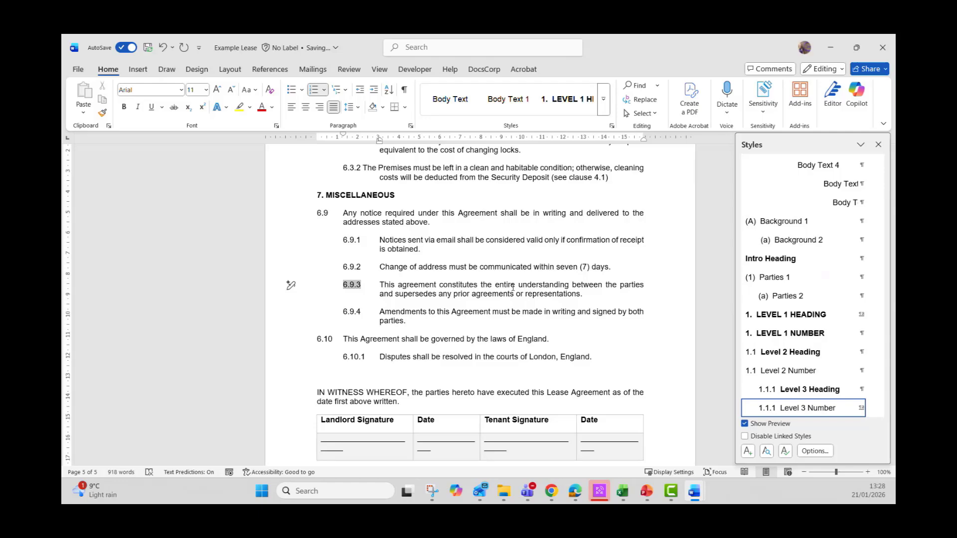
left_click(432, 285)
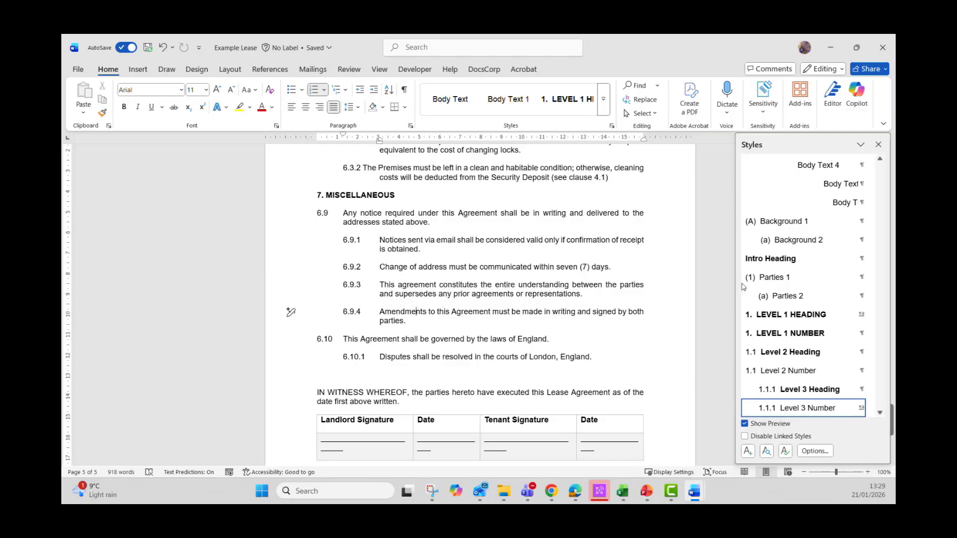
Step: Open the Level 1 Heading style for modification and review its font settings
mouse_move(771, 318)
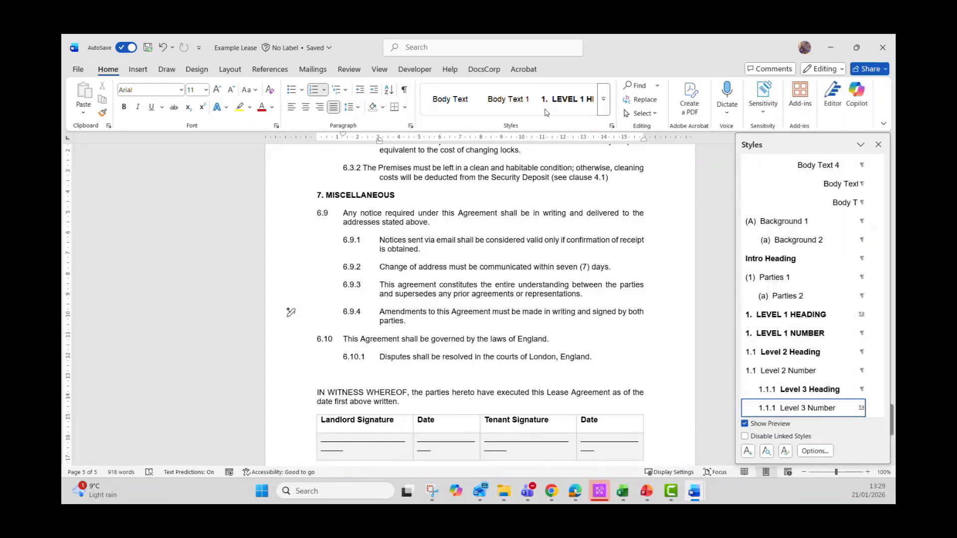
right_click(560, 106)
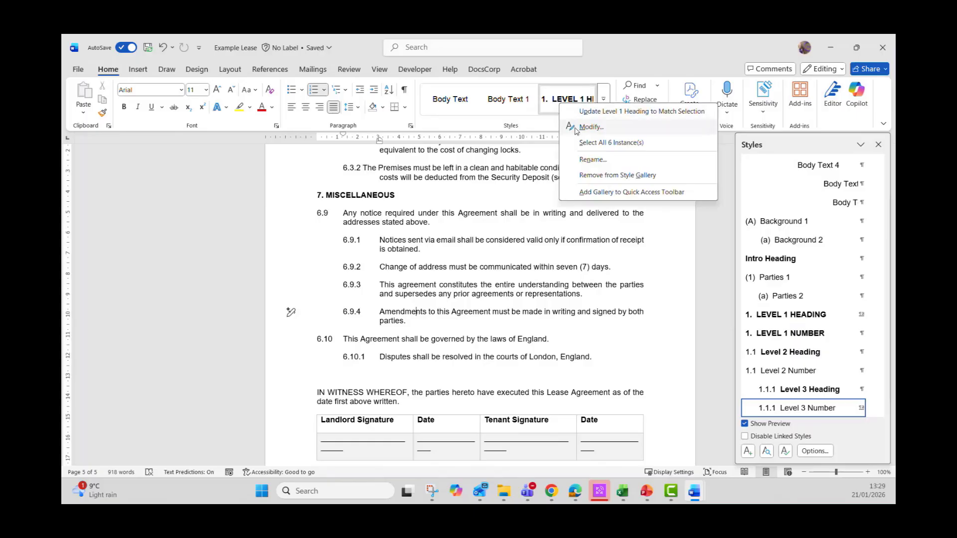
left_click(591, 127)
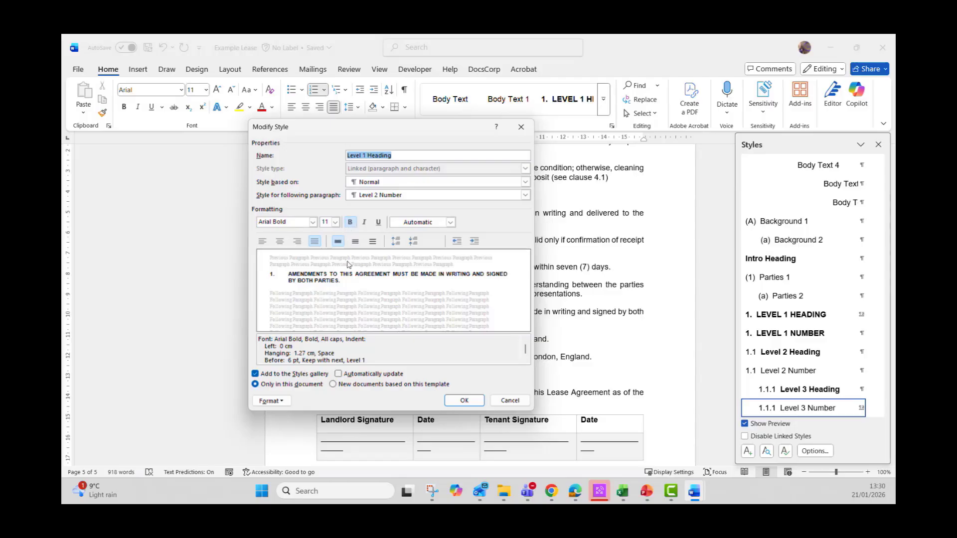
left_click(273, 403)
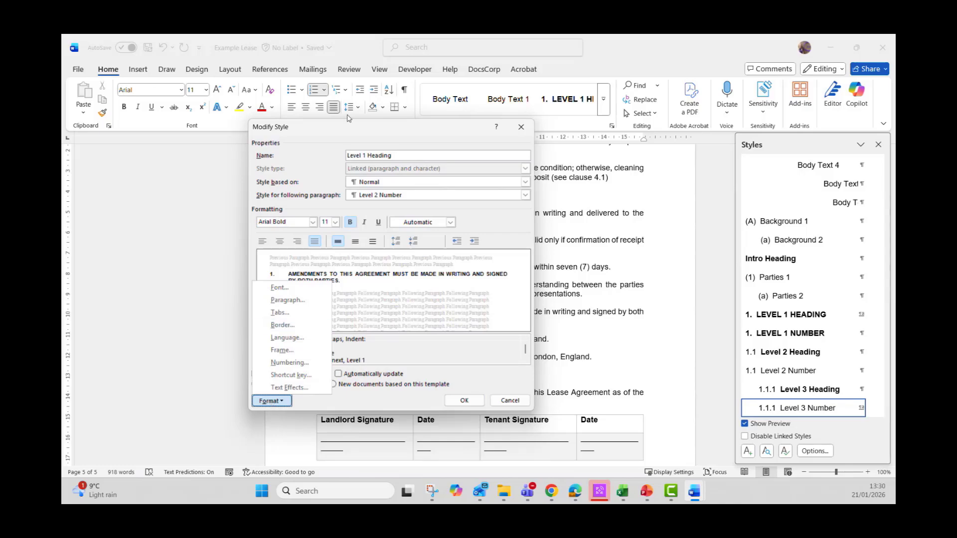
left_click(300, 290)
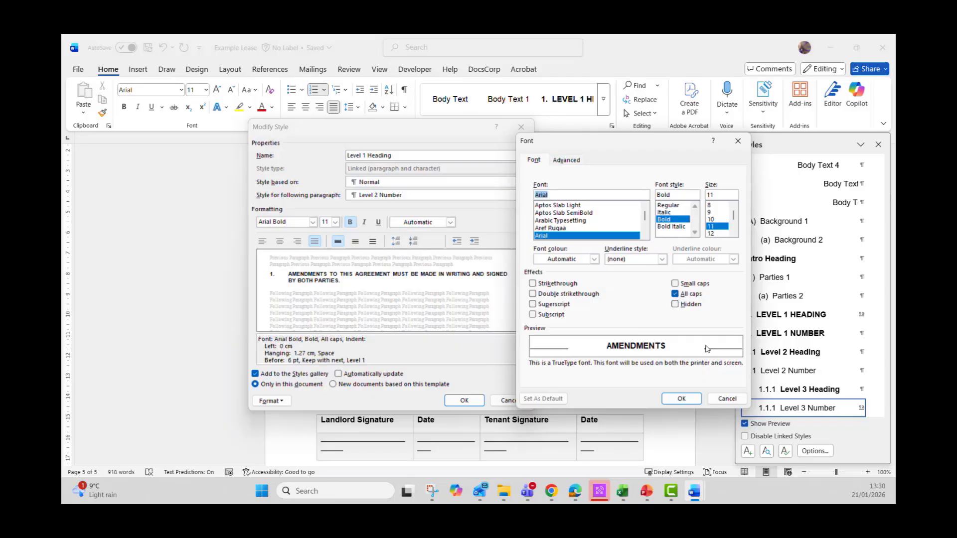
left_click(715, 402)
Step: Set the paragraph spacing after in the Level 1 Heading style to 6 pt and apply the change
left_click(271, 401)
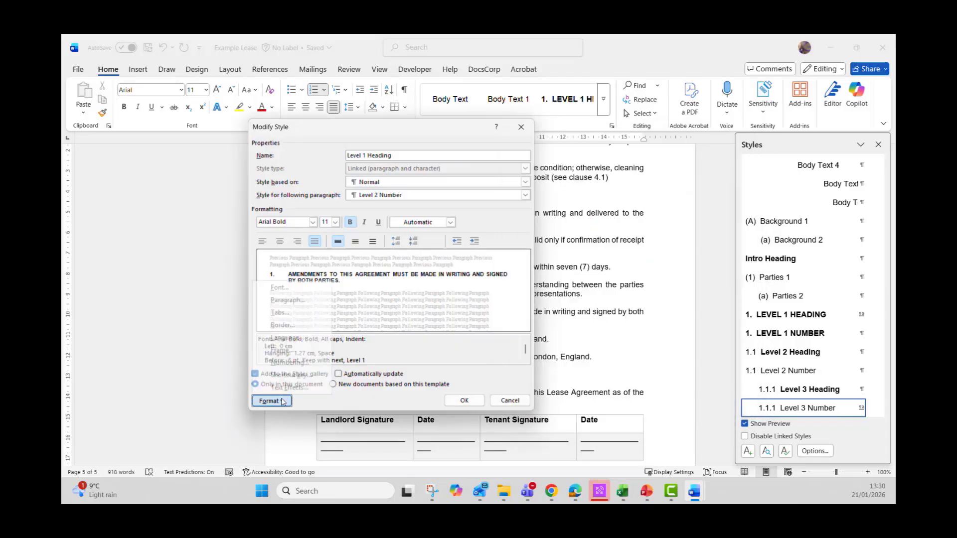
left_click(282, 300)
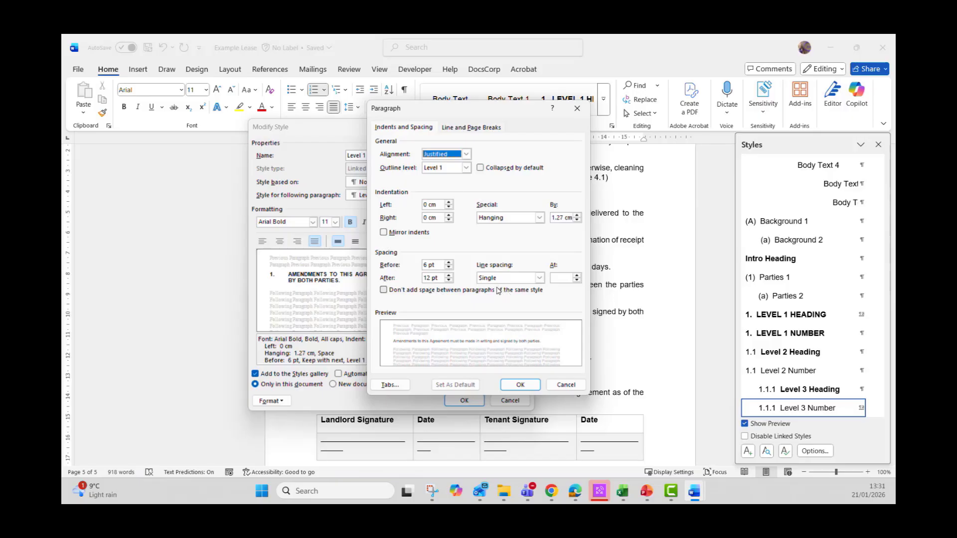
left_click(449, 281)
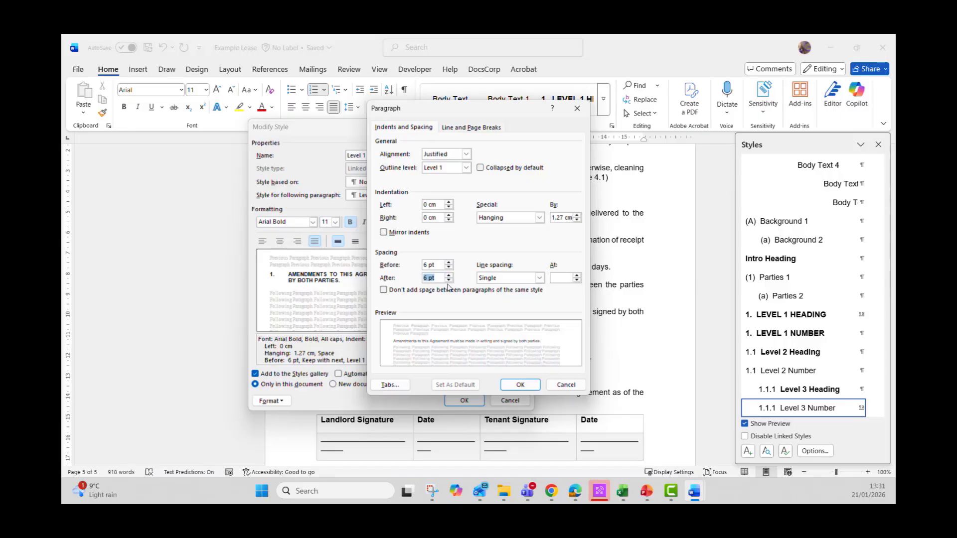
left_click(520, 385)
left_click(510, 400)
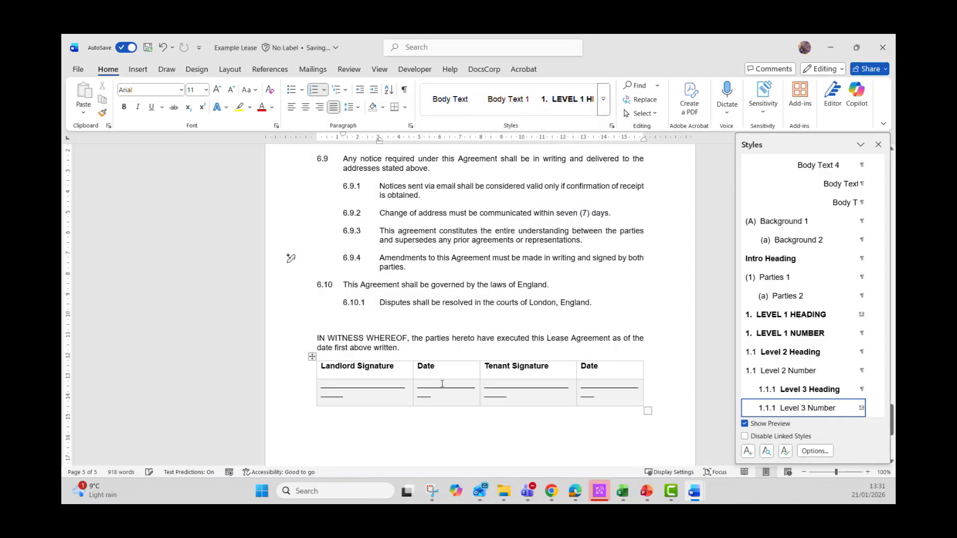
Step: Check the spacing beneath the LANDLORD'S OBJECTIVES heading and set the Level 1 Heading style's spacing after to 12 pt
scroll(441, 384, "up", 15)
scroll(442, 383, "up", 1)
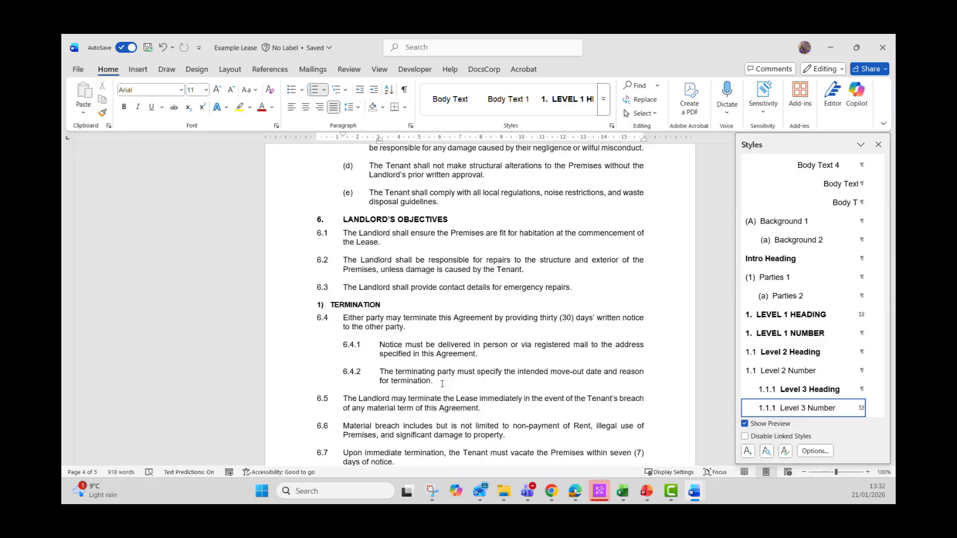
right_click(556, 109)
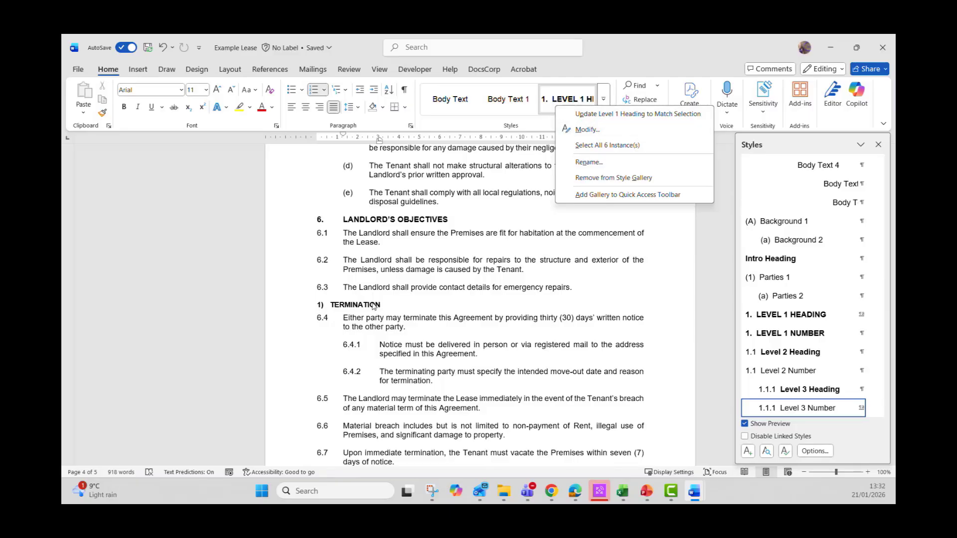
left_click(581, 130)
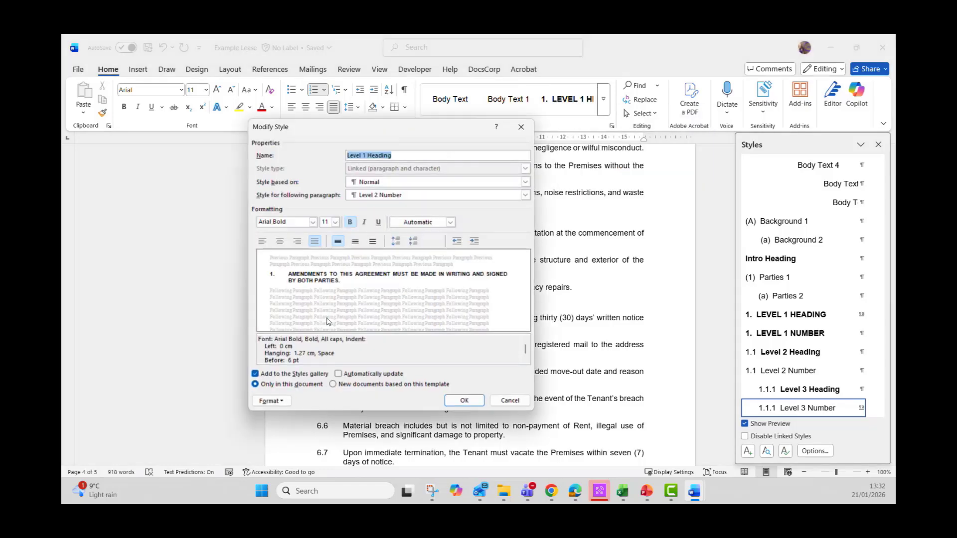
left_click(271, 400)
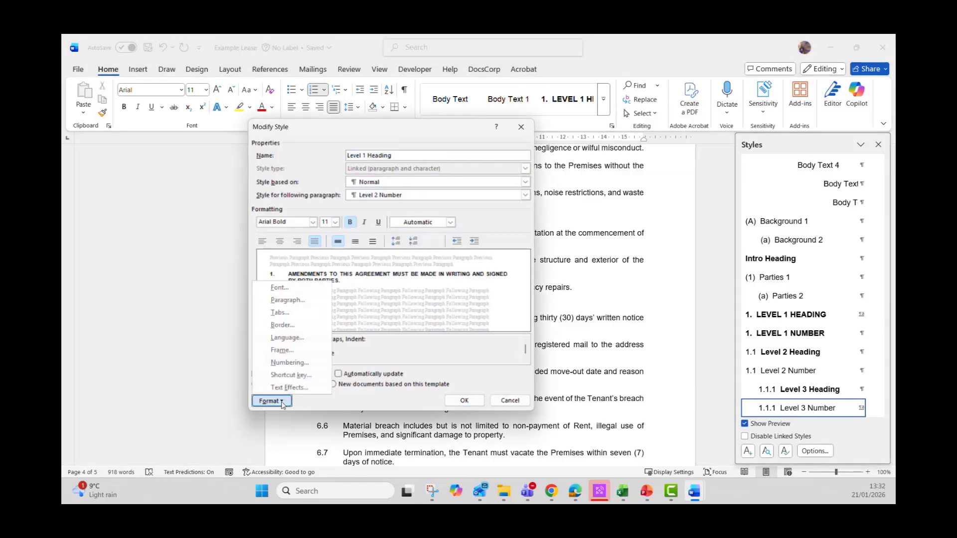
left_click(287, 300)
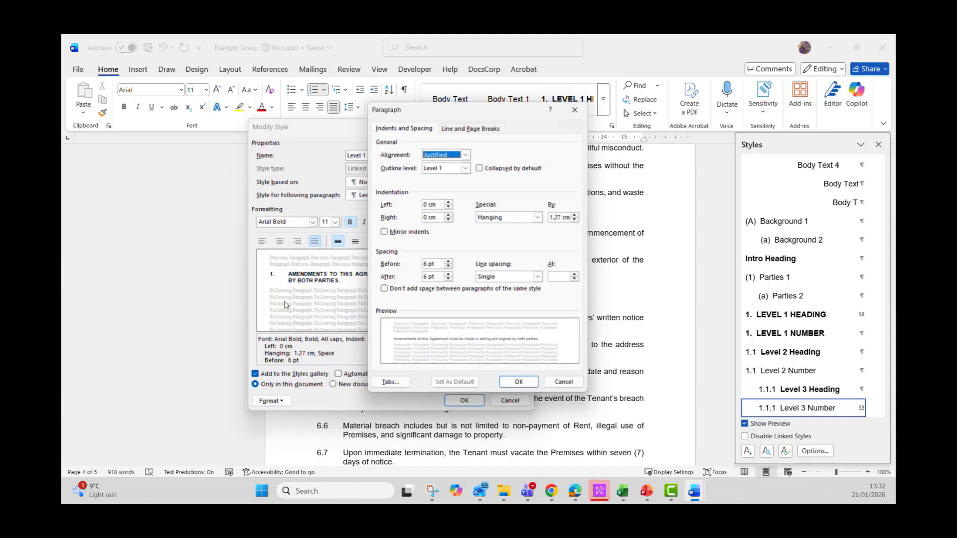
left_click(448, 275)
left_click(516, 384)
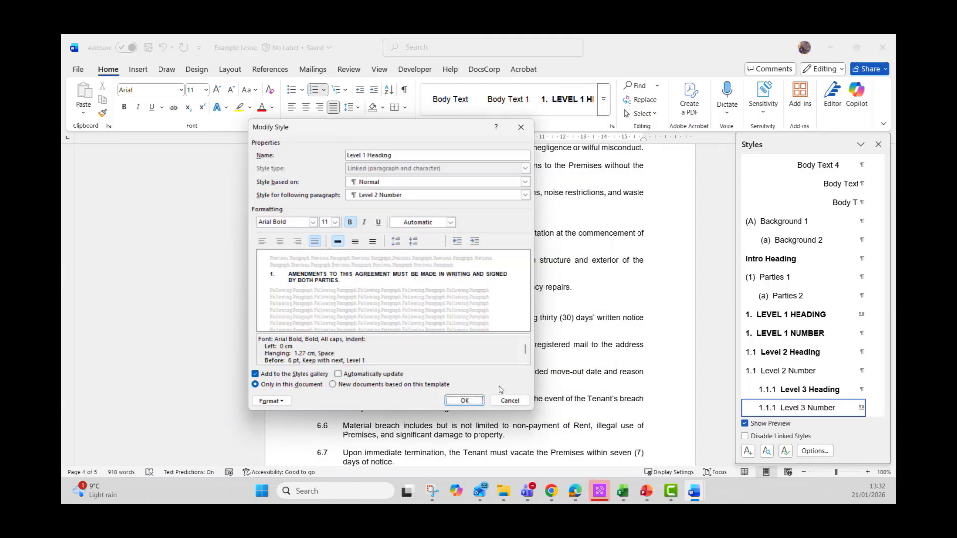
left_click(464, 400)
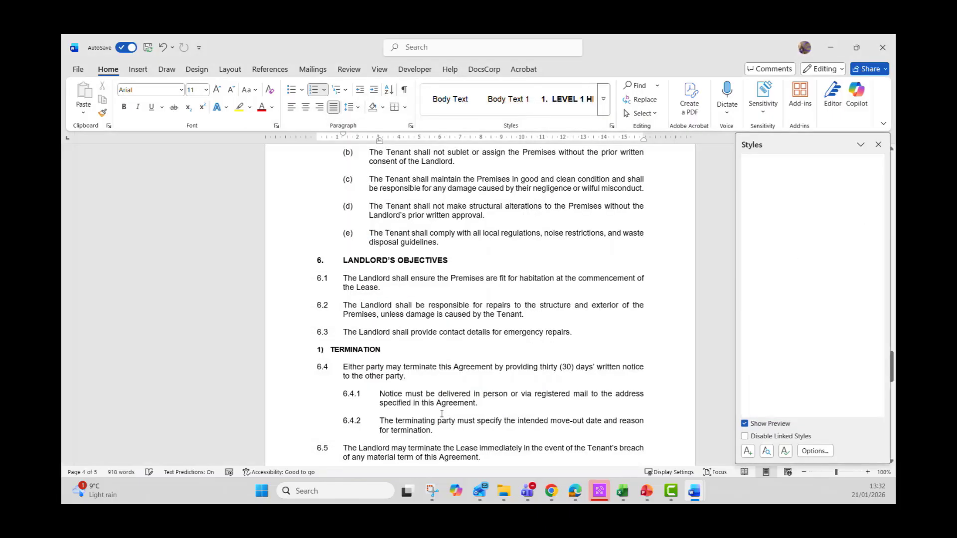
Step: Examine how the automatic clause numbers follow on under LANDLORD'S OBJECTIVES and TERMINATION, highlighting the Level 2 numbers from clause 6.1
left_click(430, 331)
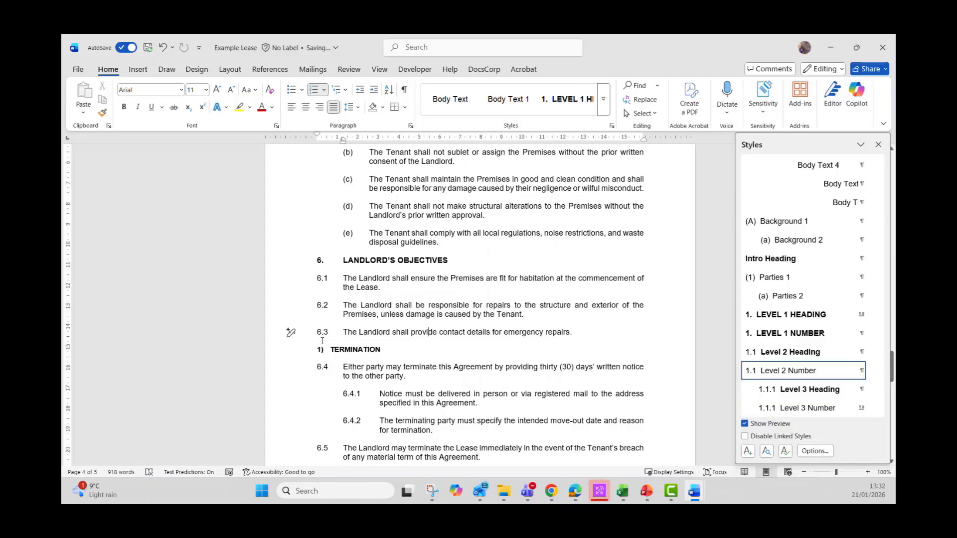
scroll(324, 337, "down", 5)
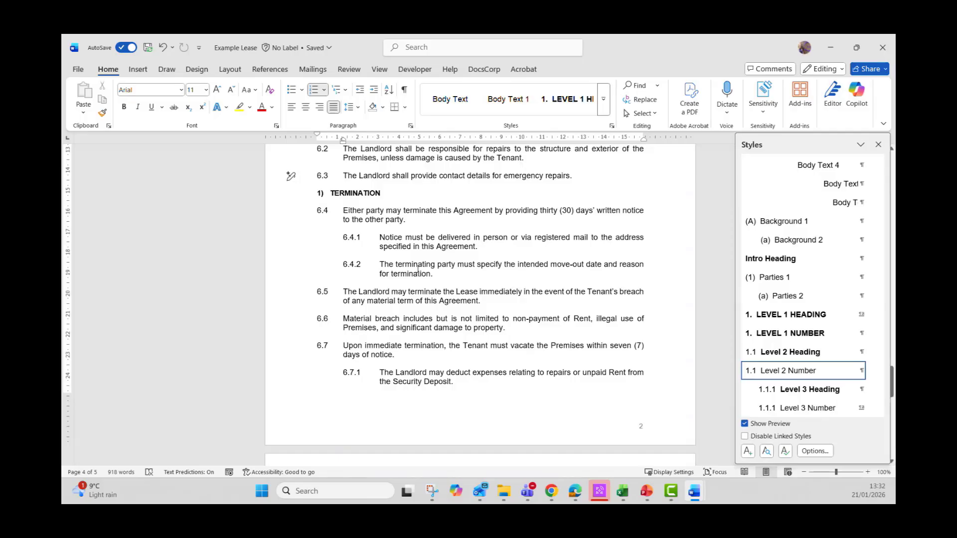
scroll(392, 297, "up", 3)
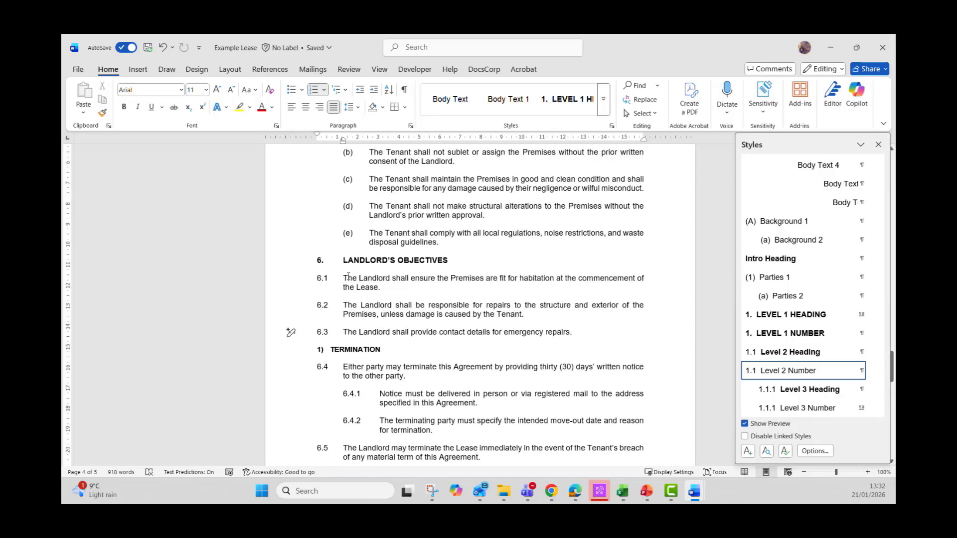
mouse_move(324, 262)
left_click(321, 260)
left_click(322, 278)
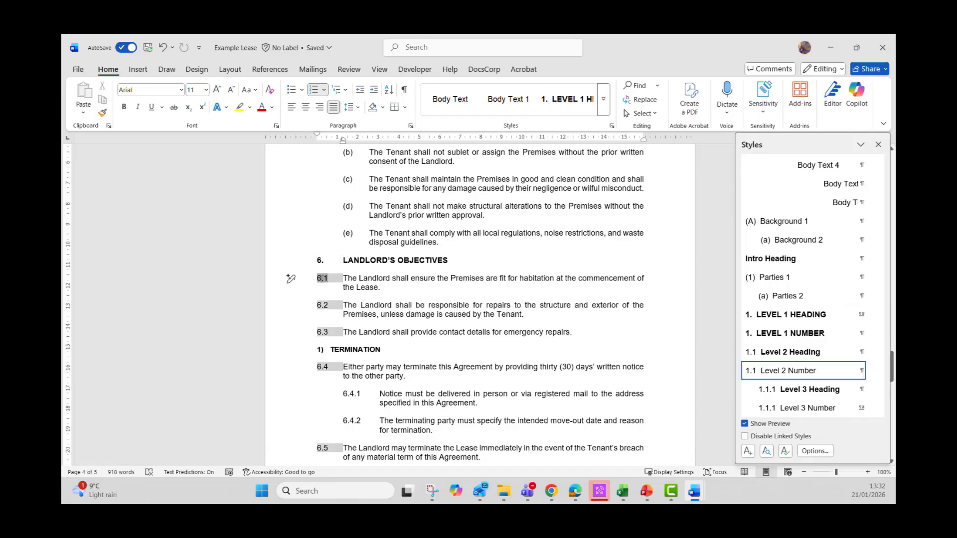
scroll(344, 283, "up", 3)
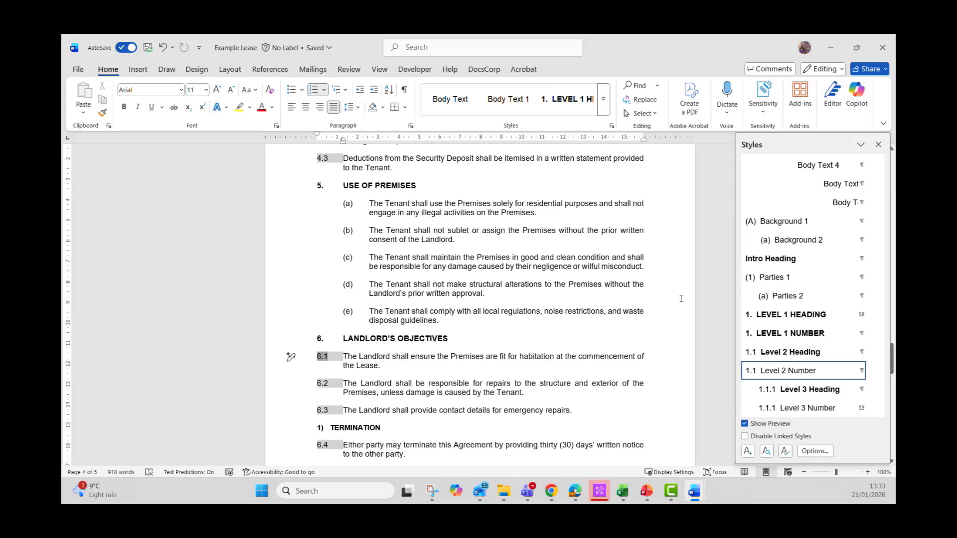
scroll(525, 263, "down", 3)
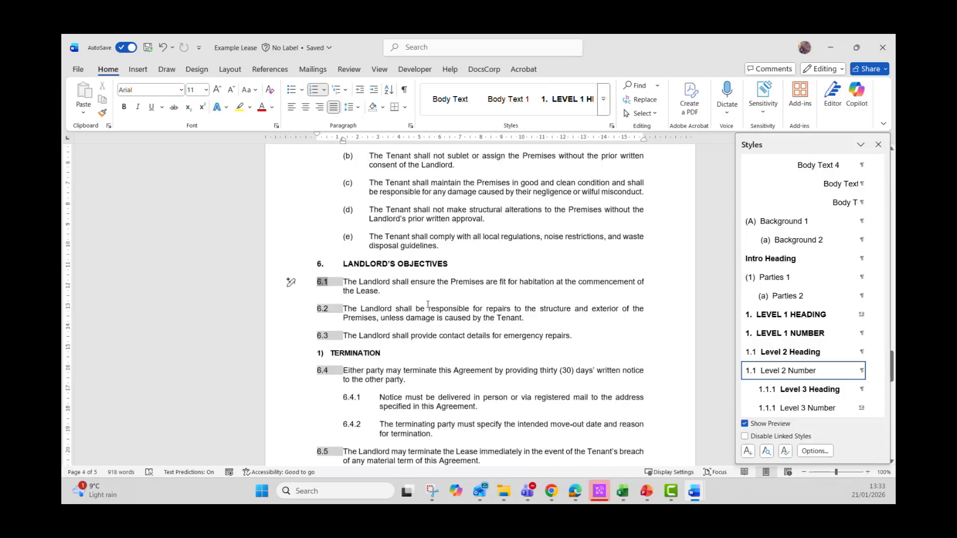
left_click(394, 283)
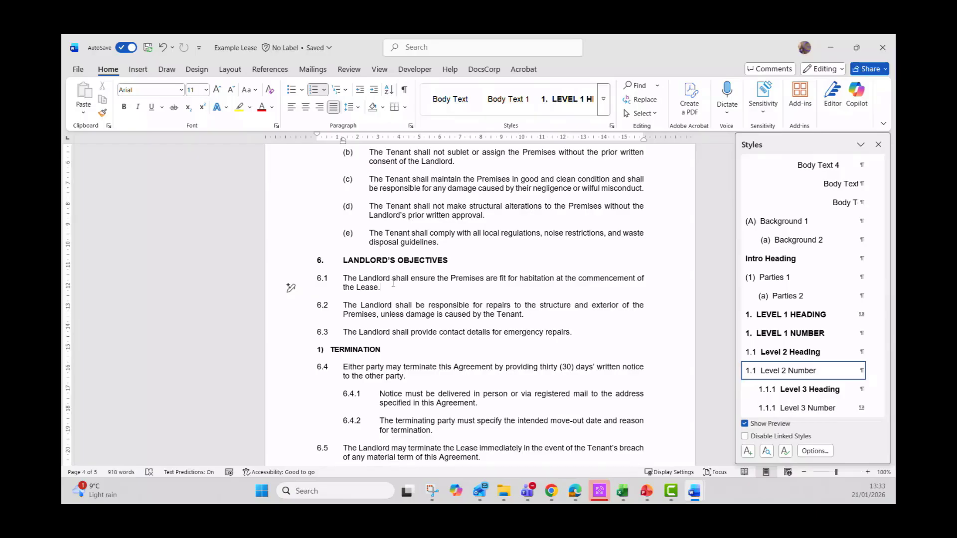
Step: Review the multilevel lists and list styles available for clause 6.1 under LANDLORD'S OBJECTIVES
mouse_move(749, 371)
left_click(324, 95)
left_click(324, 48)
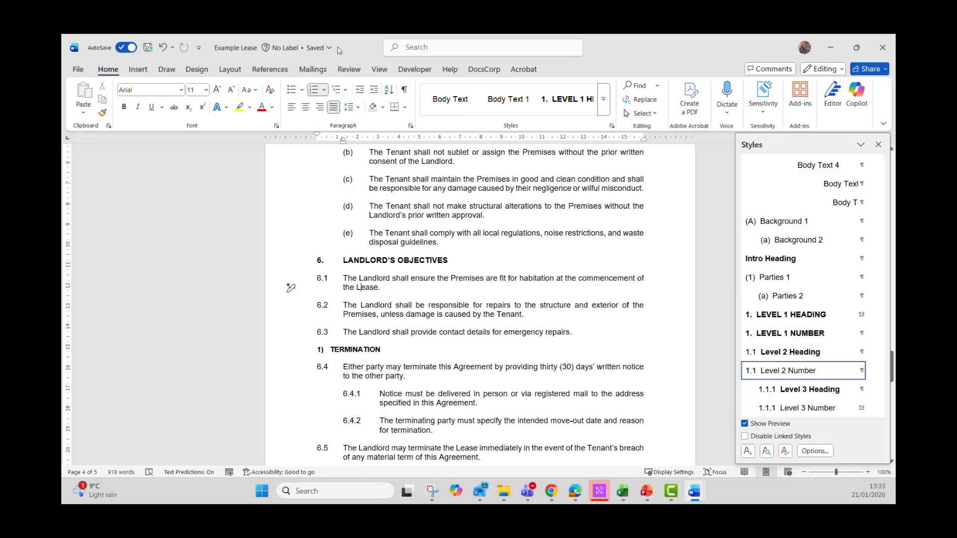
left_click(463, 260)
left_click(393, 279)
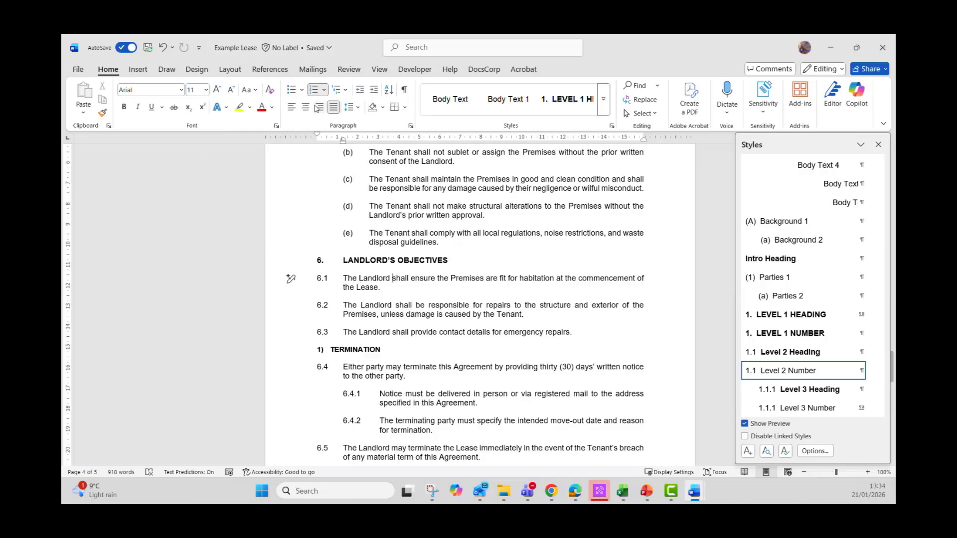
left_click(348, 95)
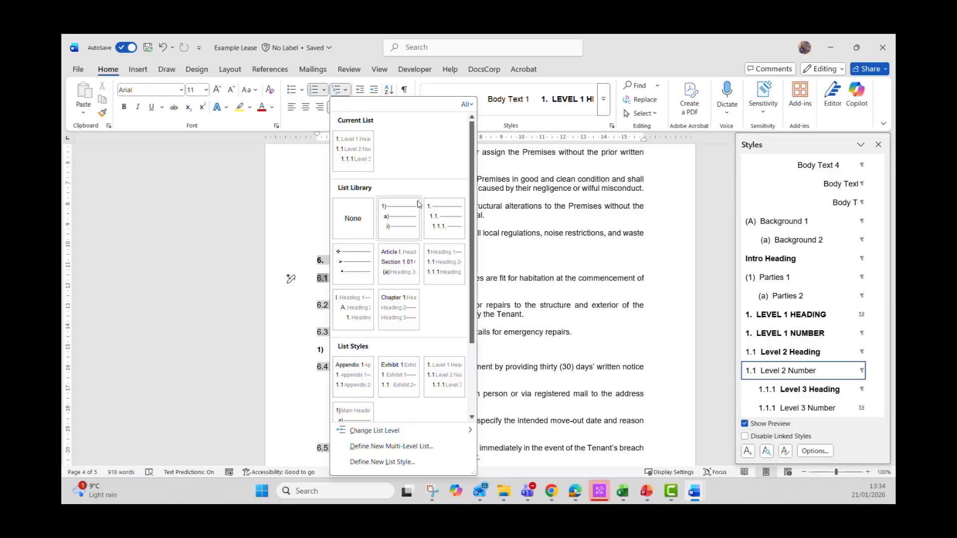
scroll(472, 269, "down", 3)
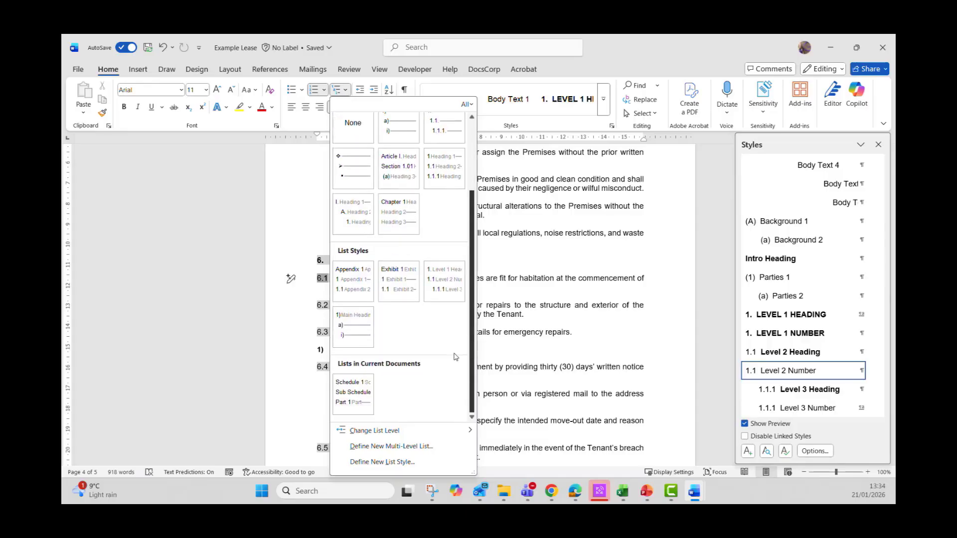
mouse_move(405, 219)
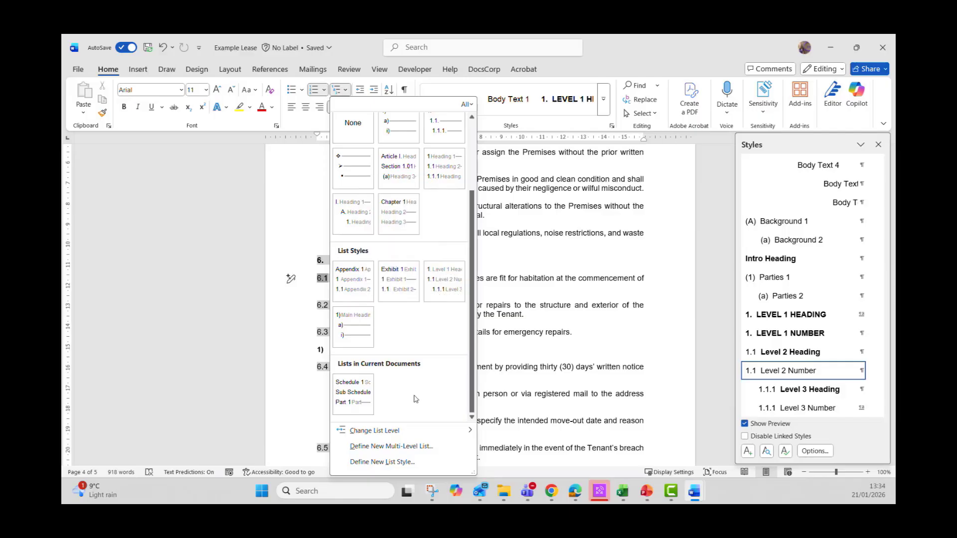
left_click(369, 260)
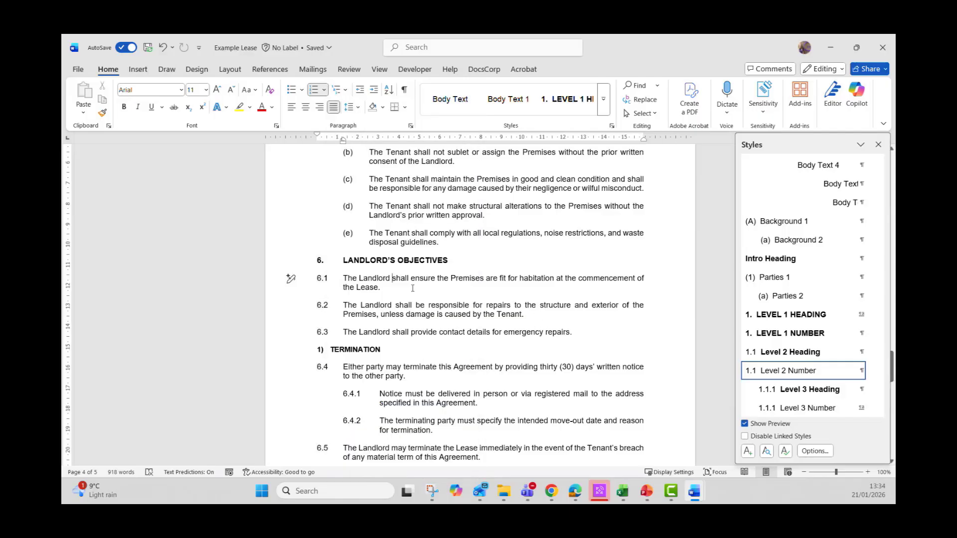
Step: From the LANDLORD'S OBJECTIVES heading, preview the levels and options of the list style that starts with Level 1 Heading and Level 2 Number
left_click(339, 89)
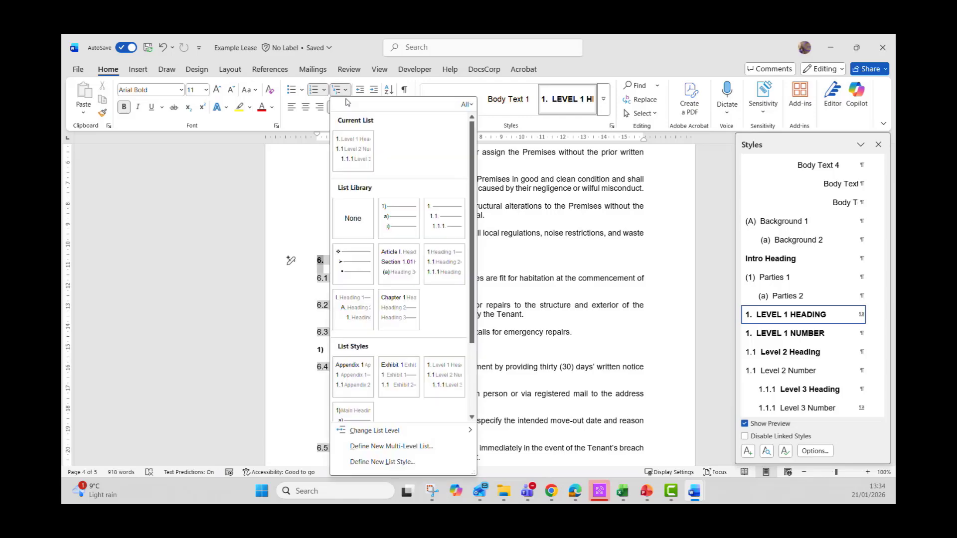
left_click_drag(470, 231, 470, 300)
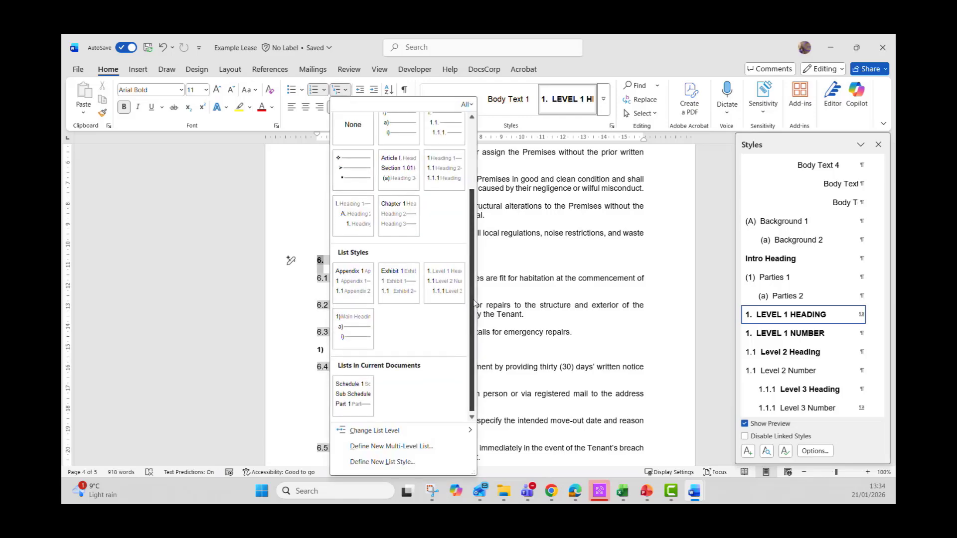
right_click(446, 294)
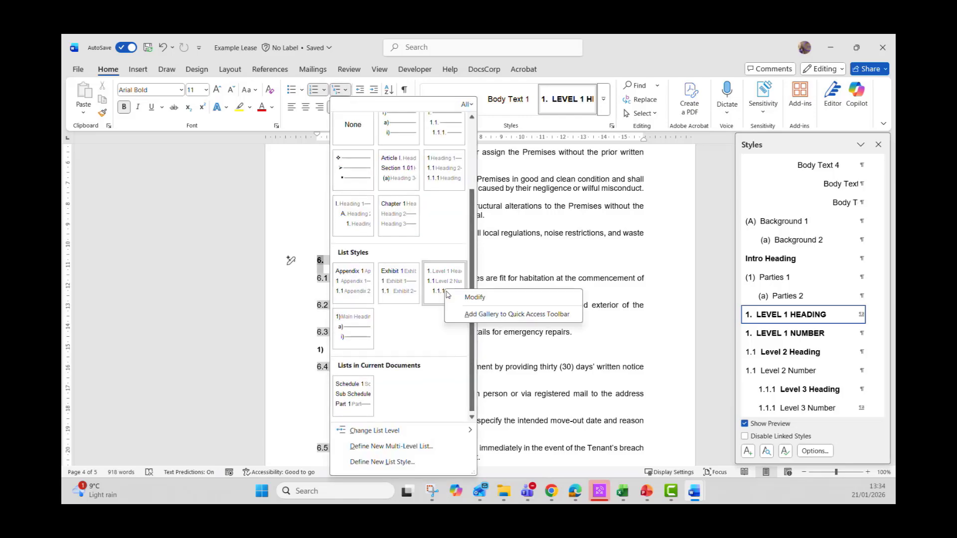
left_click(425, 332)
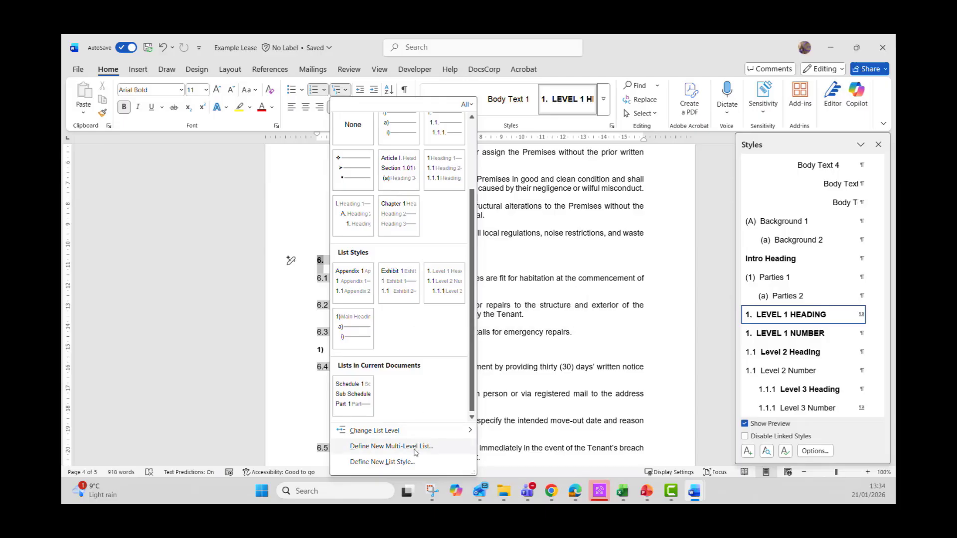
mouse_move(457, 283)
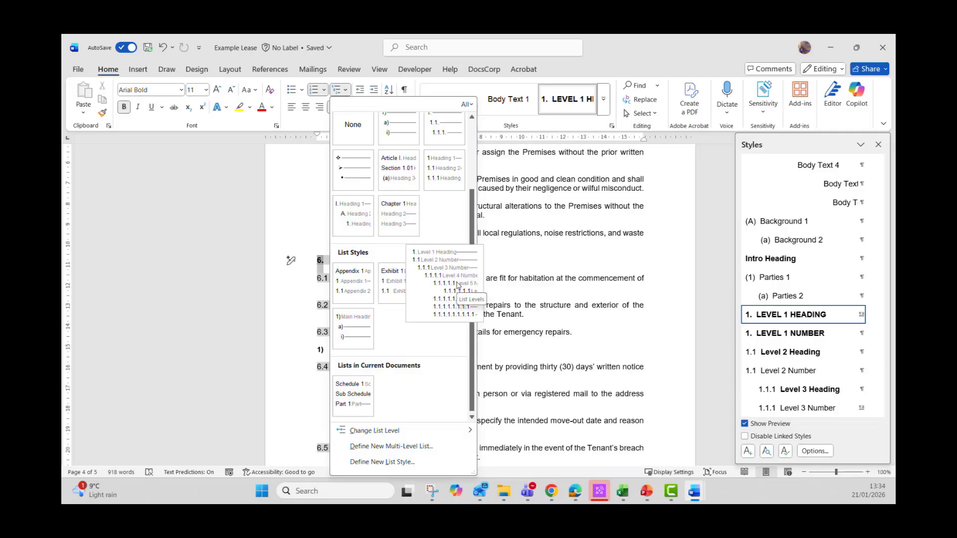
left_click(499, 305)
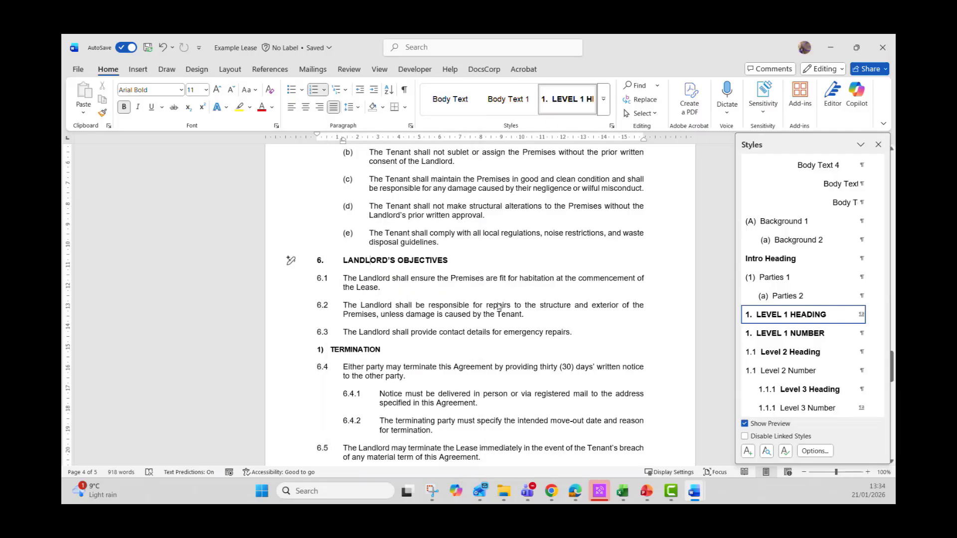
Step: From the INTERPRETATION heading, open the multilevel list definition and expand it to show all its options
scroll(449, 333, "up", 5)
scroll(449, 333, "up", 10)
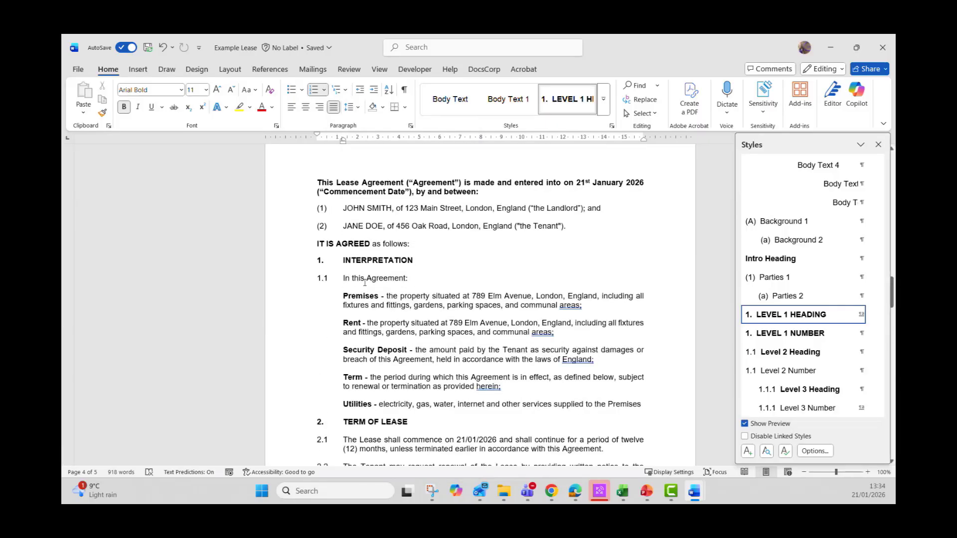
left_click(359, 261)
right_click(366, 260)
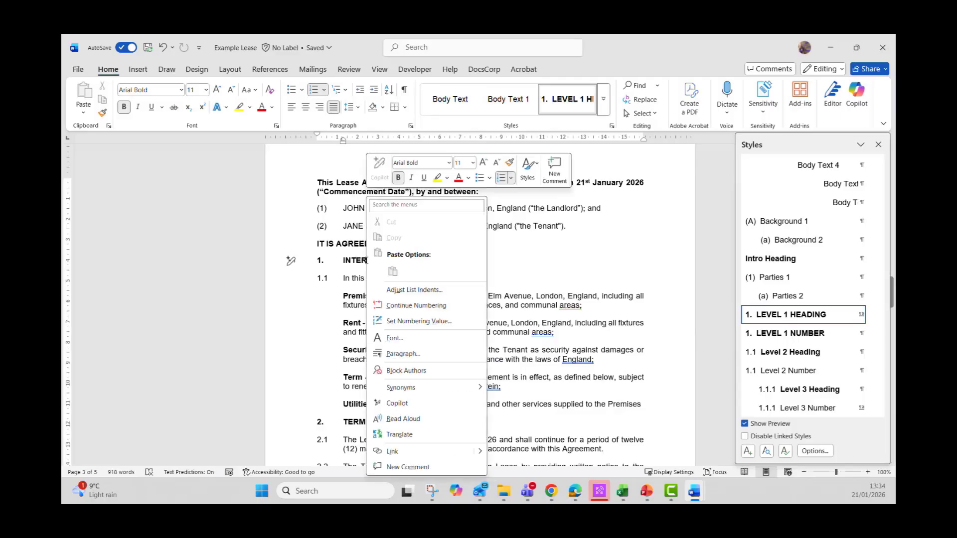
left_click(345, 90)
scroll(424, 284, "down", 3)
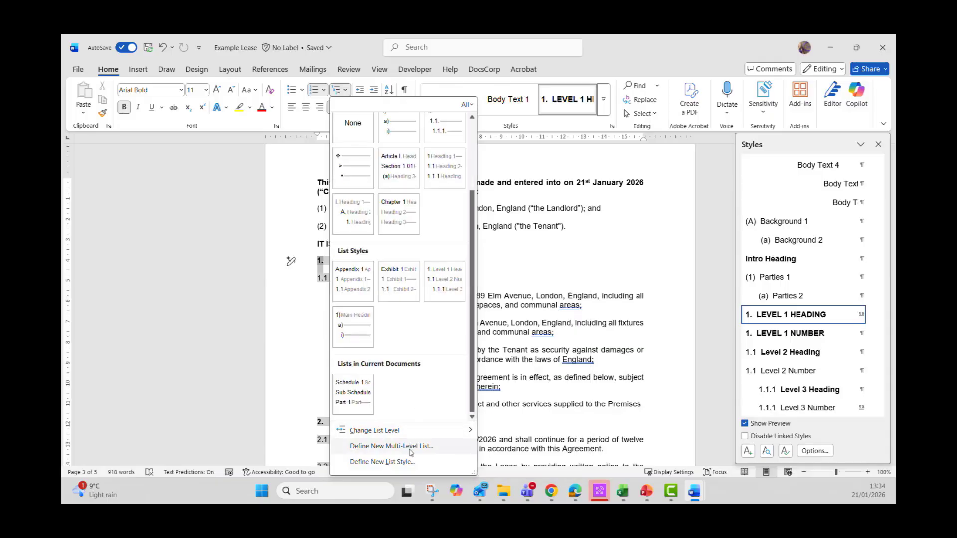
left_click(392, 447)
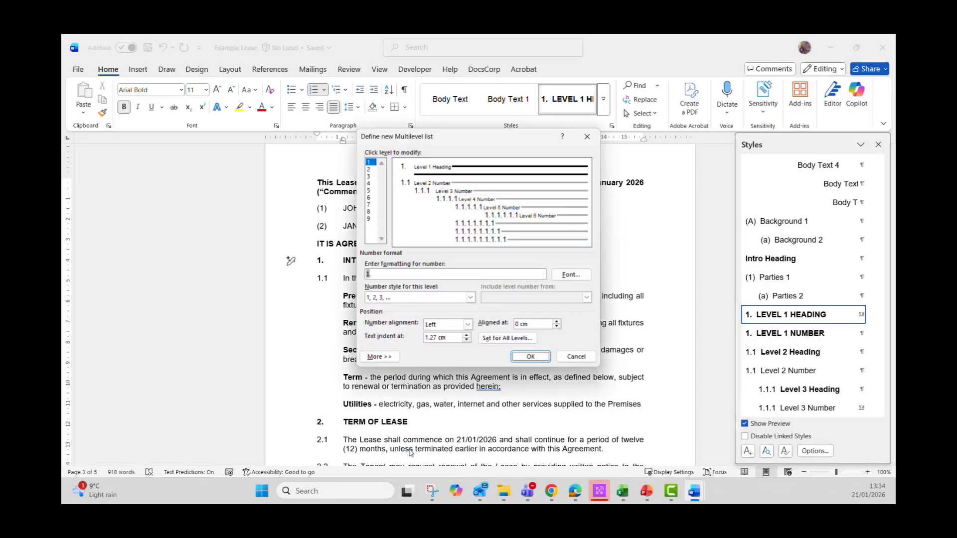
left_click_drag(410, 146, 295, 148)
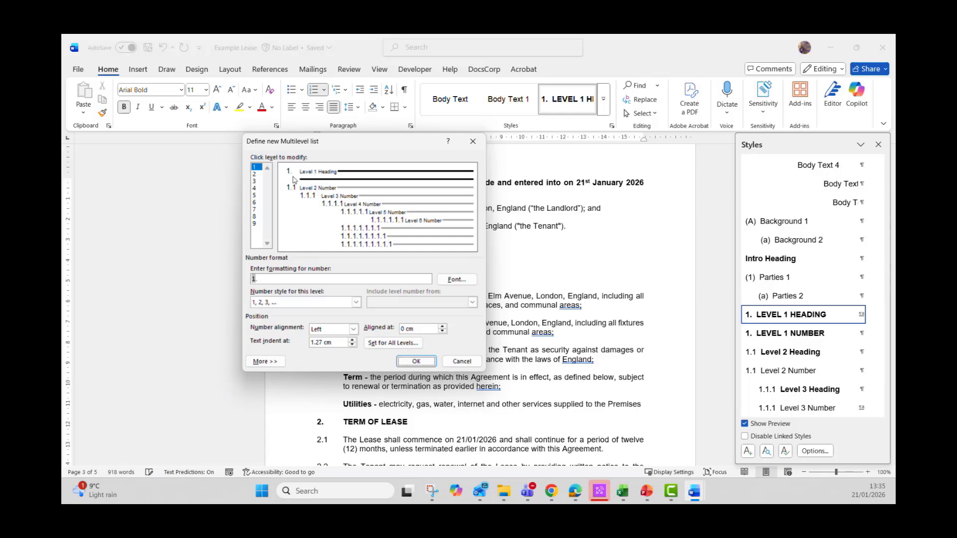
left_click(263, 361)
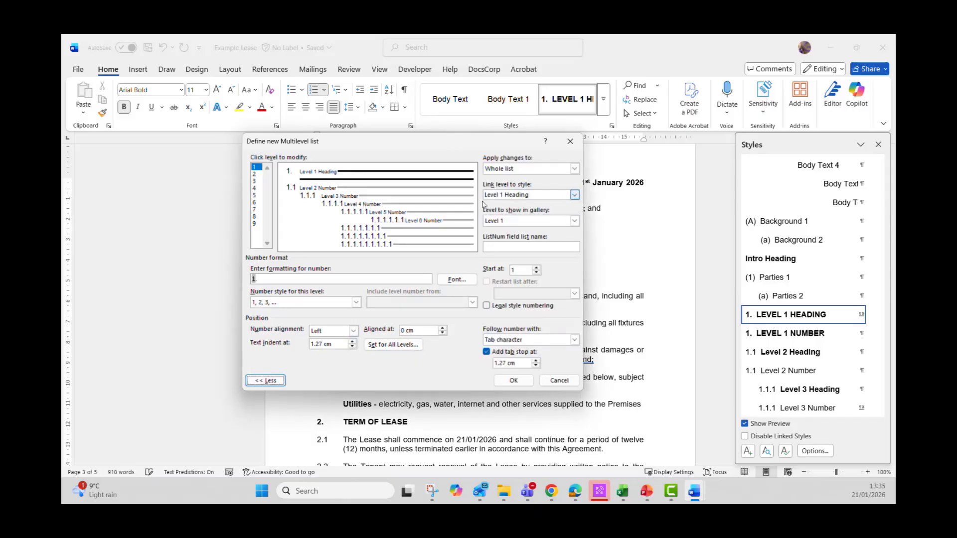
Step: Examine which style levels 2, 3 and 4 are linked to and which styles level 3 could be linked to
left_click(256, 174)
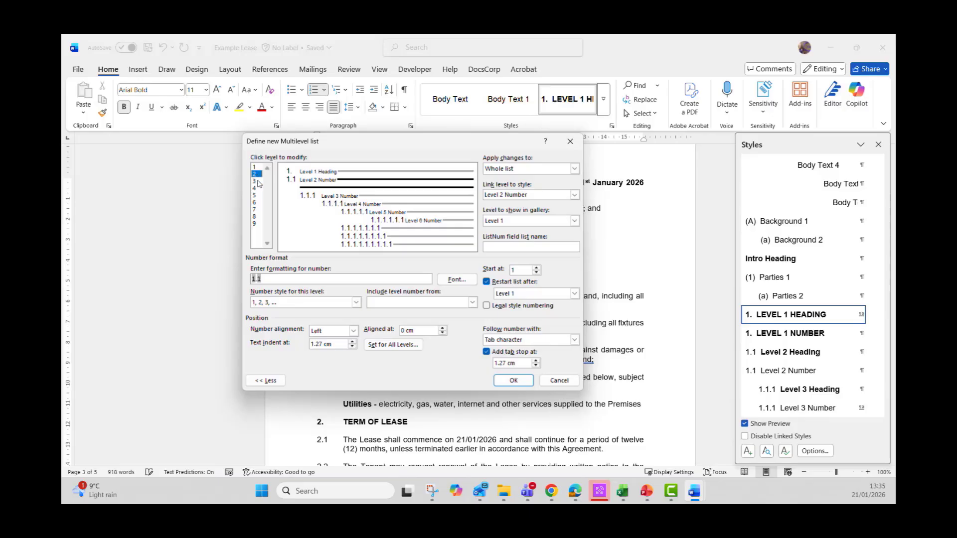
left_click(255, 181)
left_click(256, 188)
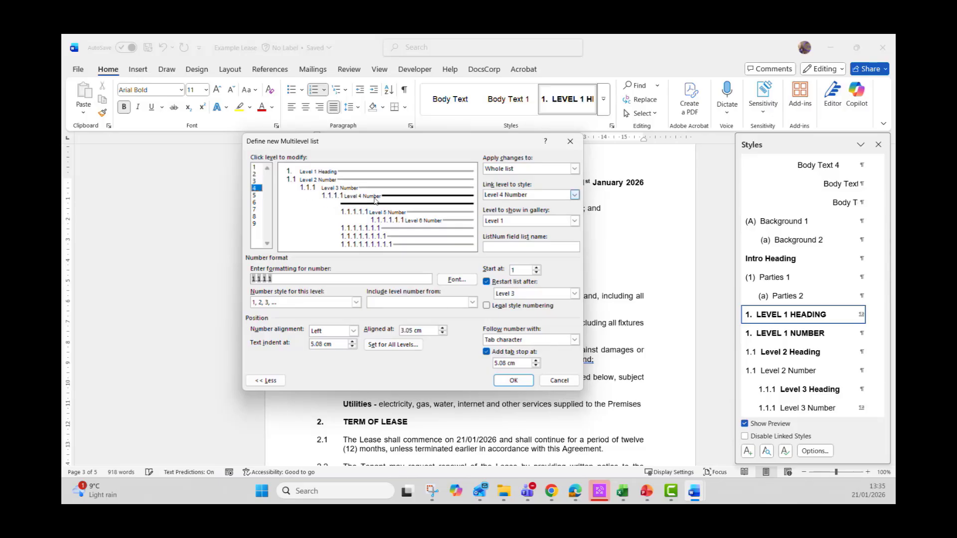
left_click(256, 182)
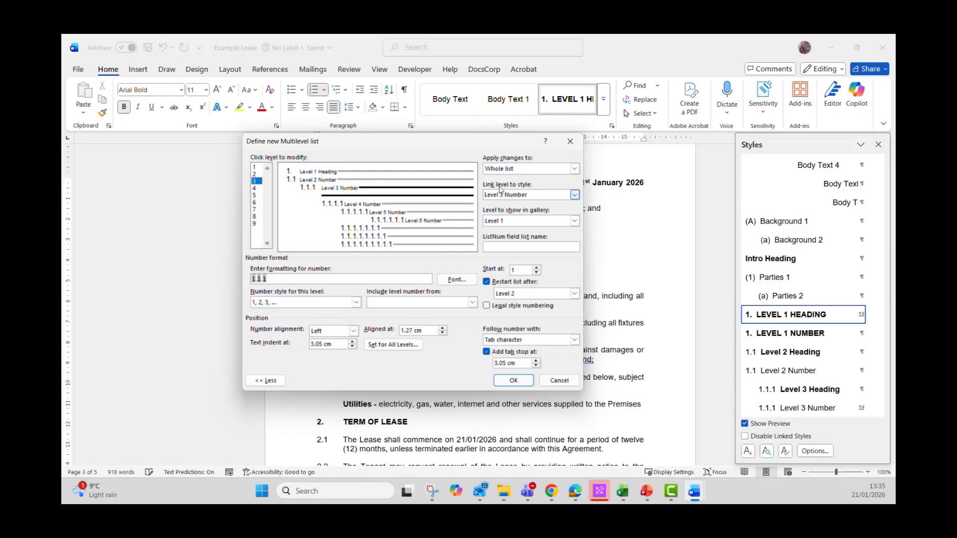
left_click(575, 196)
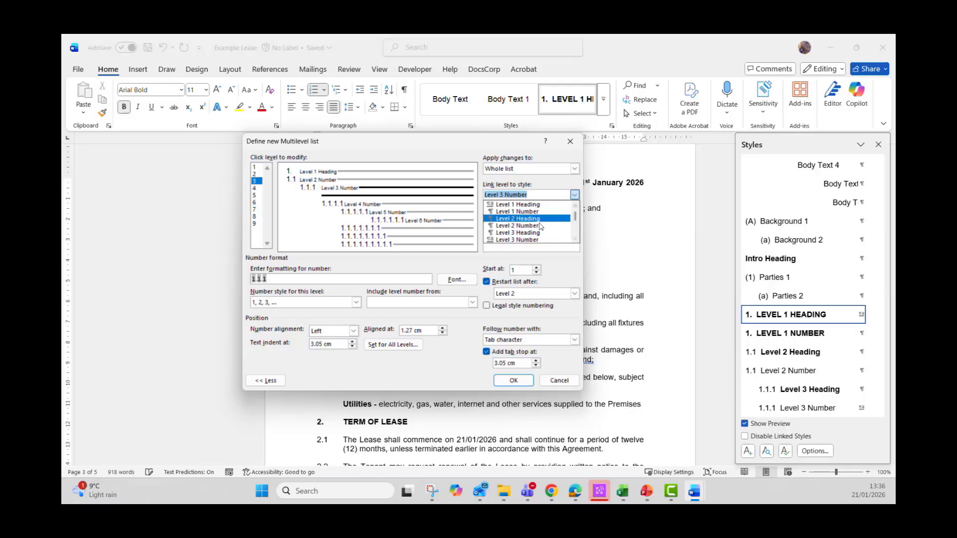
left_click(543, 188)
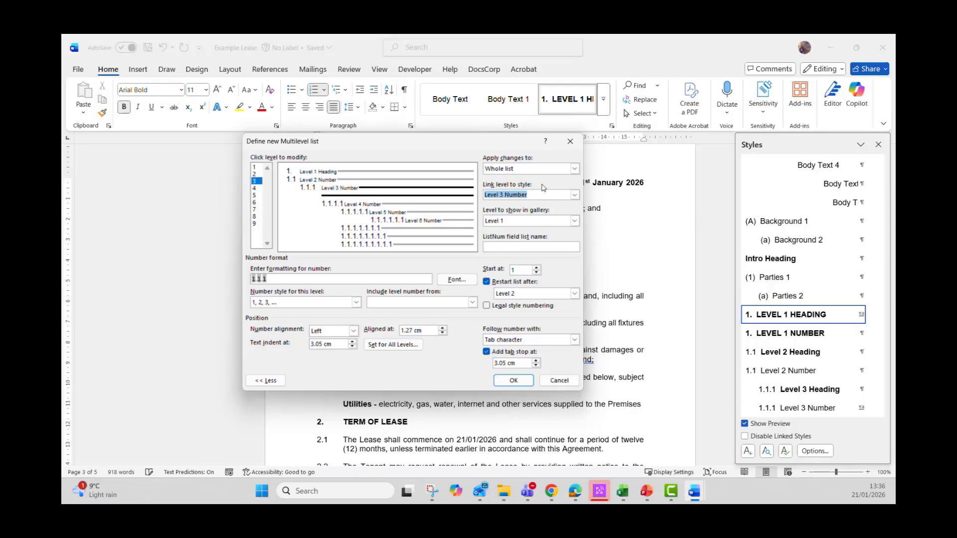
left_click(257, 188)
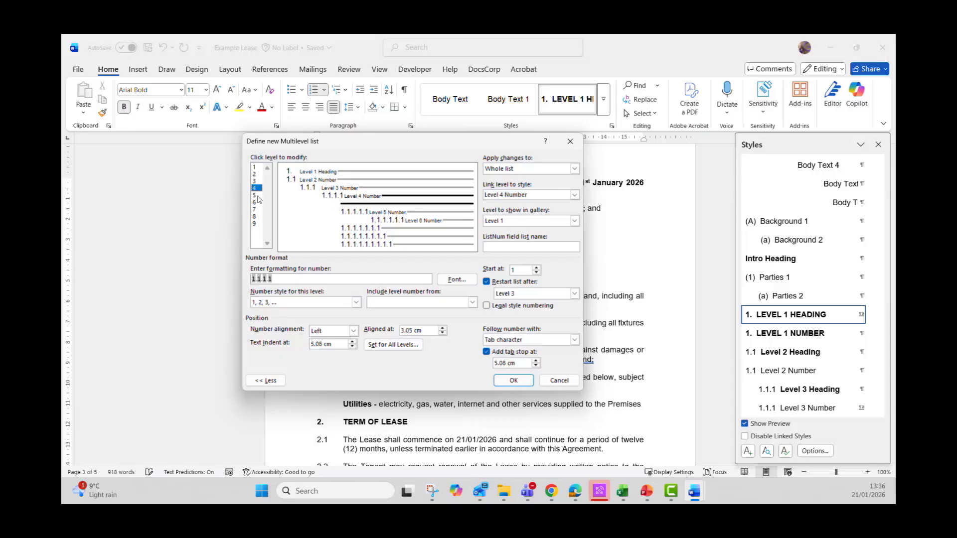
Step: Compare the number formats defined for levels 1 to 4 of the multilevel list
left_click(257, 169)
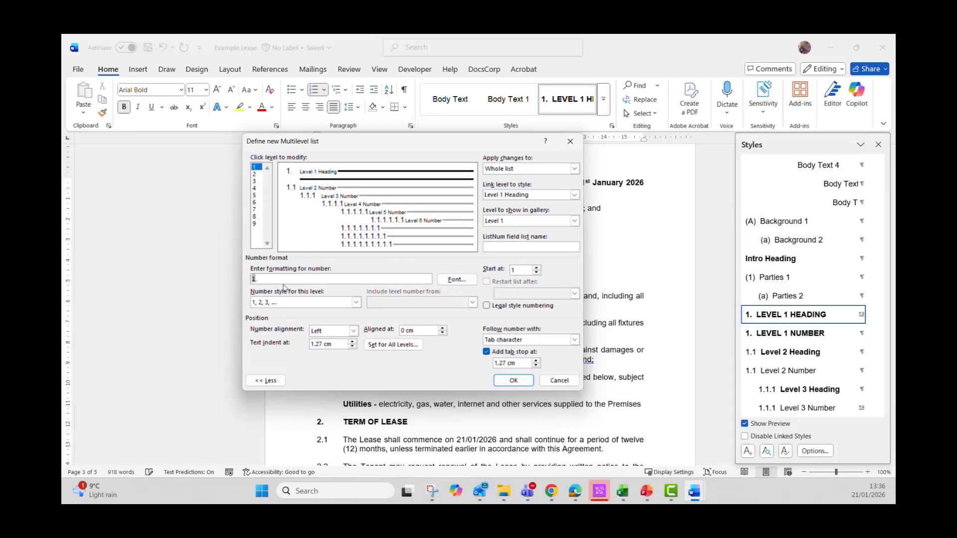
left_click(264, 279)
left_click(255, 175)
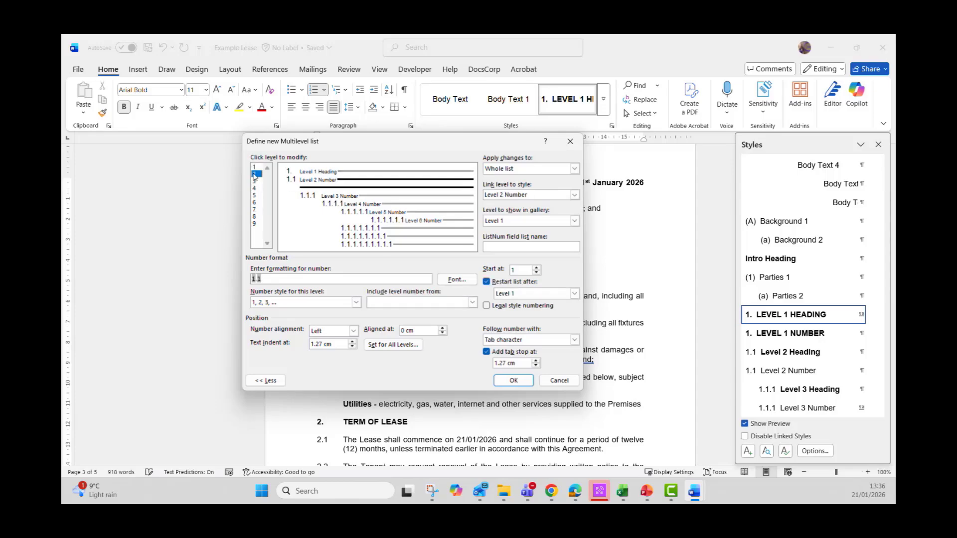
left_click(256, 182)
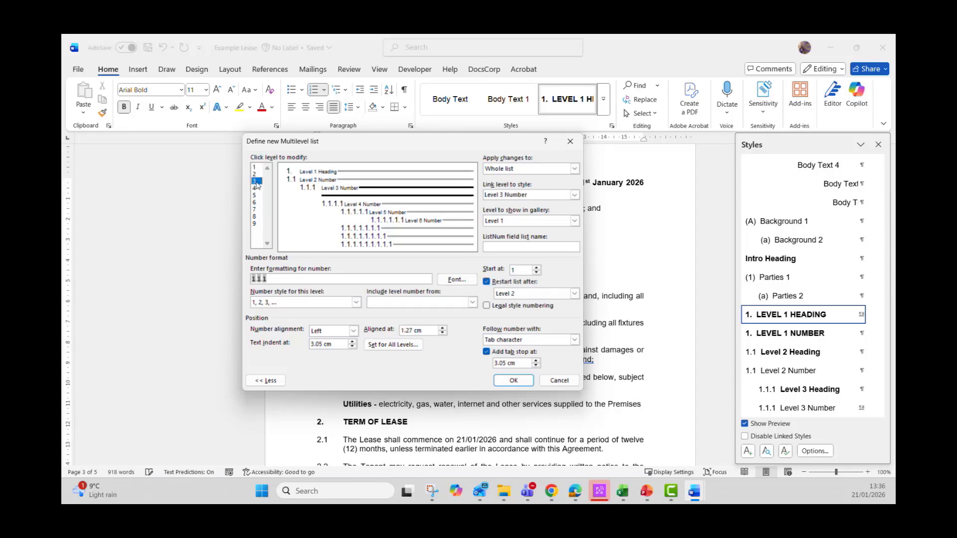
left_click(256, 189)
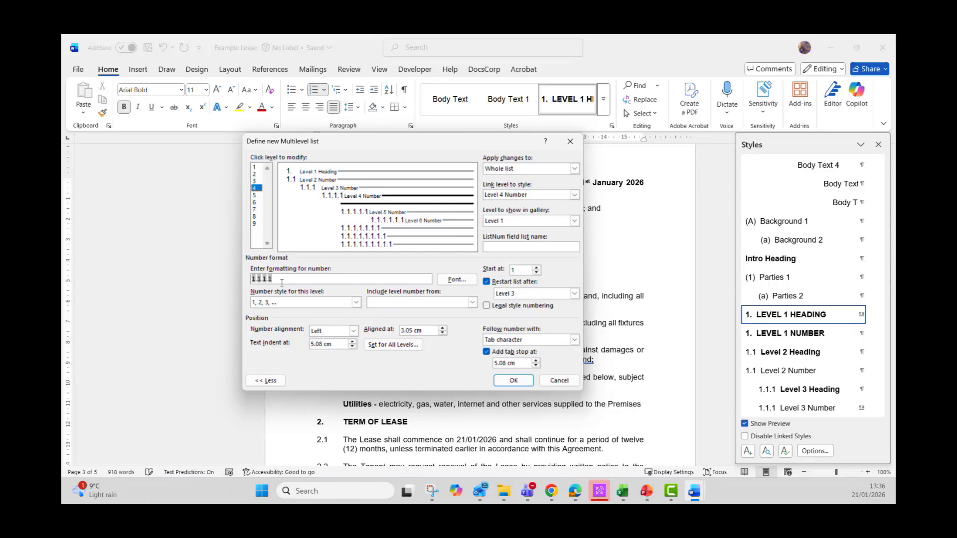
Step: For level 3, view the level numbers that can be included, try a closing bracket after the number format and remove it
left_click(256, 182)
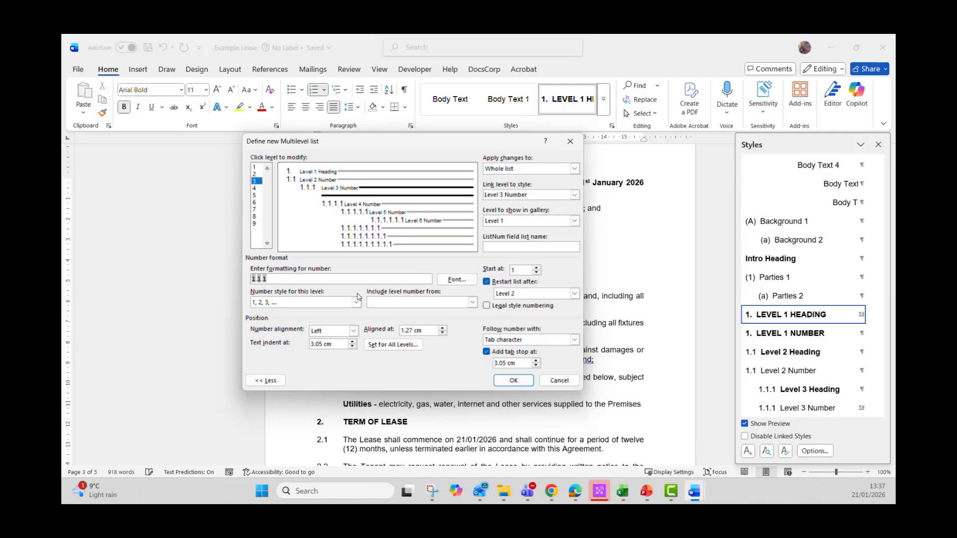
left_click(472, 302)
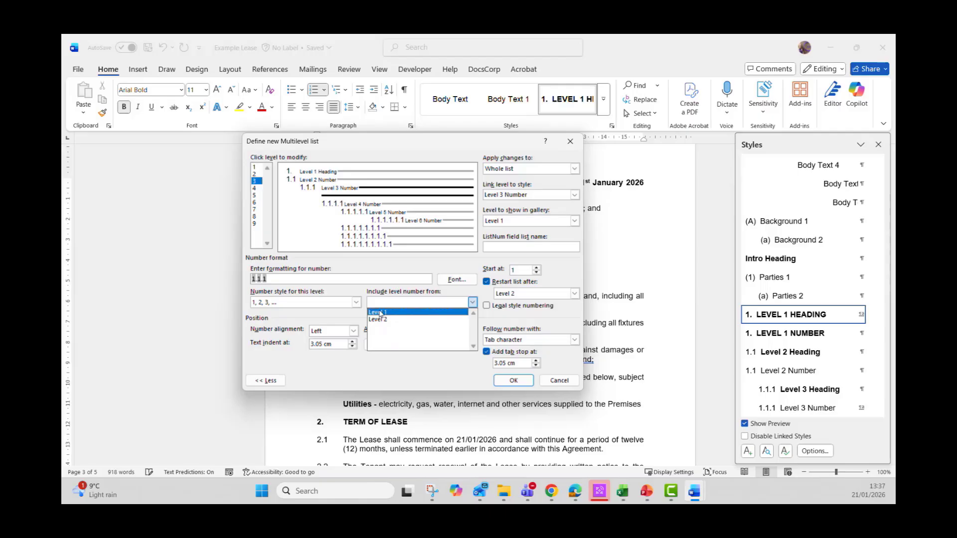
left_click(341, 290)
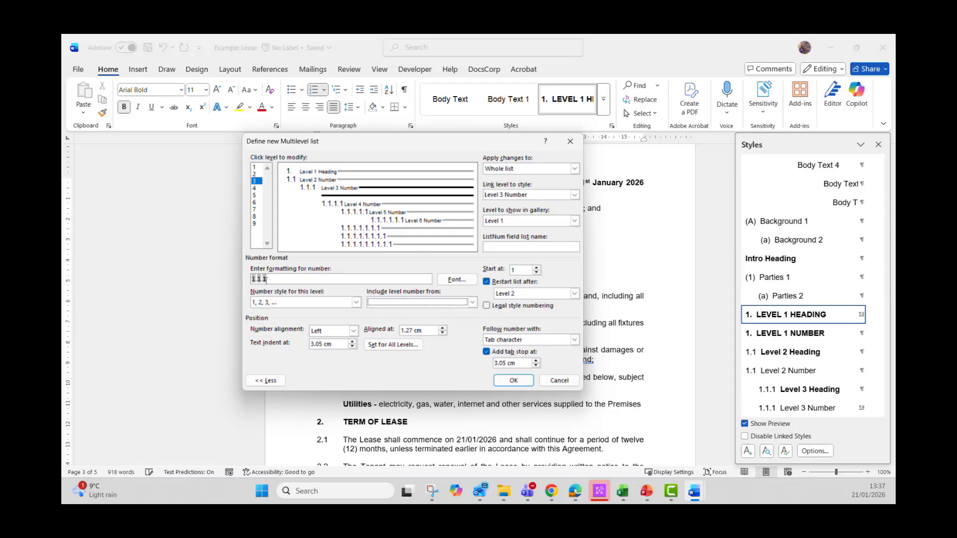
left_click(268, 279)
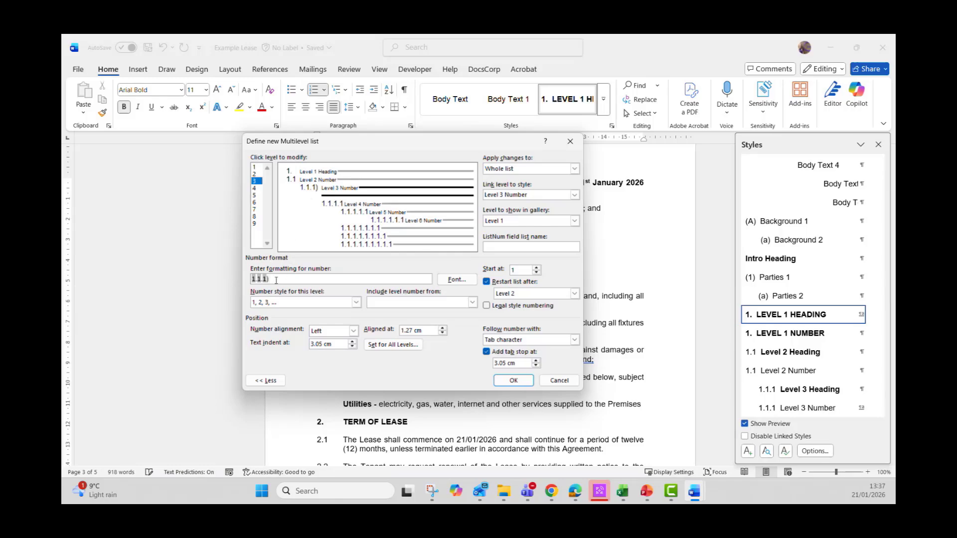
key("BackSpace")
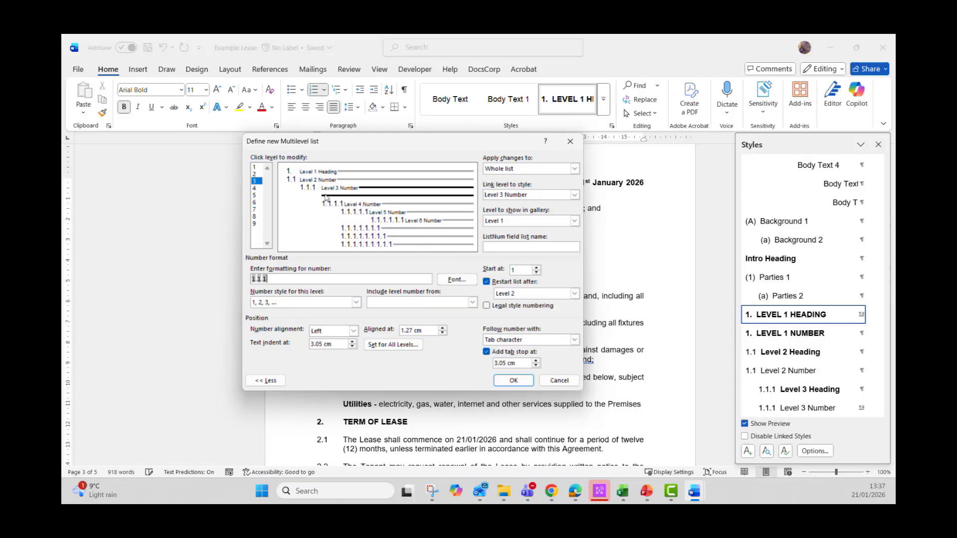
Step: Try a level 3 text indent of 3.3 cm and discard the changes to the multilevel list
left_click(352, 342)
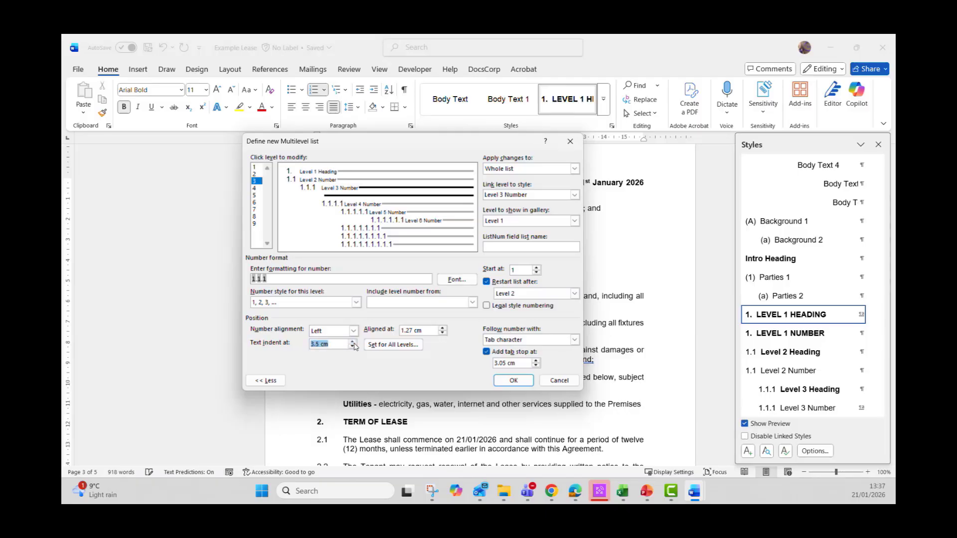
left_click(353, 342)
left_click(353, 347)
left_click(353, 348)
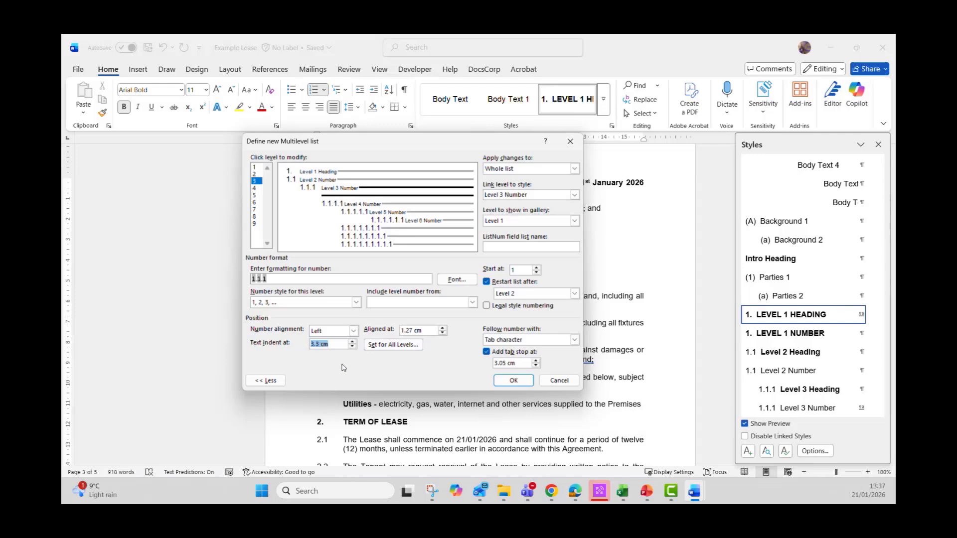
left_click(561, 381)
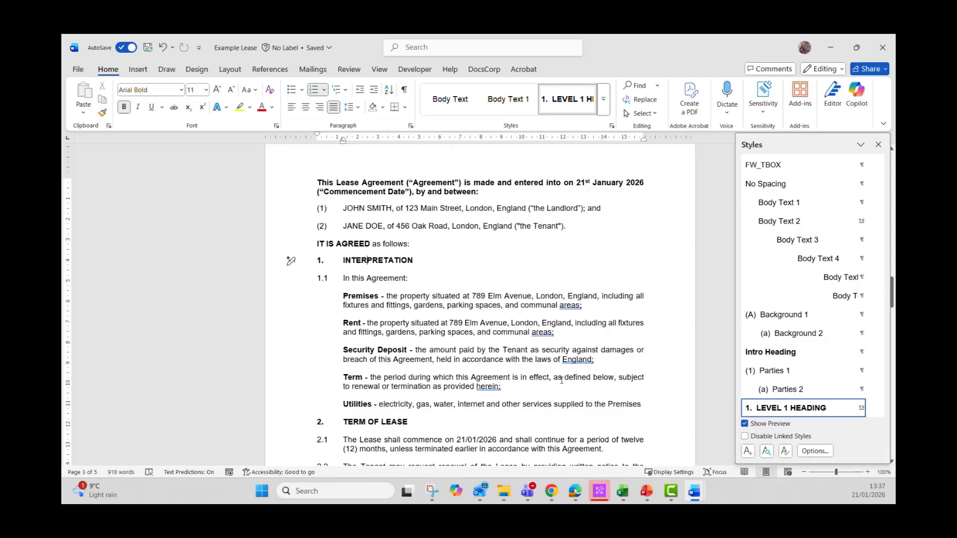
Step: Compare the multilevel list gallery with the simple numbering library for the Premises definition
left_click(534, 306)
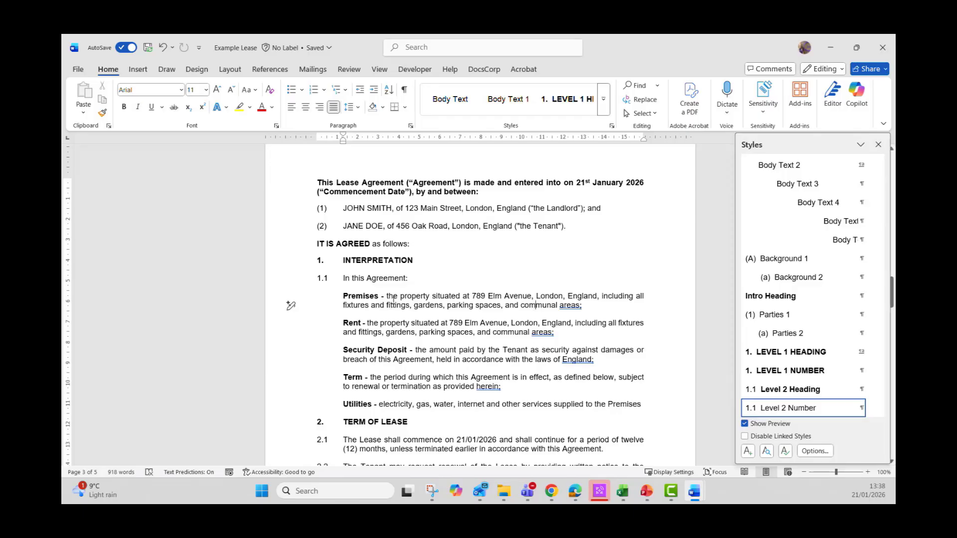
left_click(344, 91)
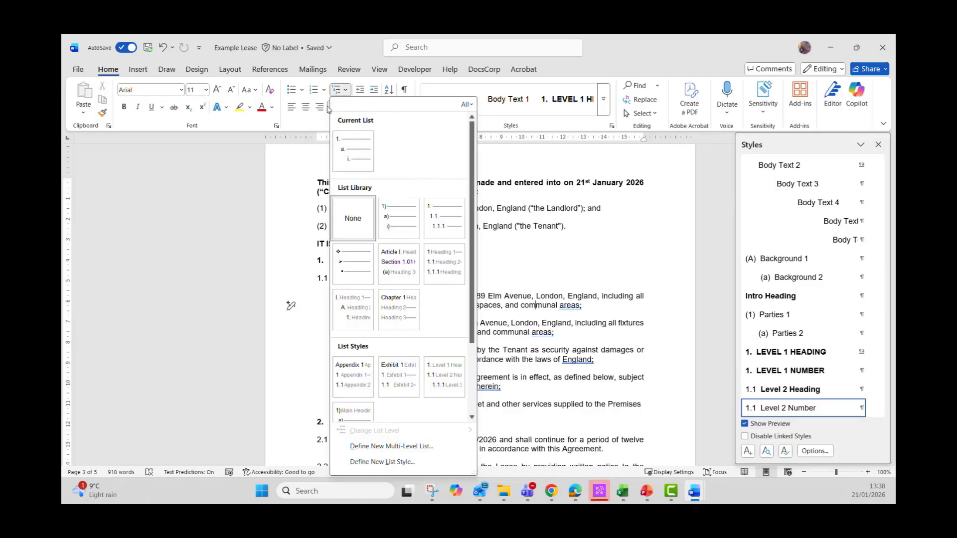
left_click(325, 90)
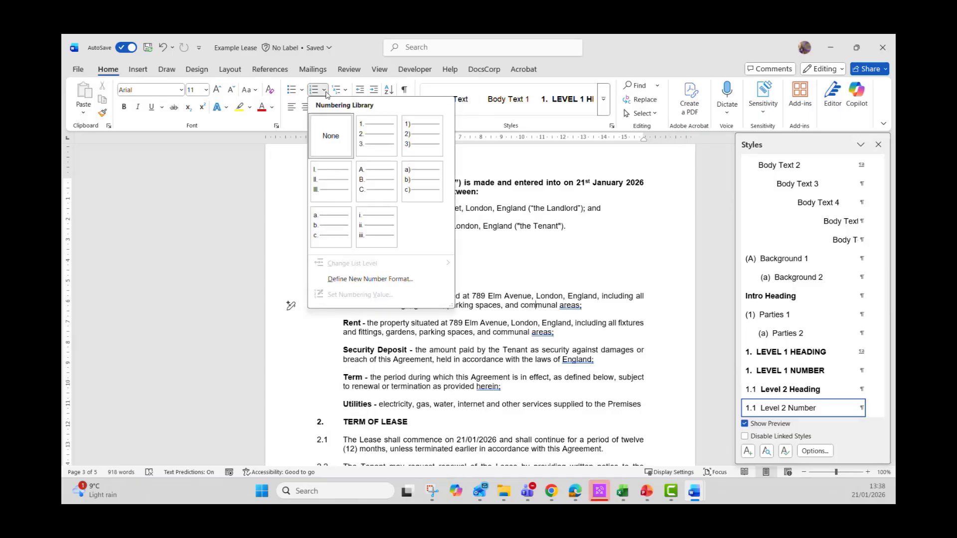
left_click(530, 242)
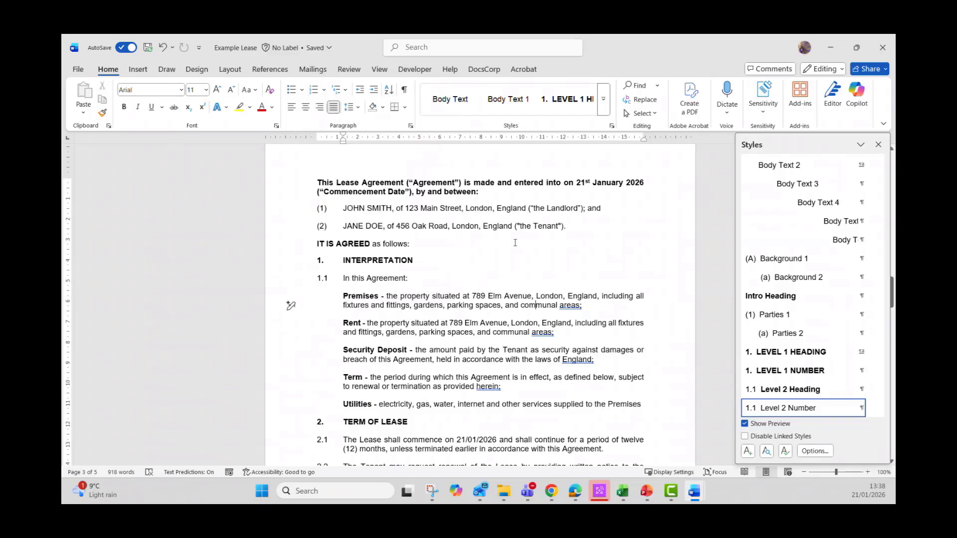
Step: Check the Level 2 Heading style's description and review the clause numbering from TERM OF LEASE through to MISCELLANEOUS
scroll(498, 246, "down", 3)
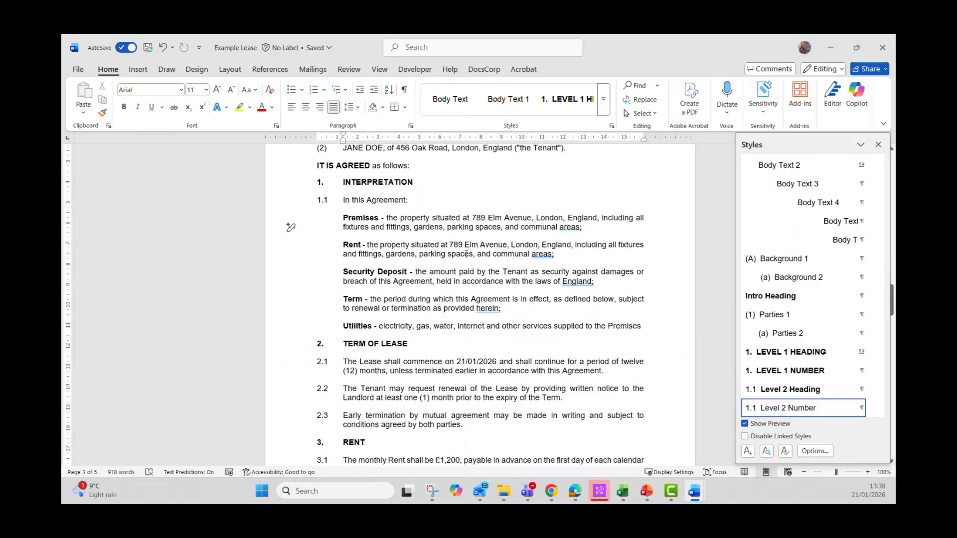
scroll(466, 254, "down", 2)
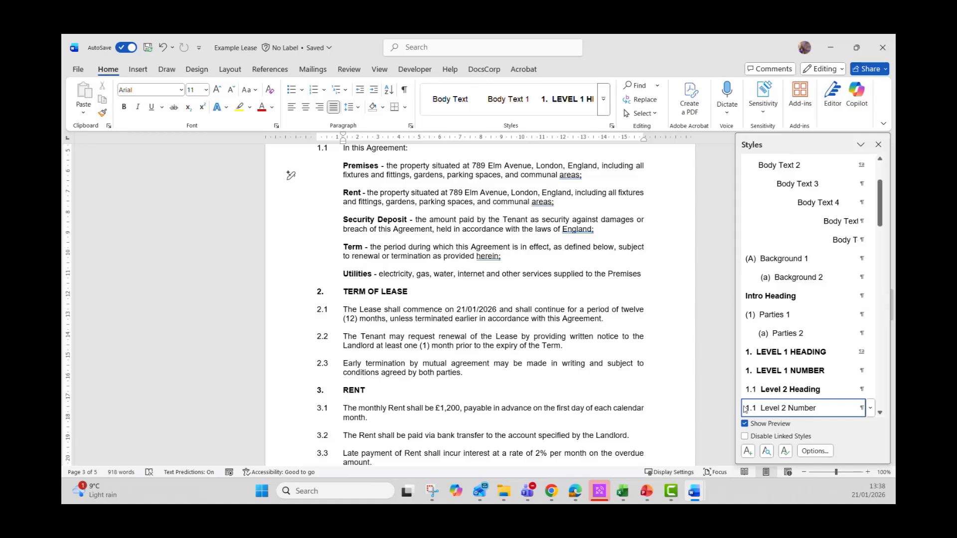
mouse_move(745, 410)
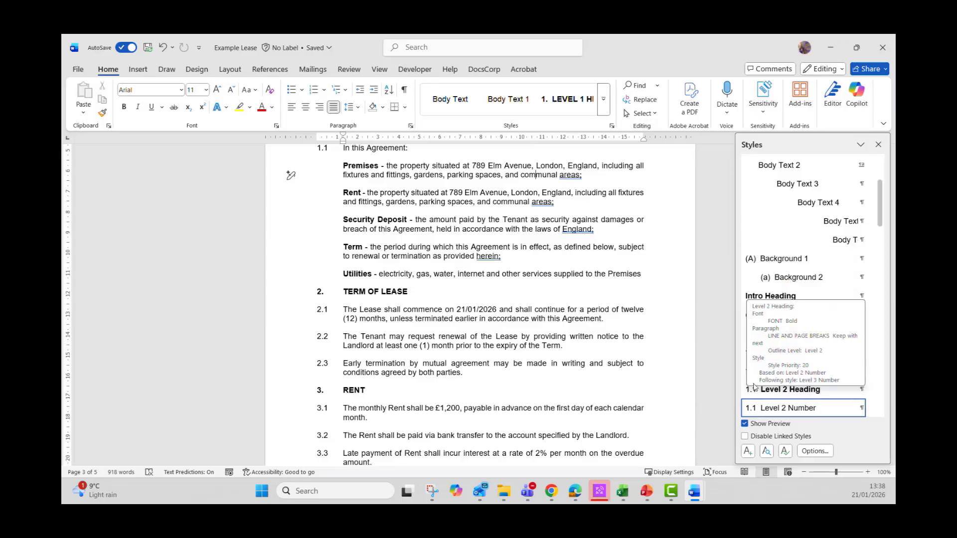
scroll(537, 245, "down", 2)
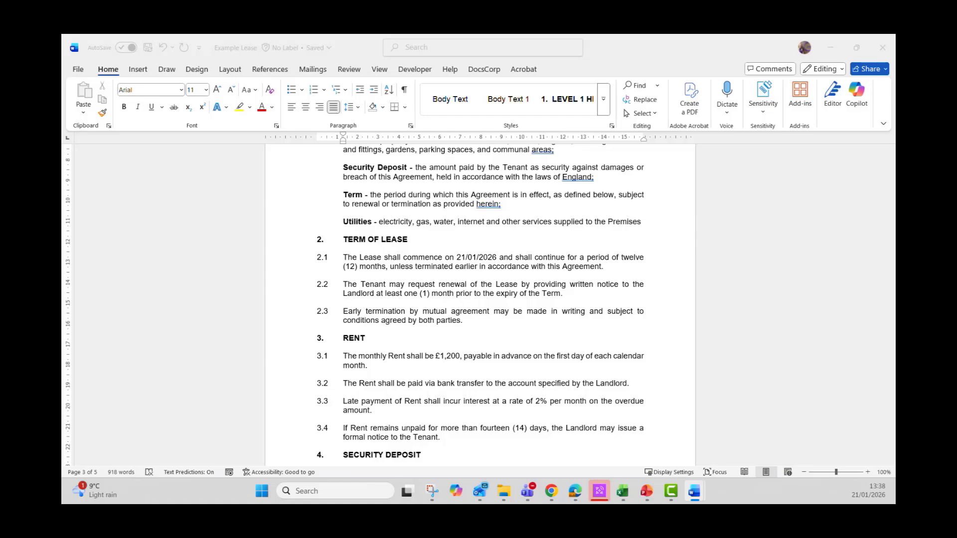
left_click(599, 307)
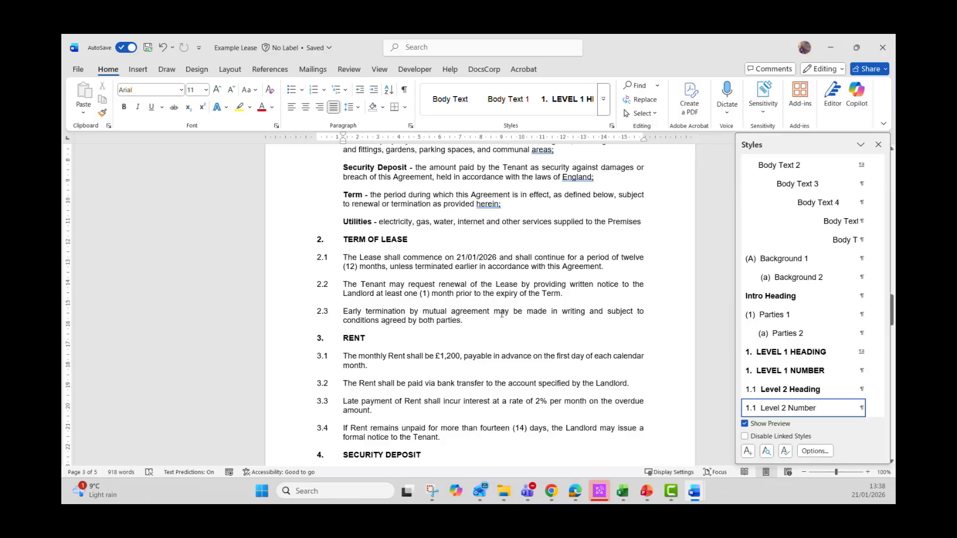
scroll(488, 303, "down", 1)
scroll(488, 302, "down", 15)
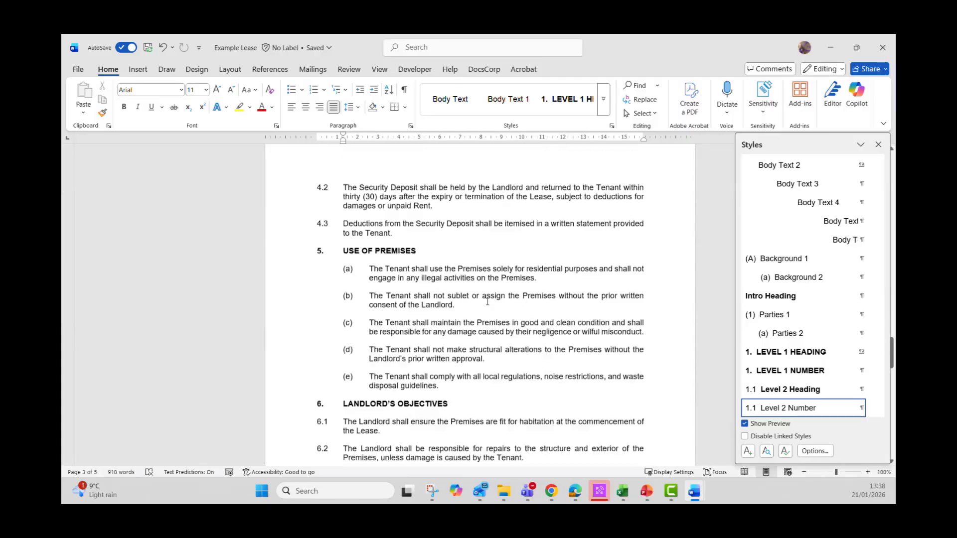
scroll(488, 302, "down", 5)
scroll(487, 301, "down", 15)
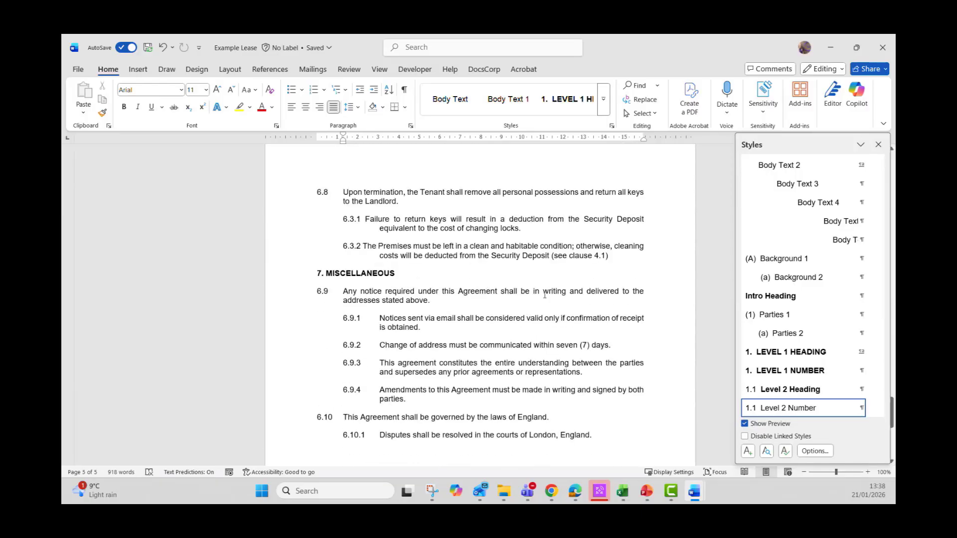
Step: Try 4.2 as the typed clause reference at the end of paragraph 6.3.2 and change it back to 4.1
left_click(605, 259)
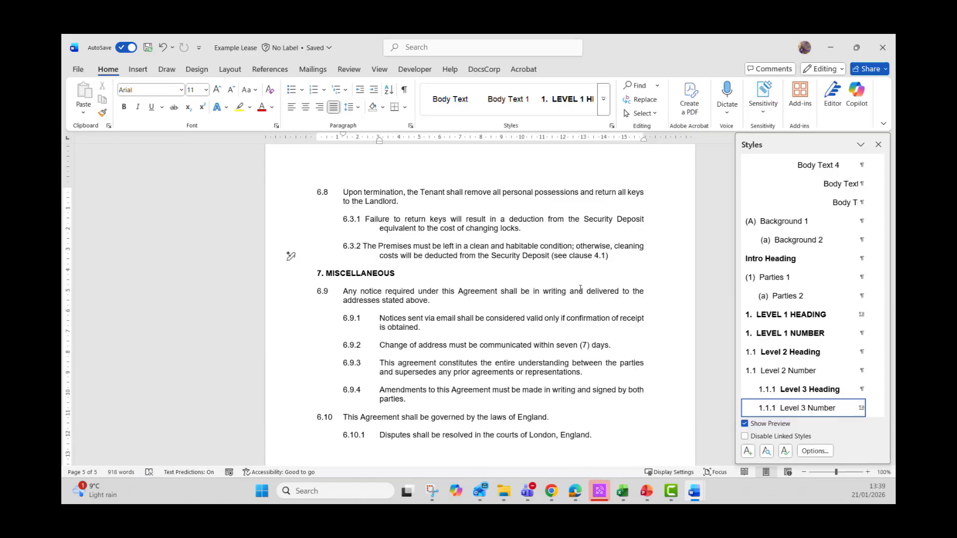
double_click(603, 256)
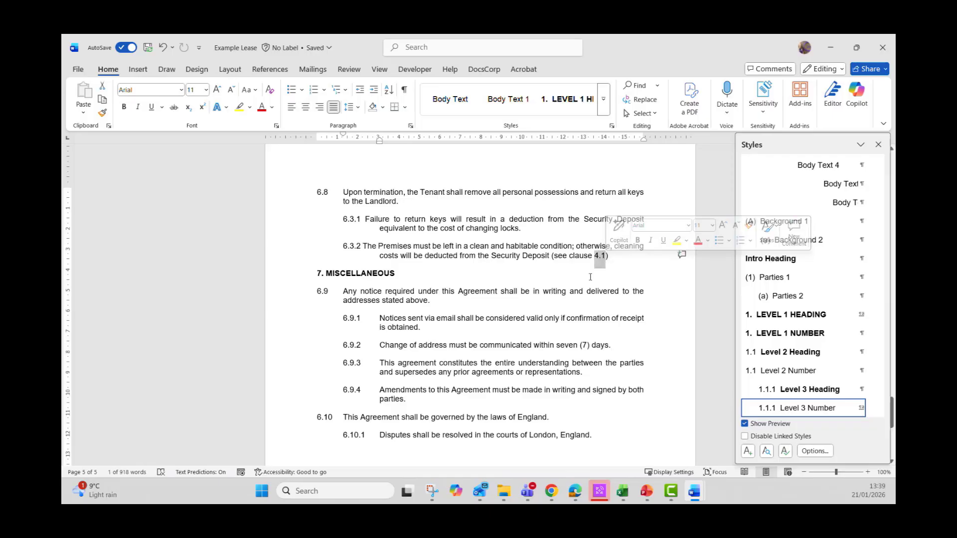
left_click(591, 266)
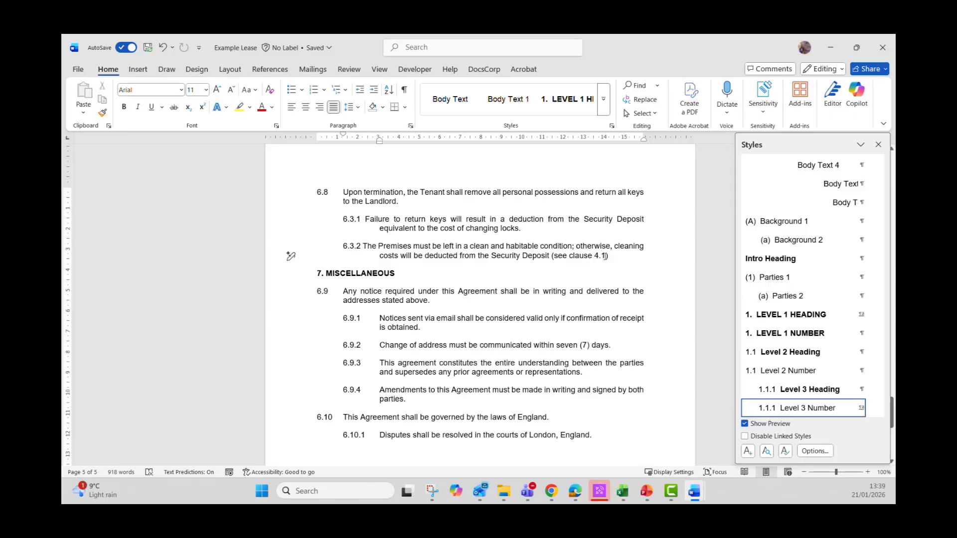
double_click(604, 255)
type("2")
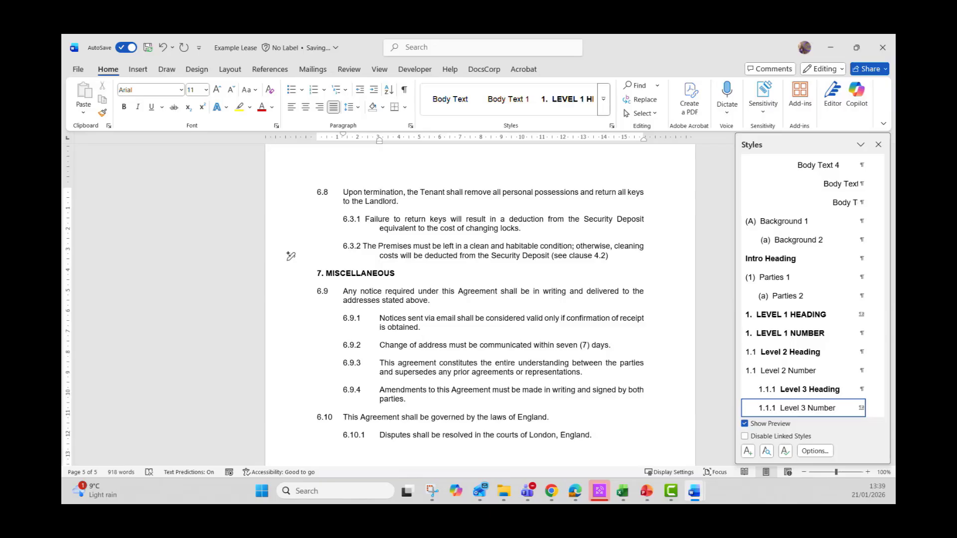
key("BackSpace")
type("1")
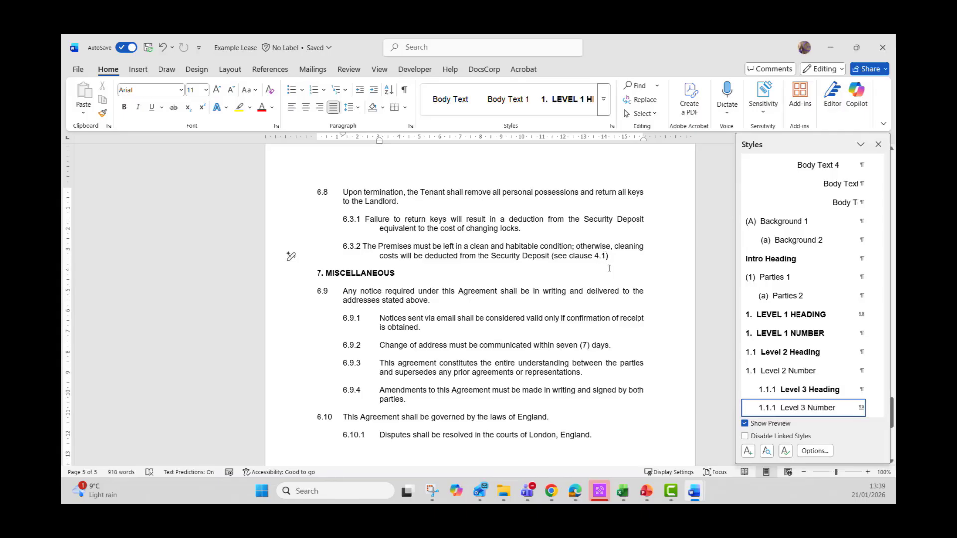
Step: Delete the typed clause number after "see clause" in paragraph 6.3.2 and start a cross-reference there
key("BackSpace")
key("BackSpace")
key("BackSpace")
left_click(272, 71)
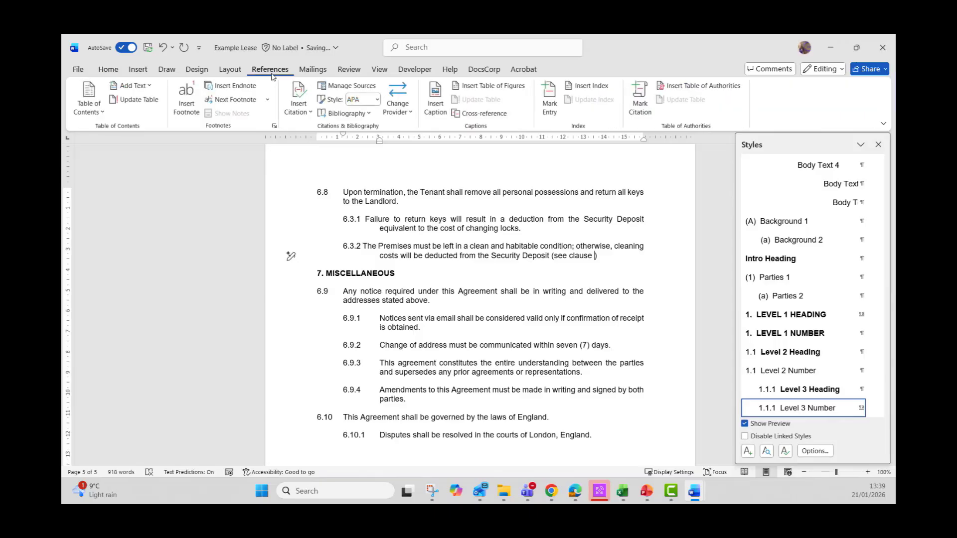
left_click(462, 117)
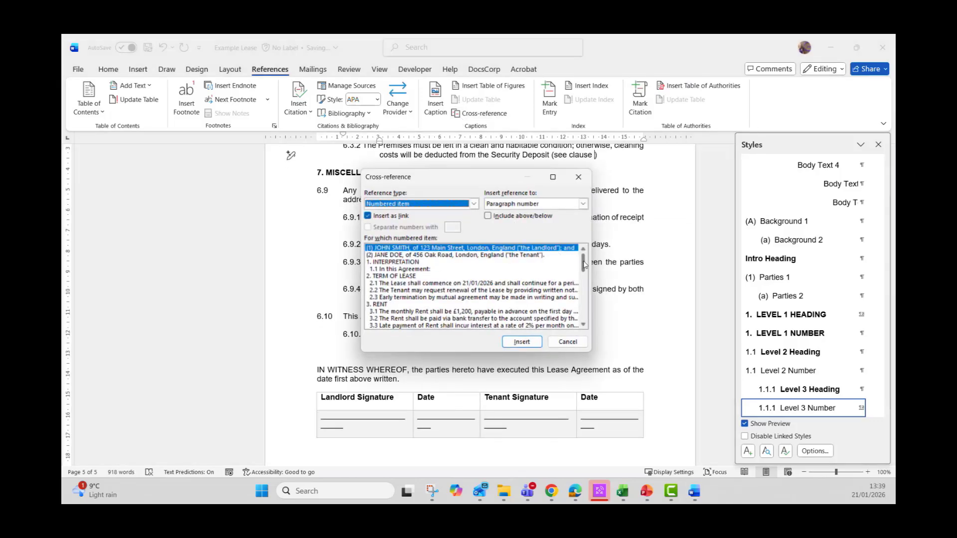
Step: Choose clause 4.2 as the numbered item, try Heading as the reference type and return to Numbered item
mouse_move(585, 265)
left_mouse_down()
mouse_move(583, 310)
mouse_move(579, 282)
left_mouse_up()
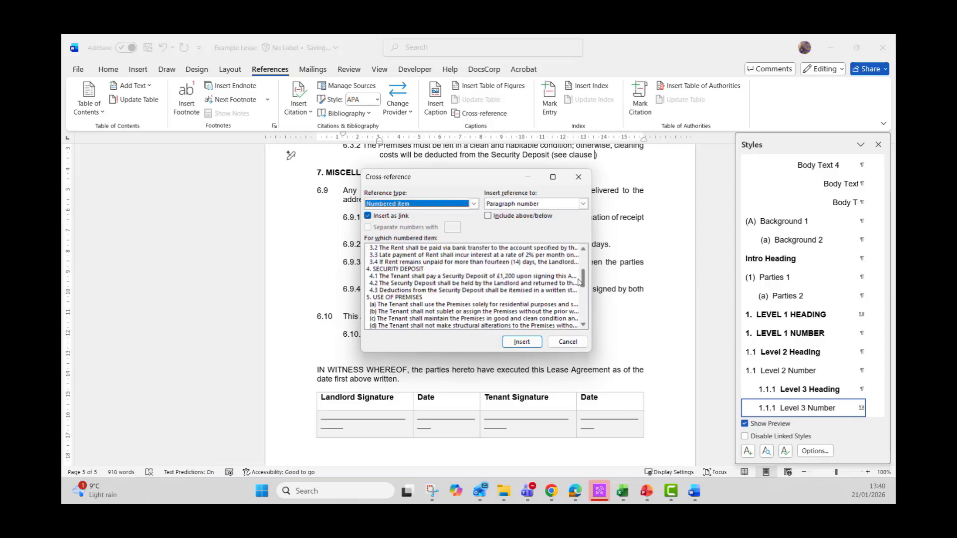
left_click(471, 285)
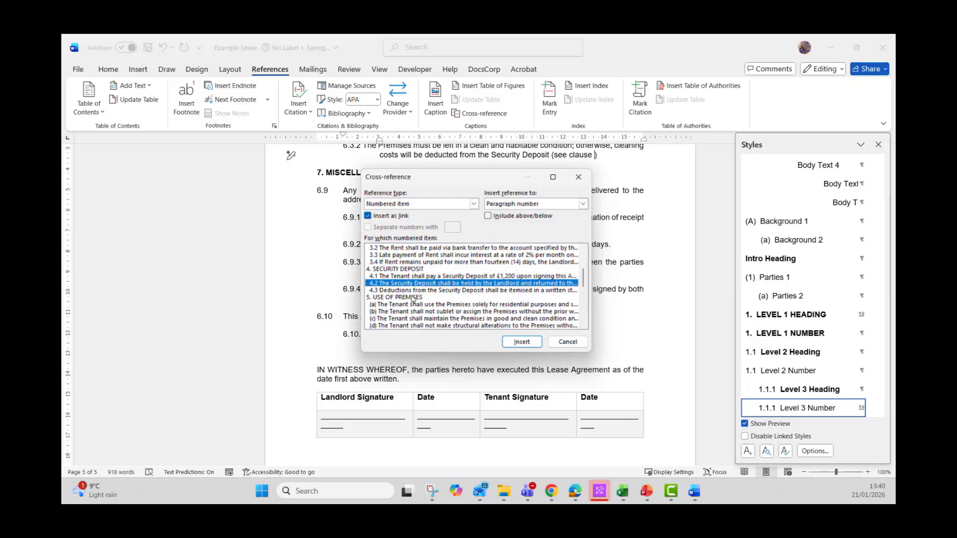
left_click(474, 203)
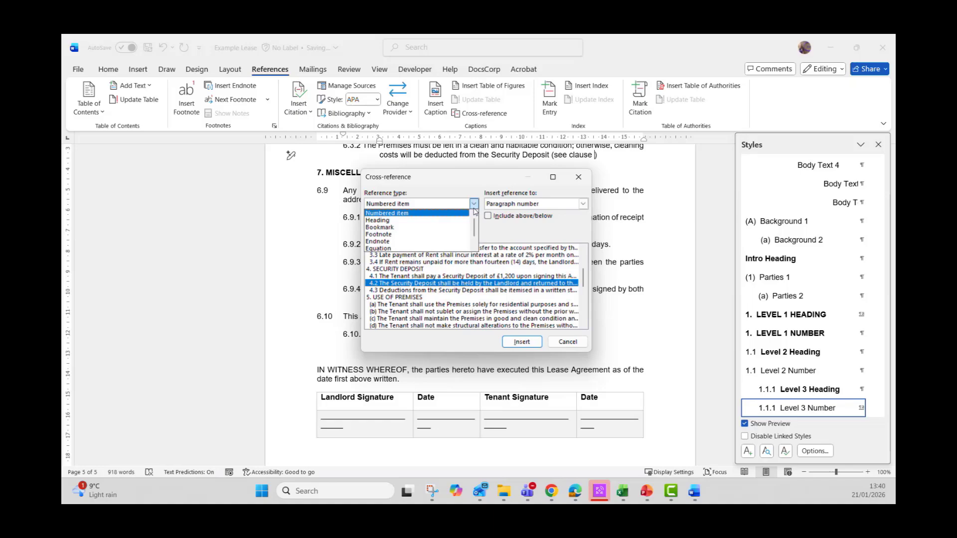
left_click(452, 224)
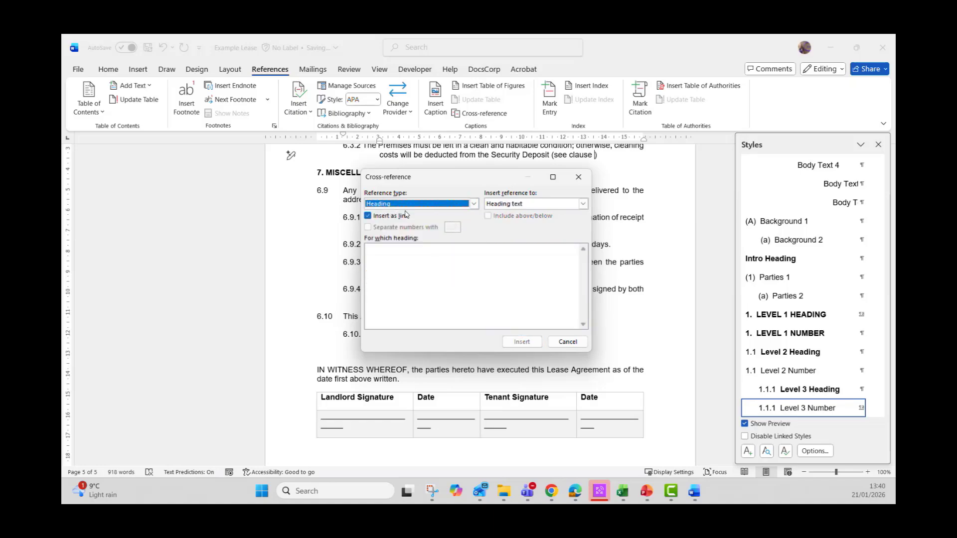
left_click(474, 204)
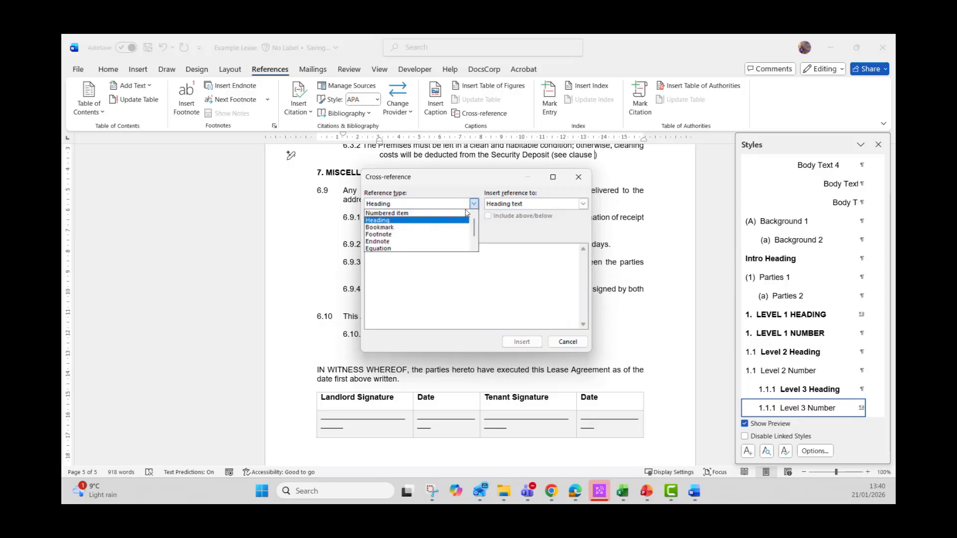
left_click(456, 213)
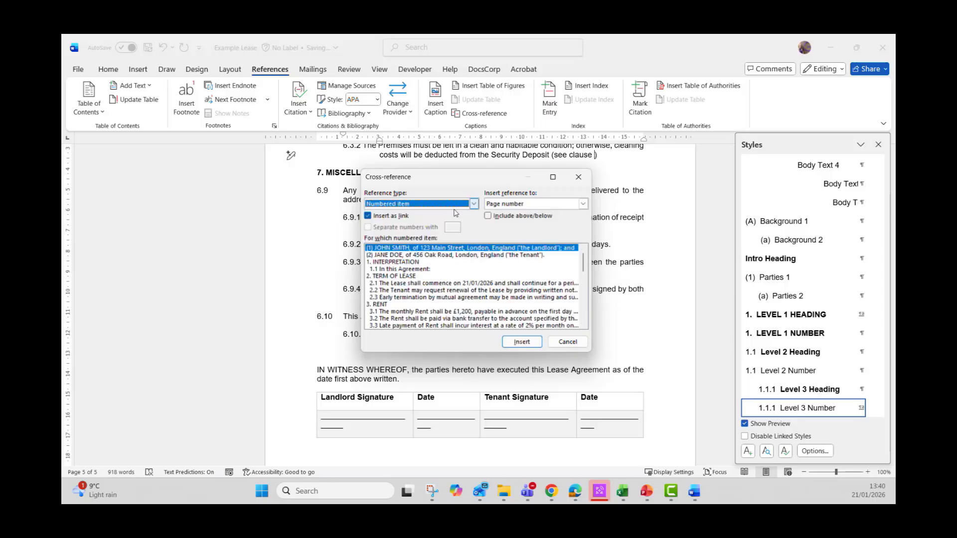
Step: Insert a linked cross-reference to numbered item 4.2, the Landlord's holding of the Security Deposit, using Paragraph number
left_click(513, 205)
left_click(517, 221)
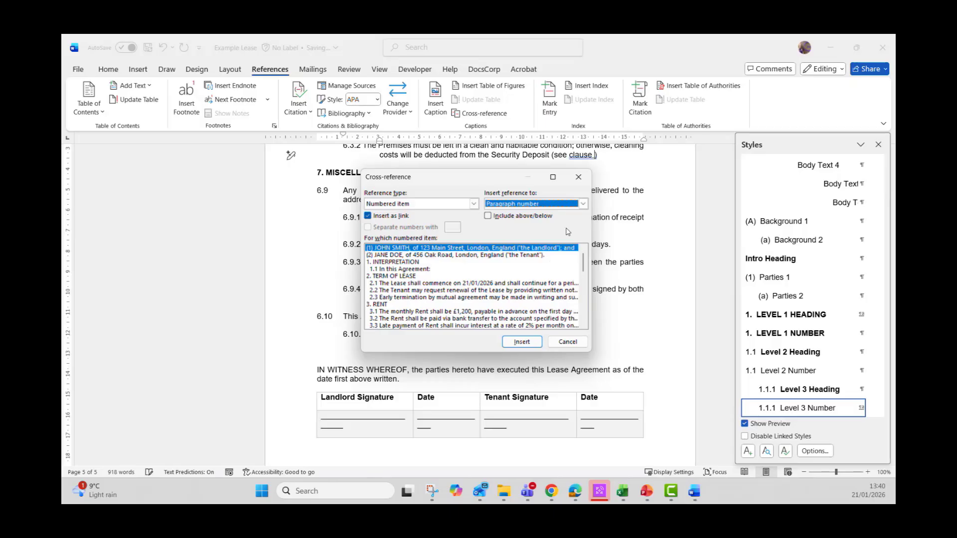
left_click(511, 204)
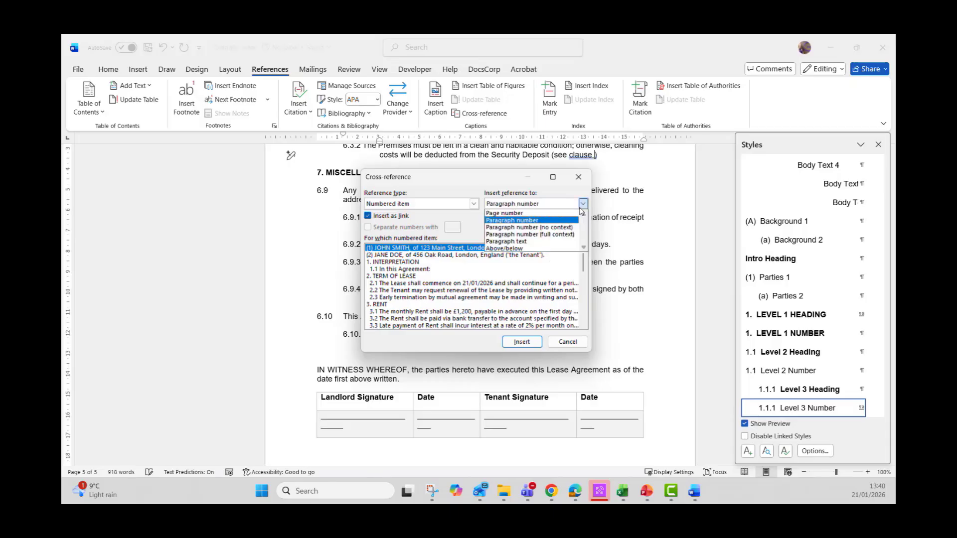
left_click(512, 220)
scroll(584, 277, "down", 2)
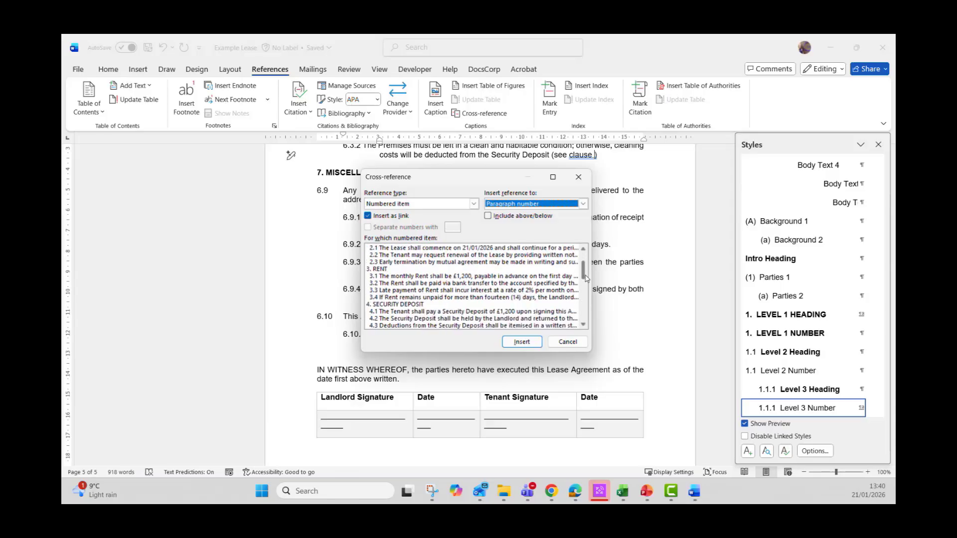
scroll(586, 278, "down", 2)
left_click(561, 291)
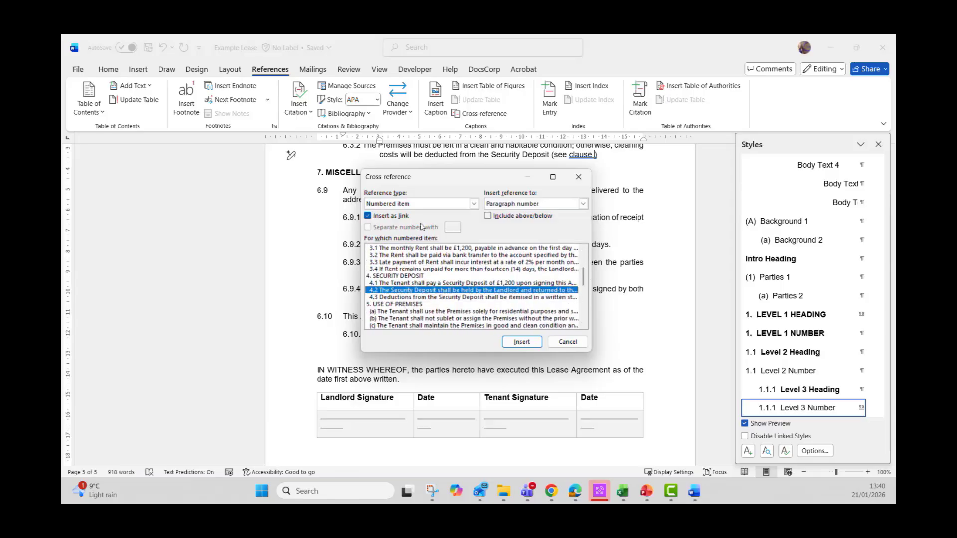
left_click(522, 342)
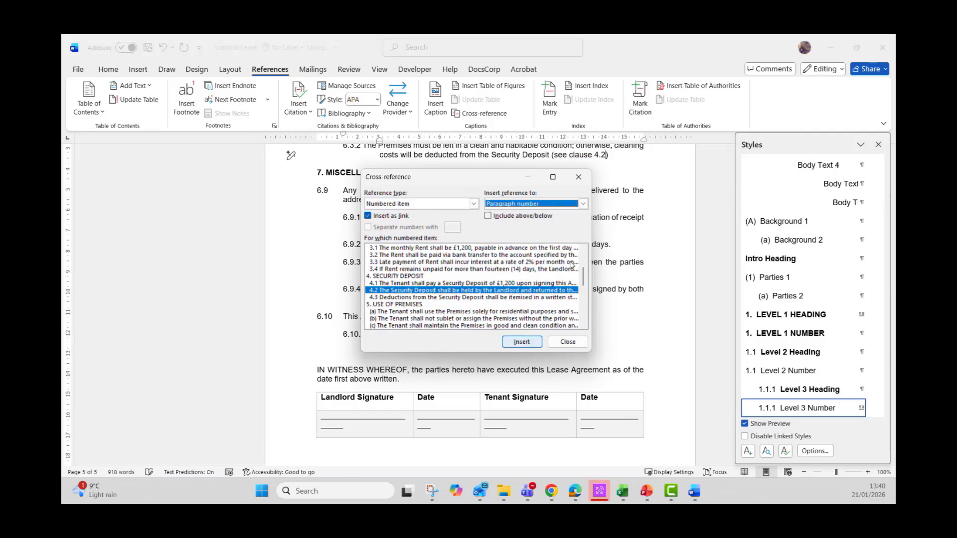
left_click(568, 342)
Step: Follow the new cross-reference link to its clause and return to the reference in paragraph 6.3.2
left_click(599, 209)
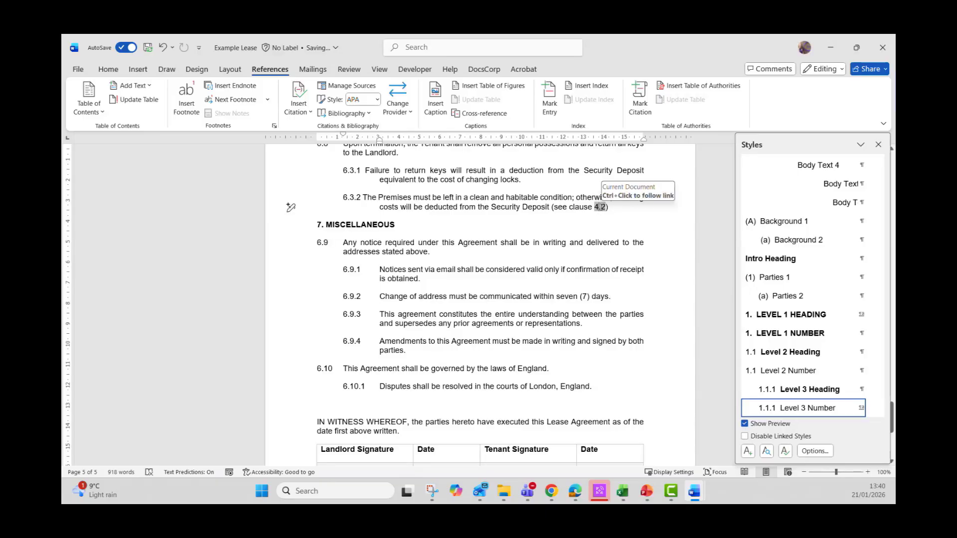
left_click(600, 207, "ctrl")
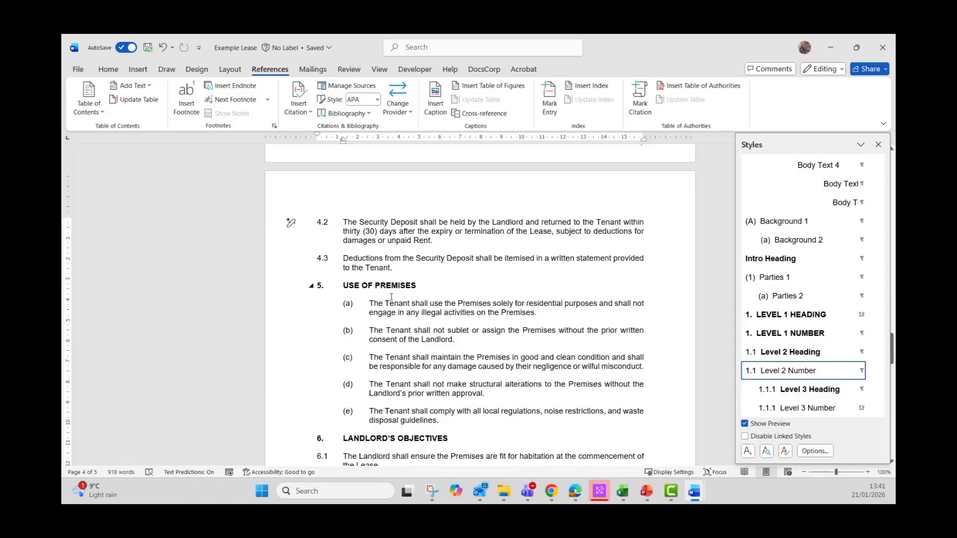
scroll(433, 315, "down", 1)
scroll(433, 315, "down", 15)
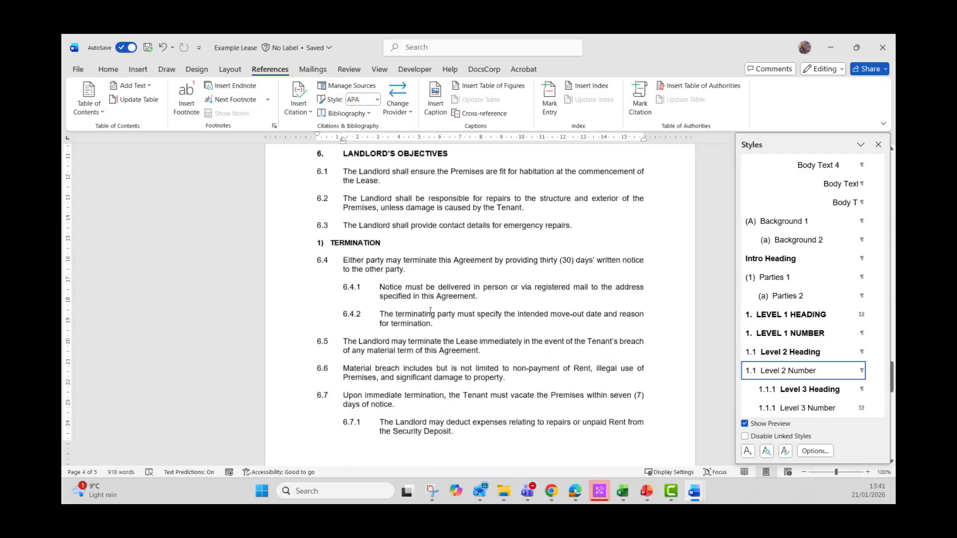
scroll(425, 309, "down", 3)
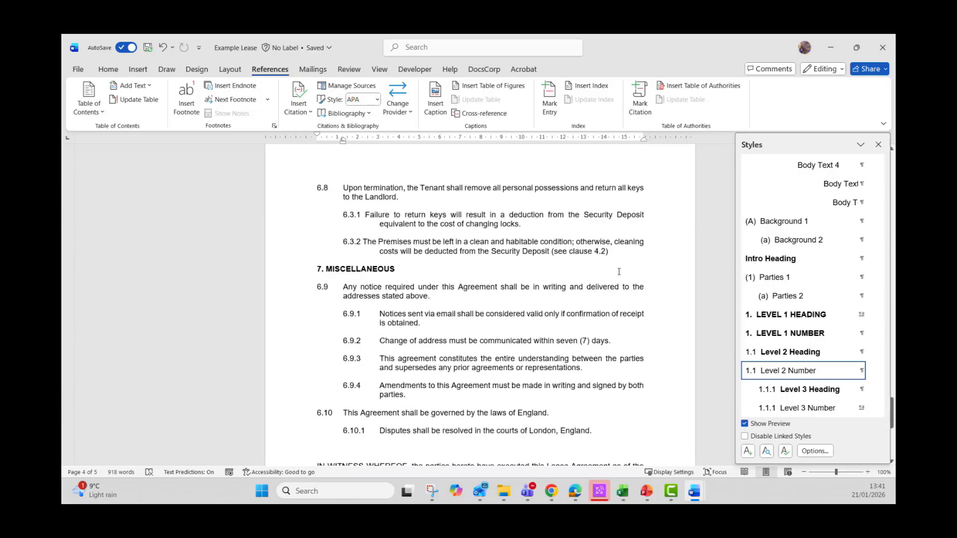
left_click(599, 252)
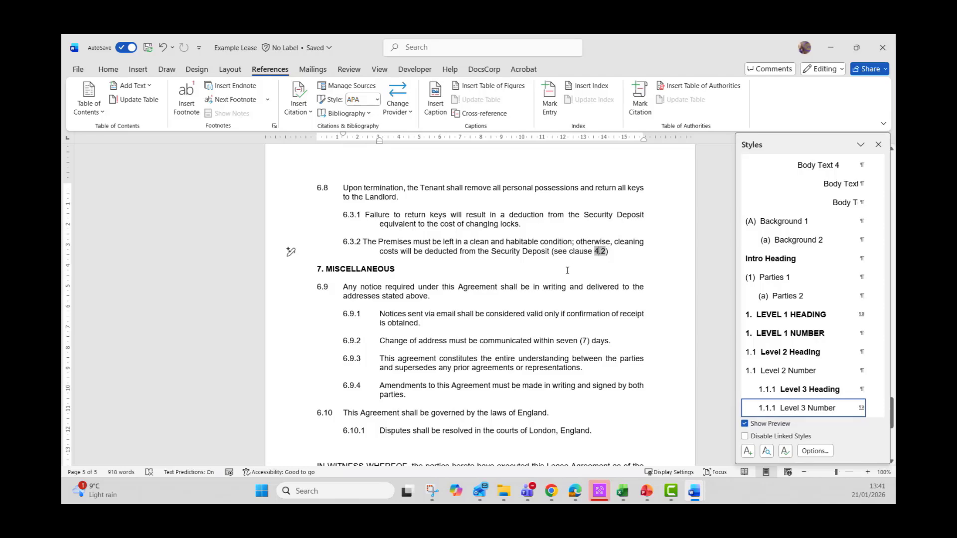
Step: Add a new level 2 clause reading "New text" directly after clause 4.1 under SECURITY DEPOSIT
scroll(570, 290, "up", 20)
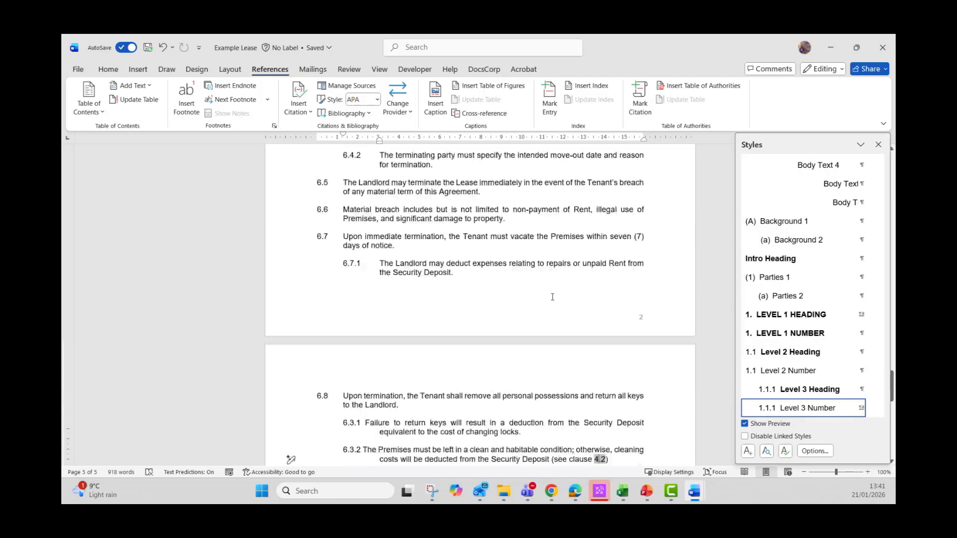
scroll(552, 297, "up", 9)
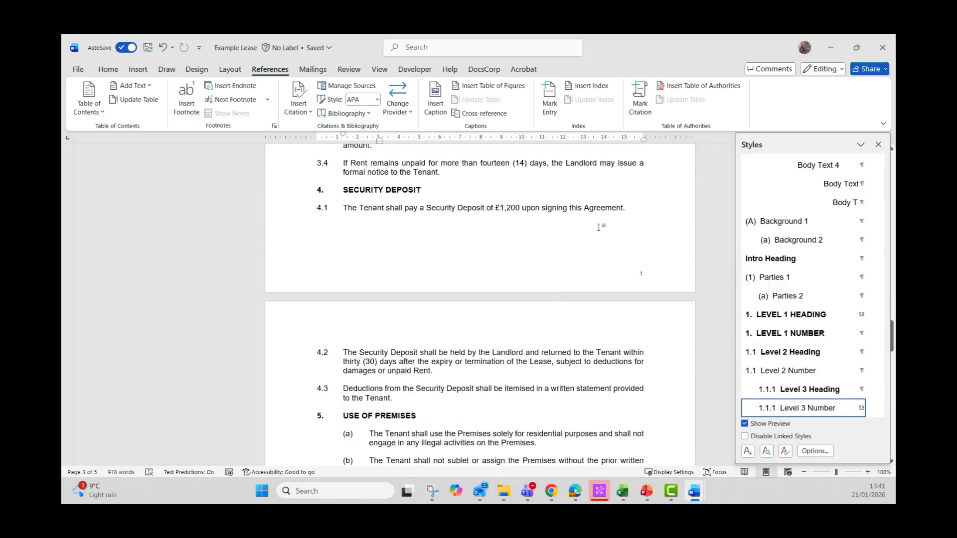
left_click(630, 208)
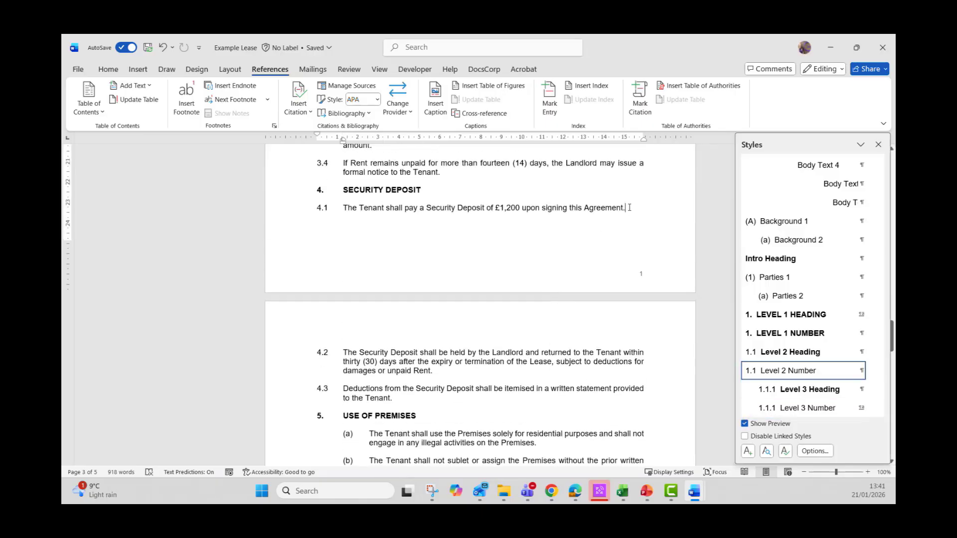
key("Return")
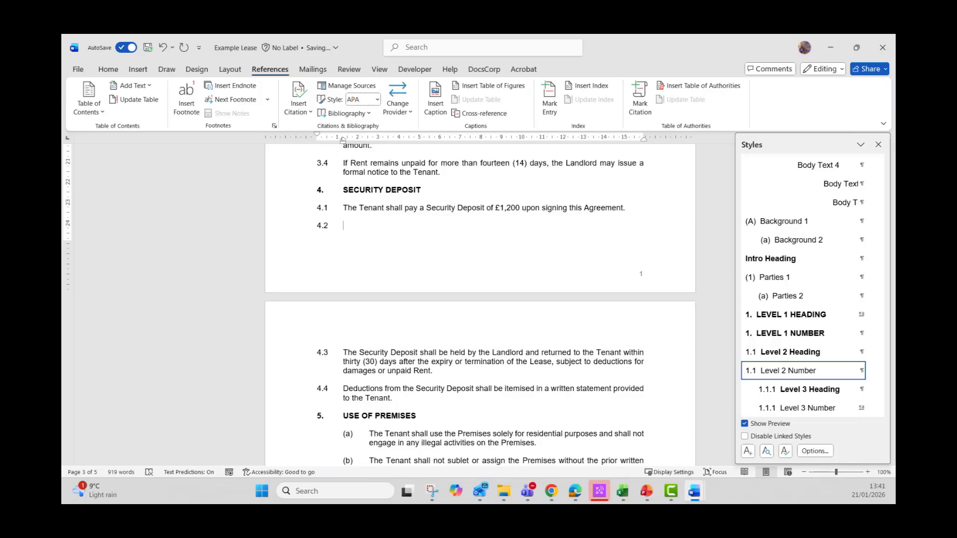
type("New test")
key("BackSpace")
key("BackSpace")
type("xt")
Step: Update the clause cross-reference field in paragraph 6.3.2 on its own and undo that update
scroll(538, 344, "down", 13)
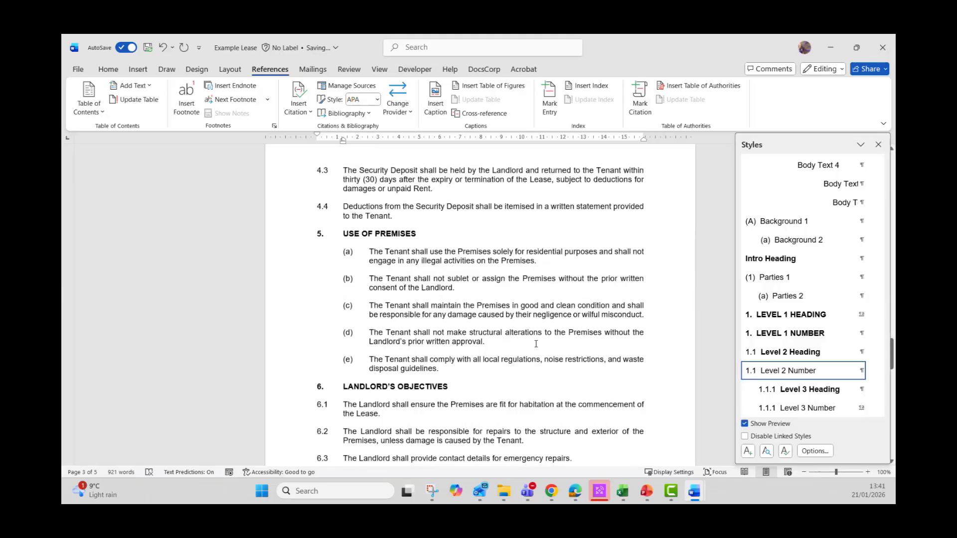
scroll(536, 344, "down", 10)
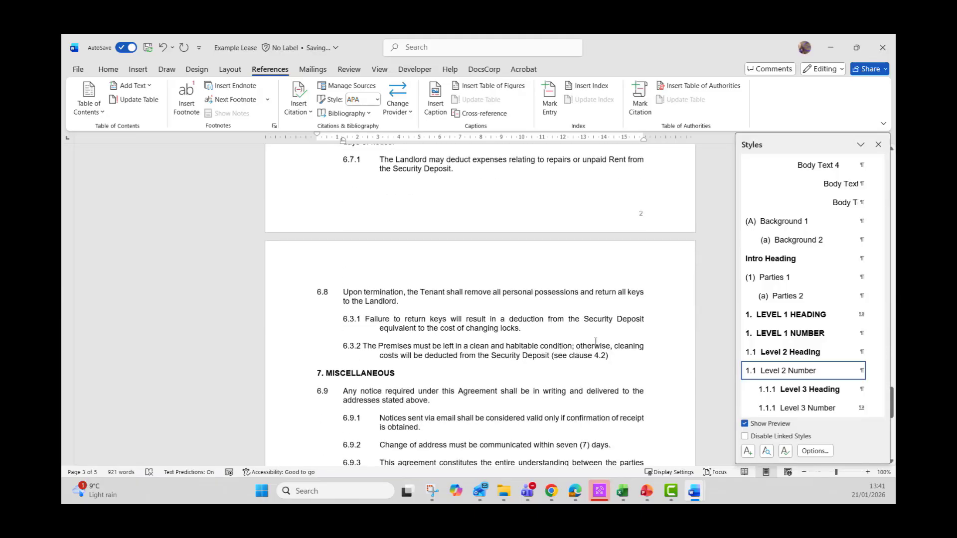
left_click(602, 356)
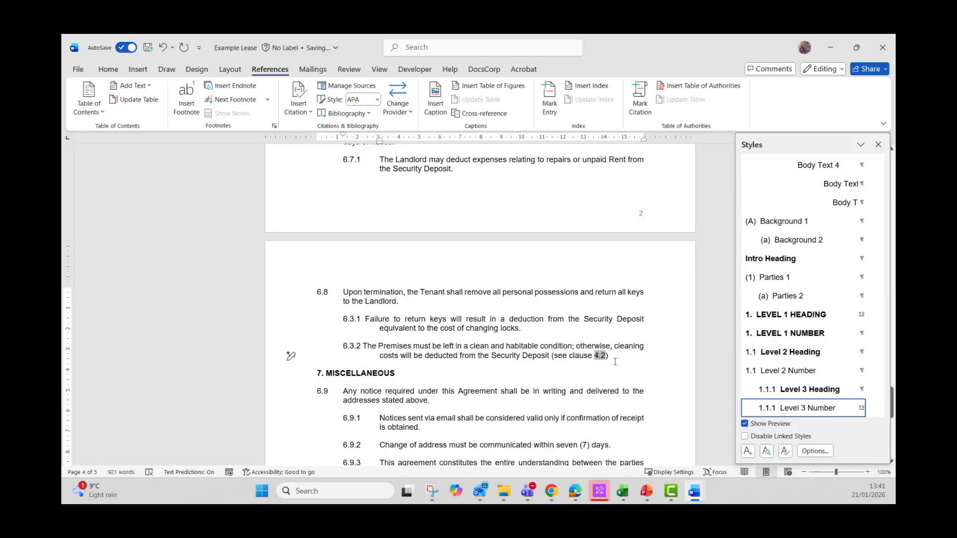
scroll(622, 362, "down", 2)
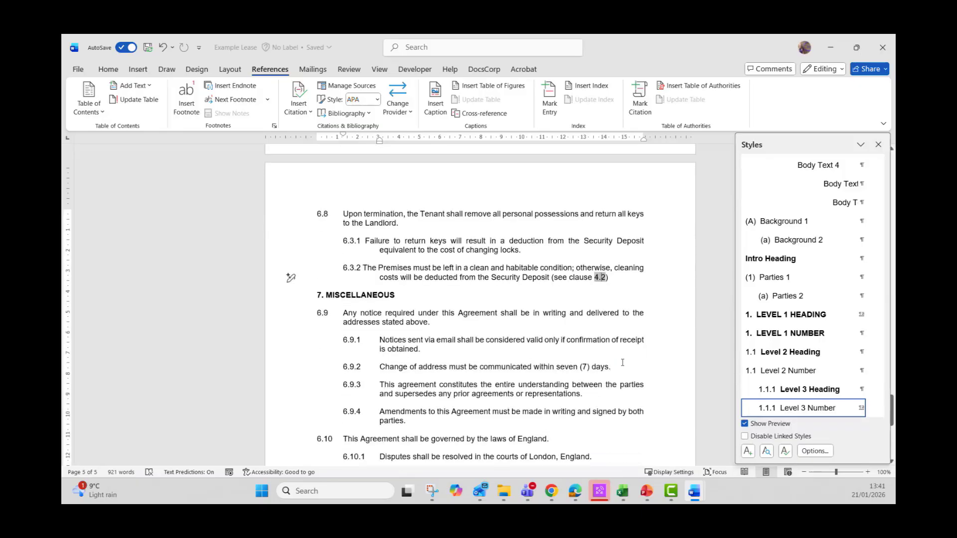
right_click(599, 278)
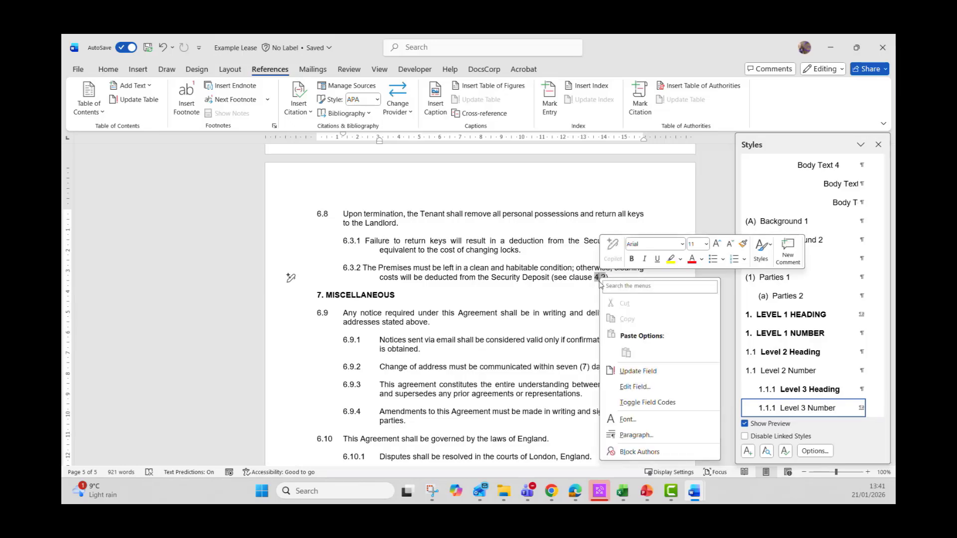
left_click(637, 371)
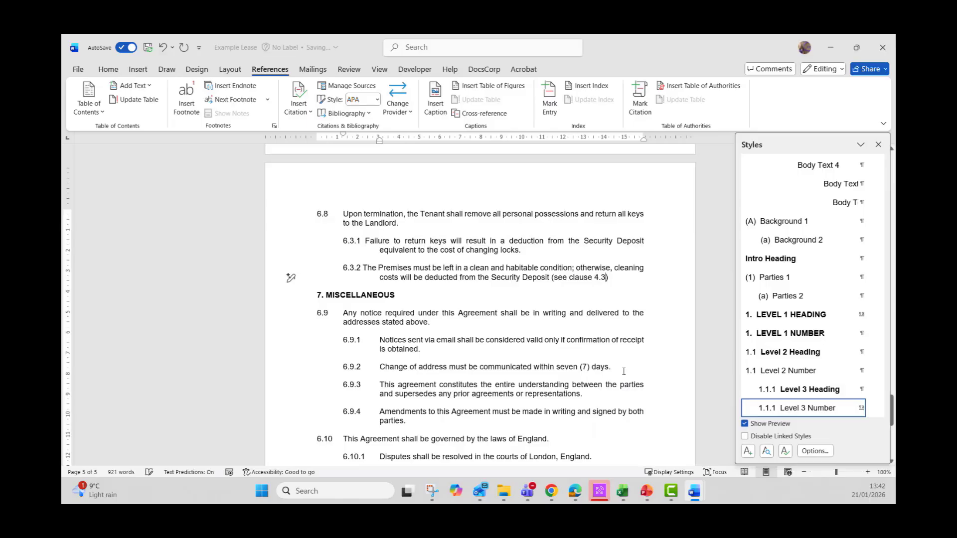
key("ctrl+z")
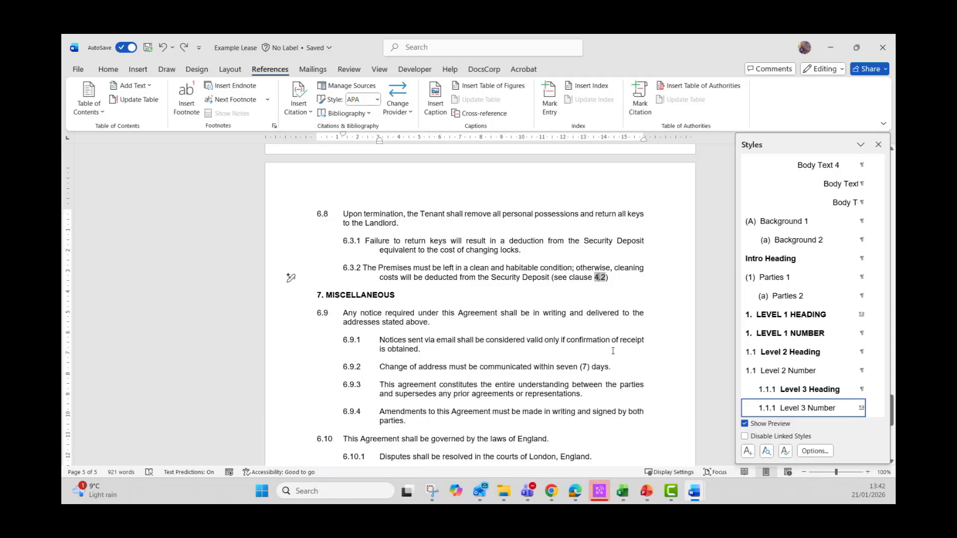
left_click(601, 323)
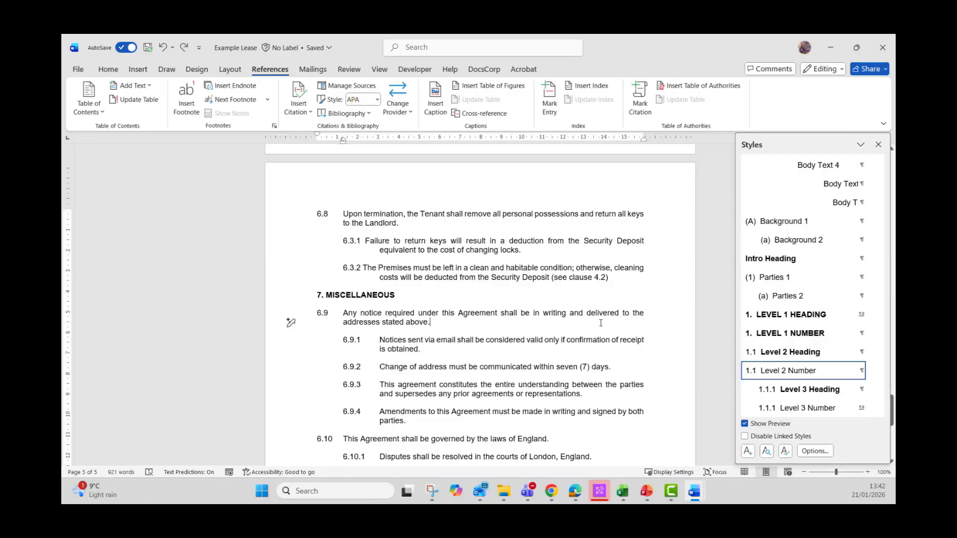
Step: Update every field in the document at once, refreshing the entire table of contents along with the clause cross-references
key("ctrl+a")
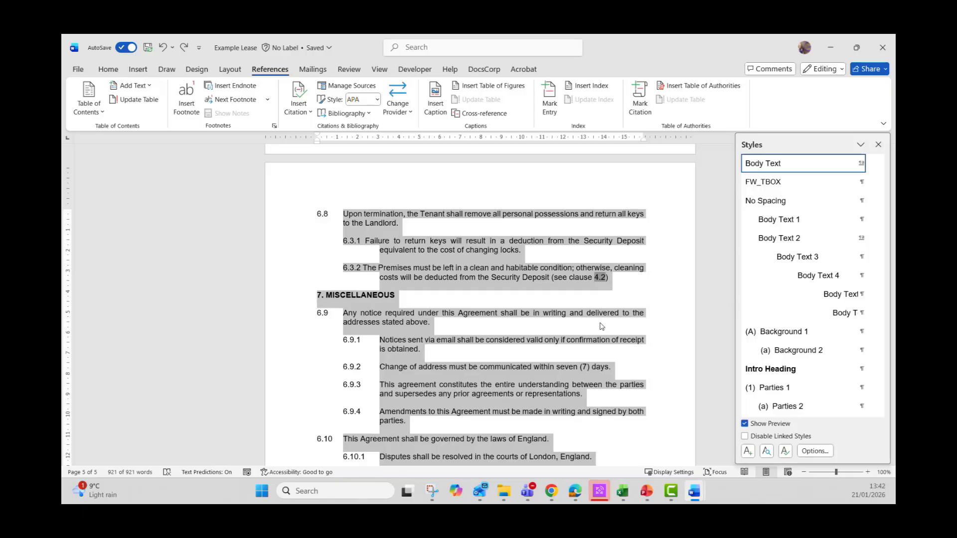
key("F9")
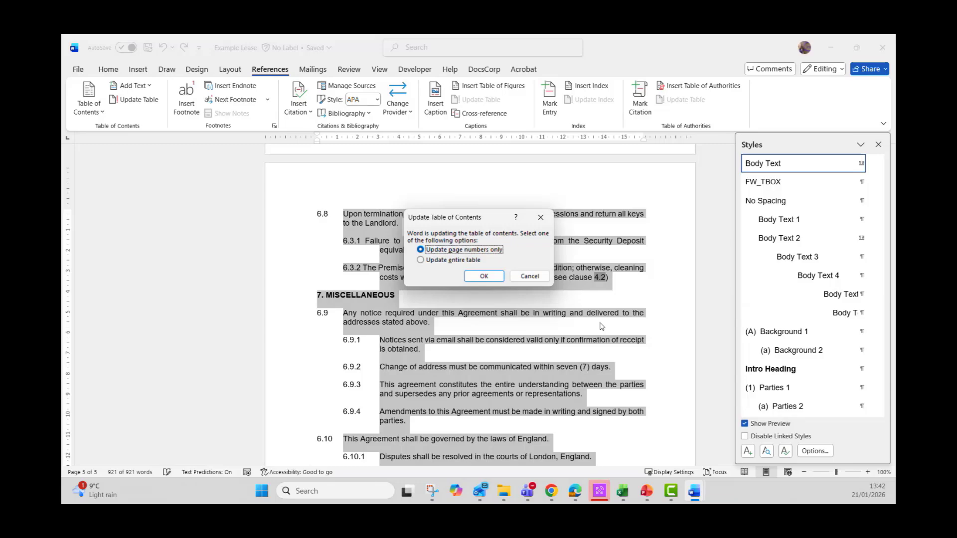
left_click(435, 263)
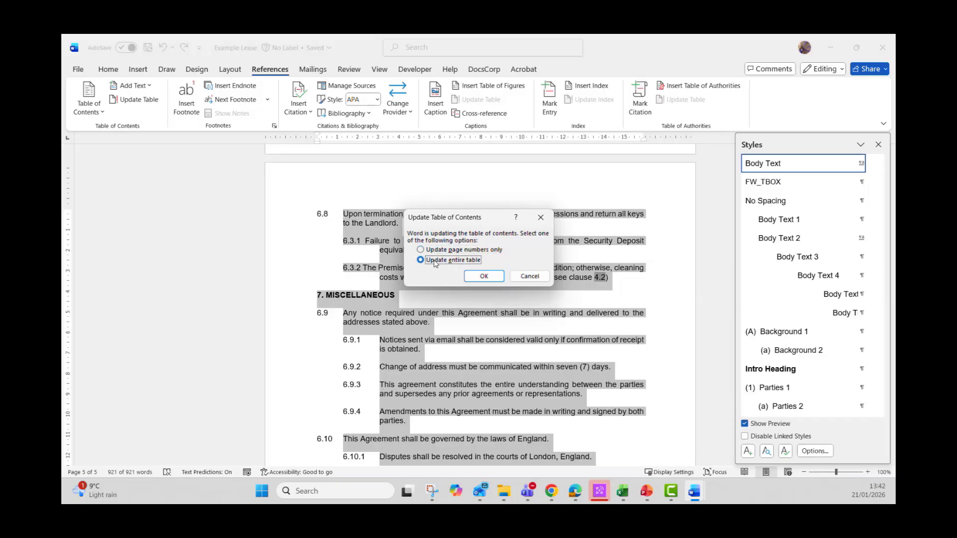
left_click(482, 277)
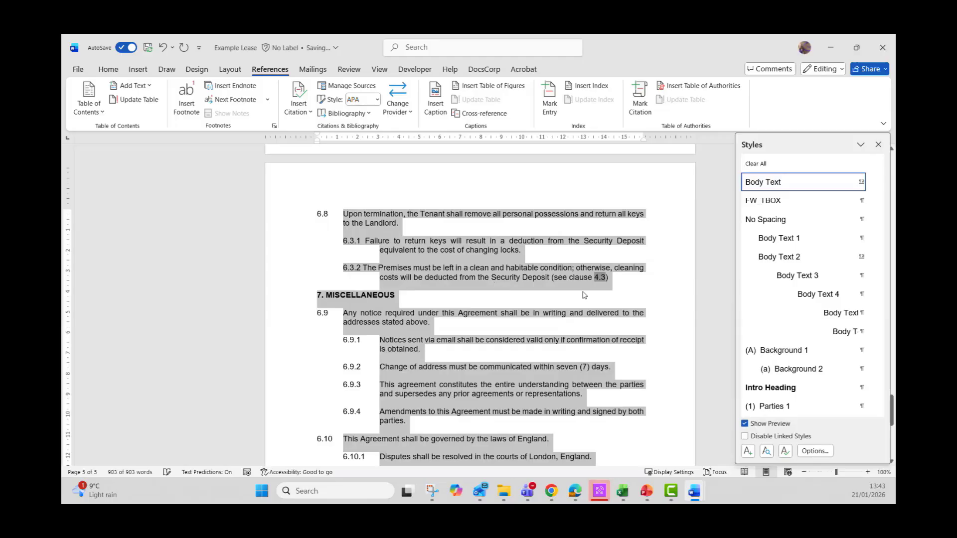
left_click(591, 286)
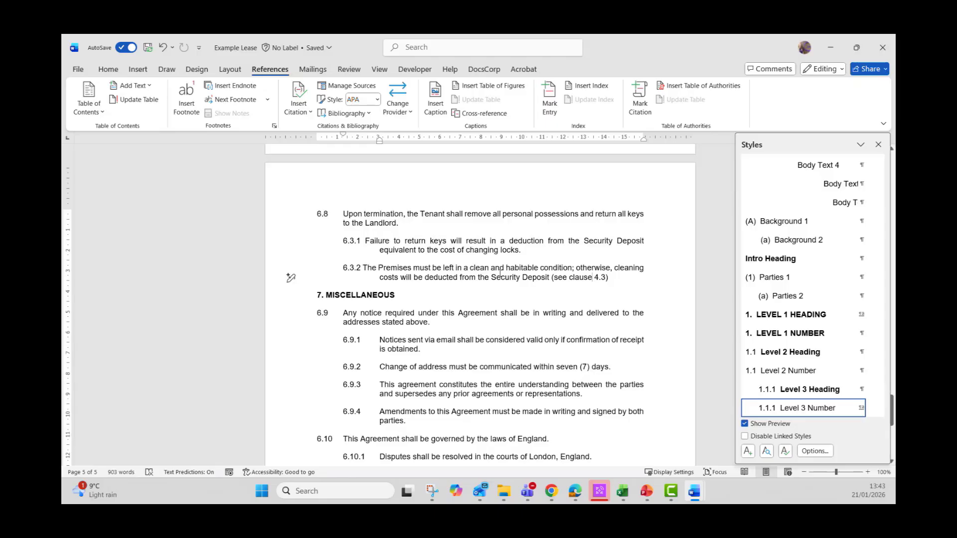
Step: Review the updated table of contents and compare the Security Deposit clause number with the cross-reference in paragraph 6.3.2
scroll(507, 286, "up", 3)
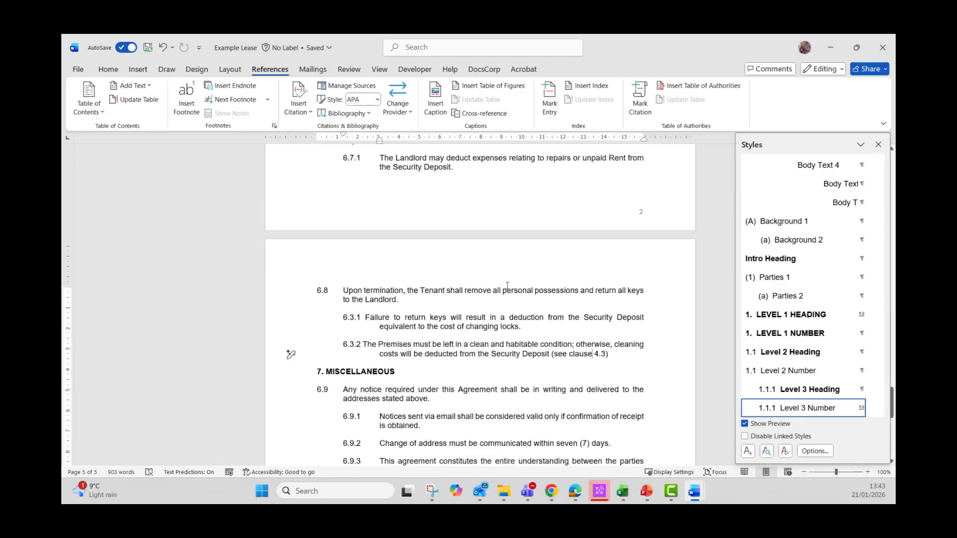
scroll(507, 285, "up", 7)
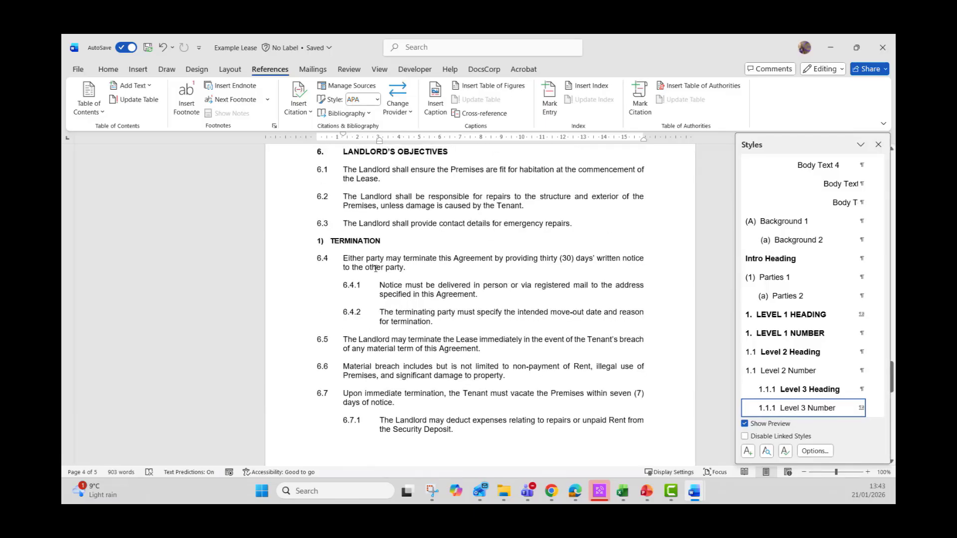
scroll(397, 275, "up", 15)
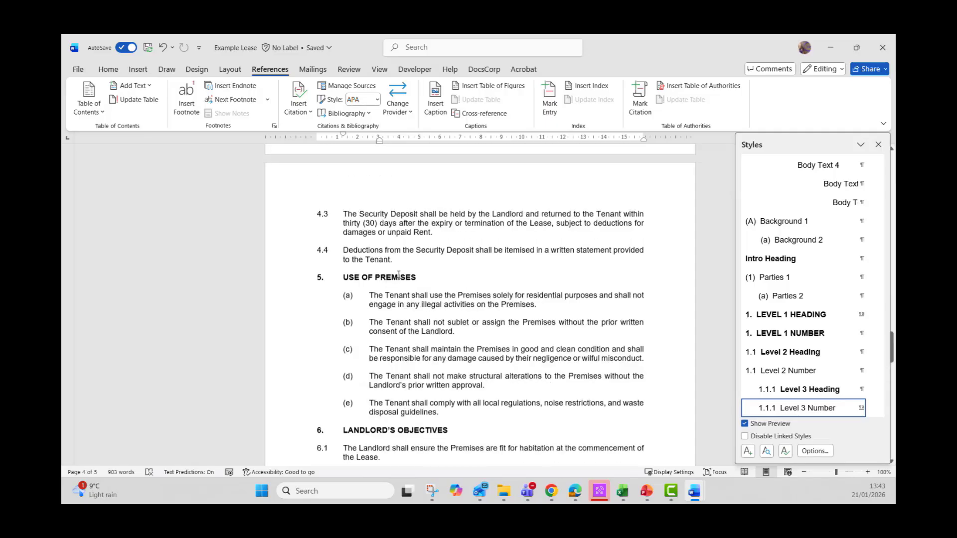
scroll(398, 274, "up", 20)
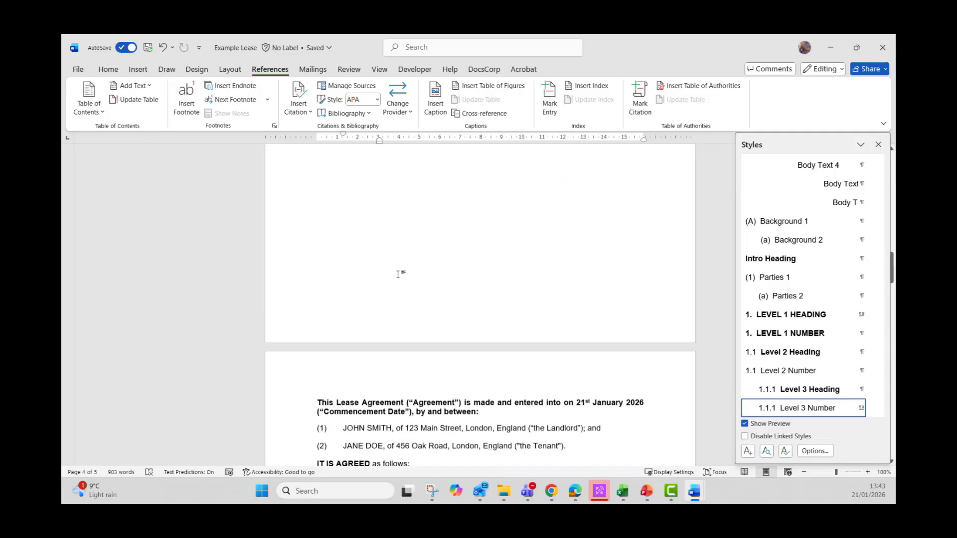
scroll(398, 274, "up", 3)
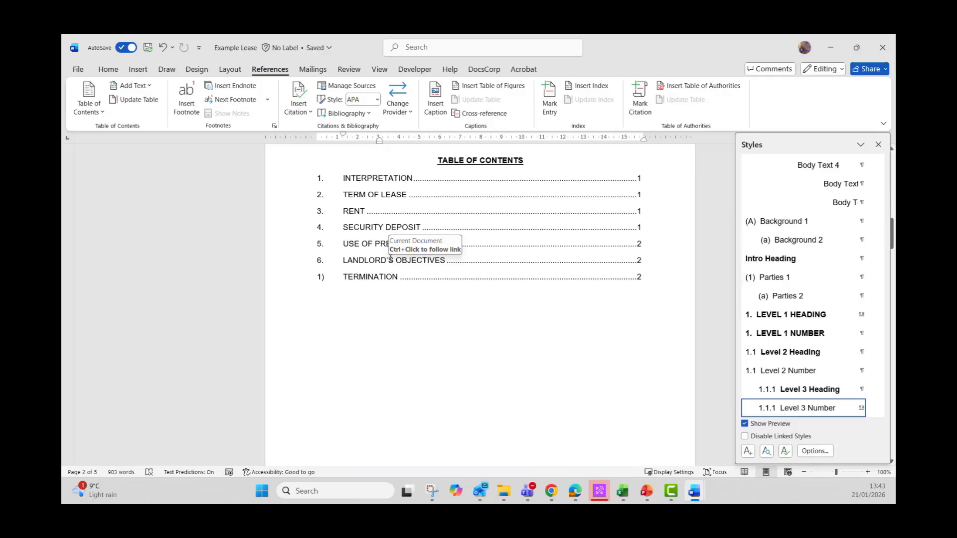
scroll(383, 266, "down", 10)
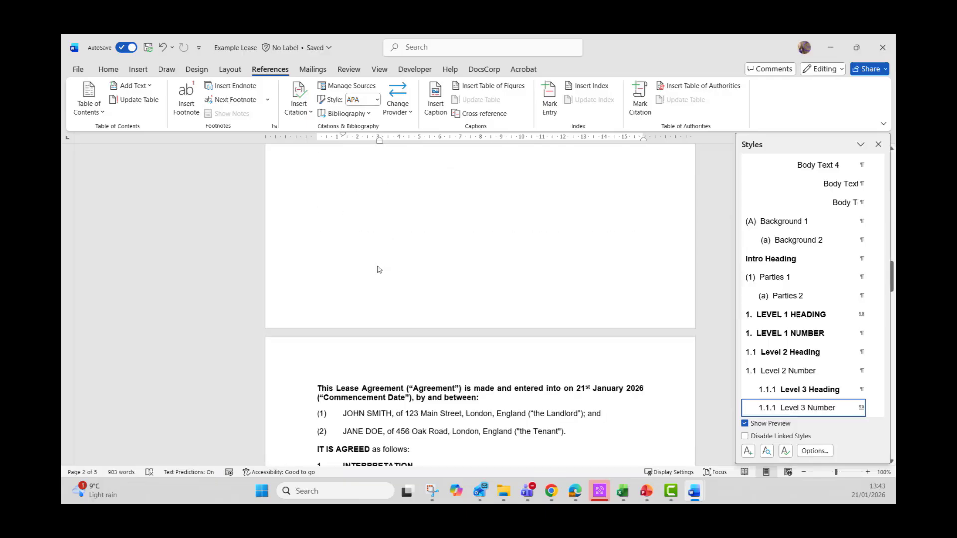
scroll(379, 269, "down", 10)
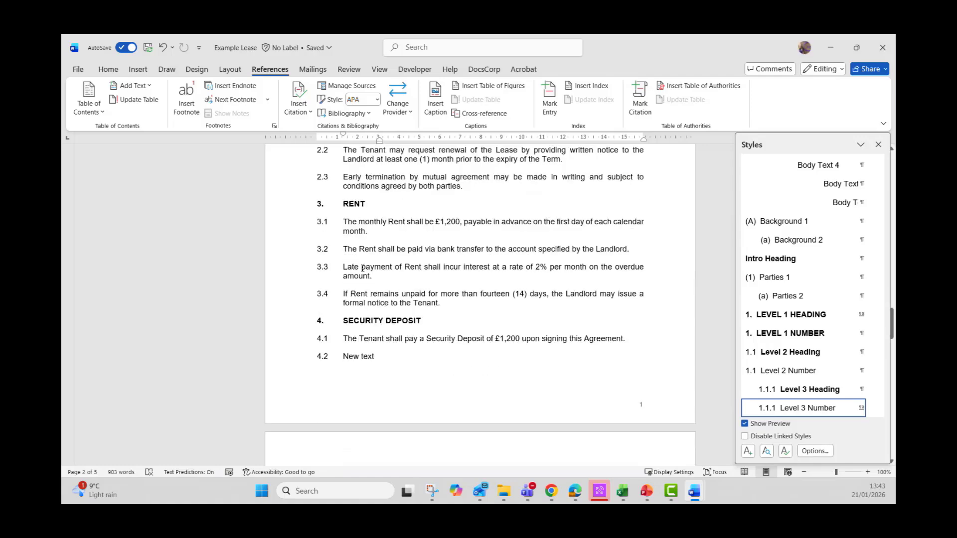
scroll(362, 268, "down", 15)
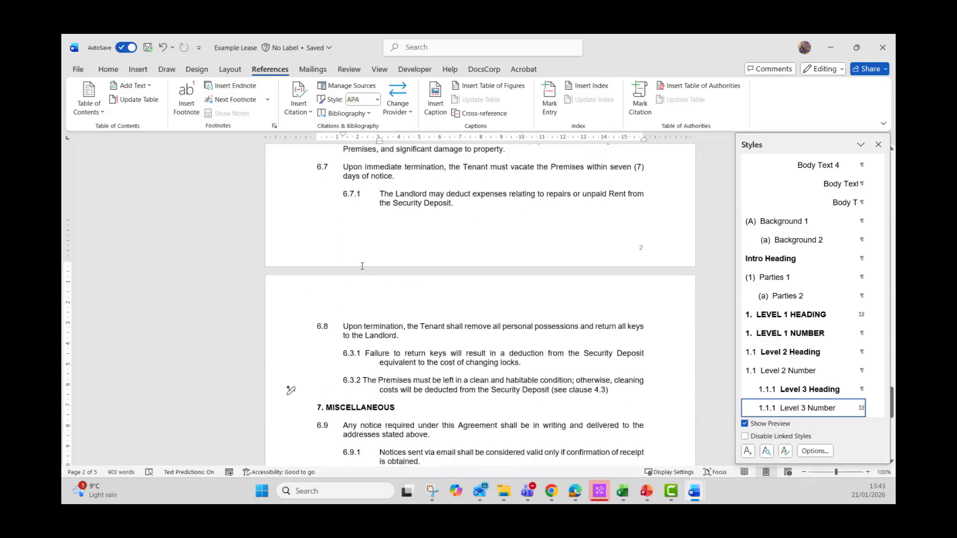
Step: Apply the LEVEL 1 HEADING style to the paragraph starting "This agreement constitutes" and replace its automatic number with a typed 5.1
scroll(363, 267, "down", 10)
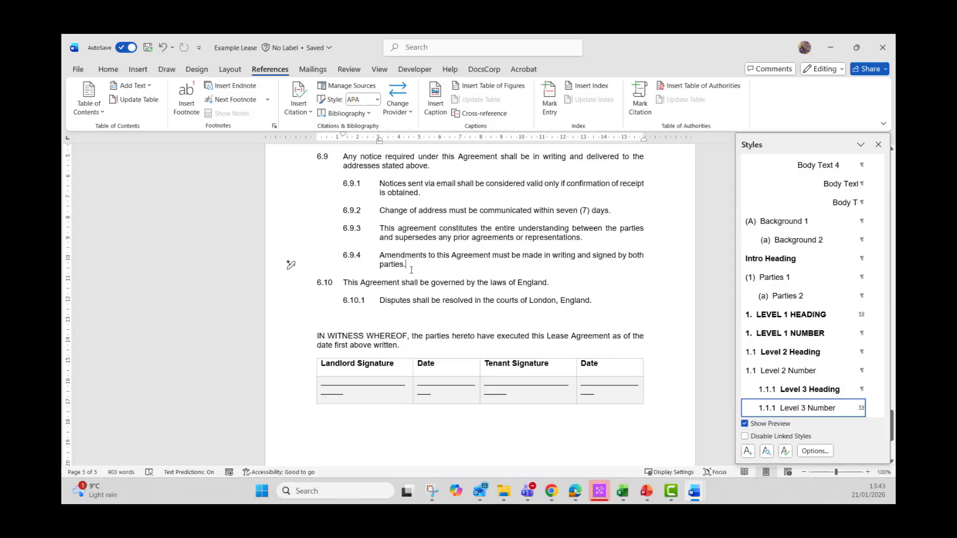
left_click(380, 232)
left_click(780, 314)
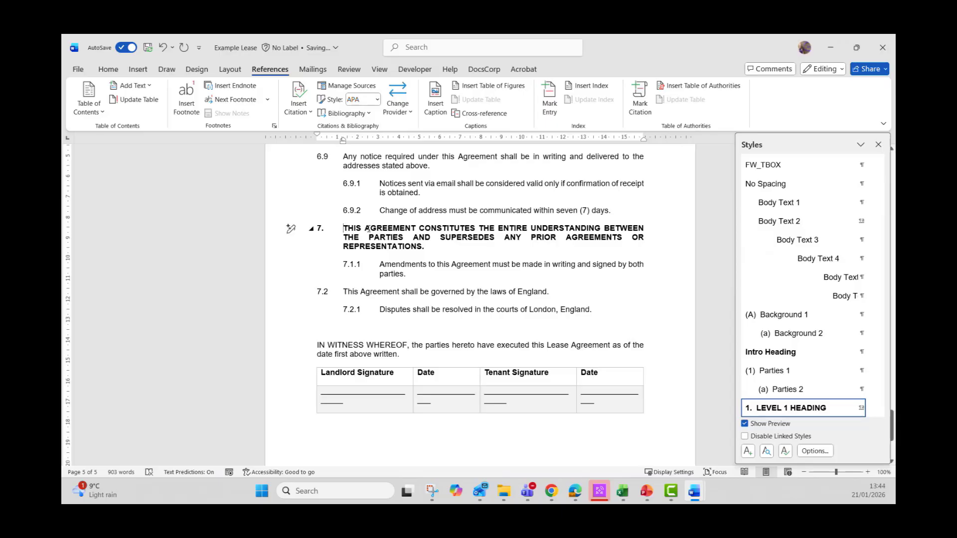
key("BackSpace")
key("BackSpace")
type("5.1")
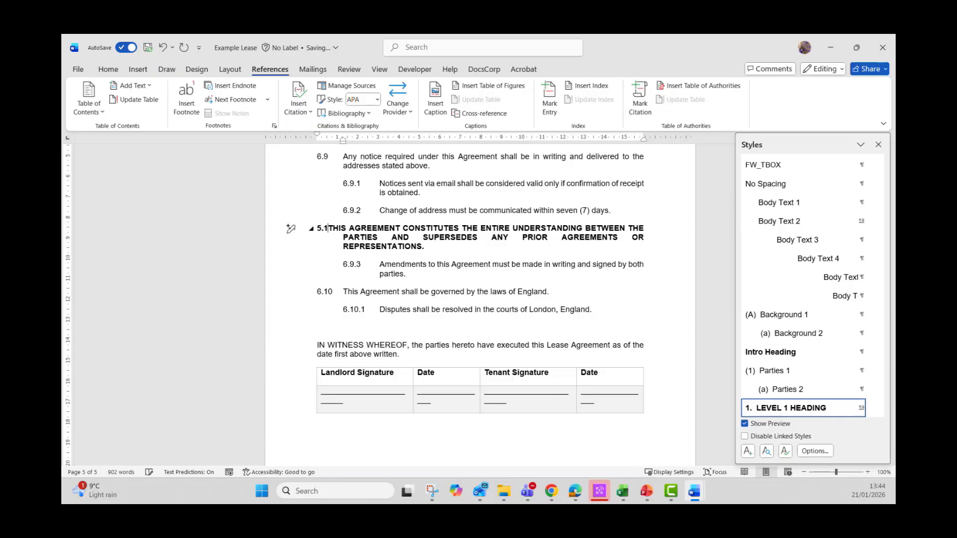
Step: Move the Styles pane off the scroll bar and update the entire table of contents to include the "This agreement constitutes" paragraph
scroll(417, 252, "up", 3)
scroll(418, 252, "up", 2)
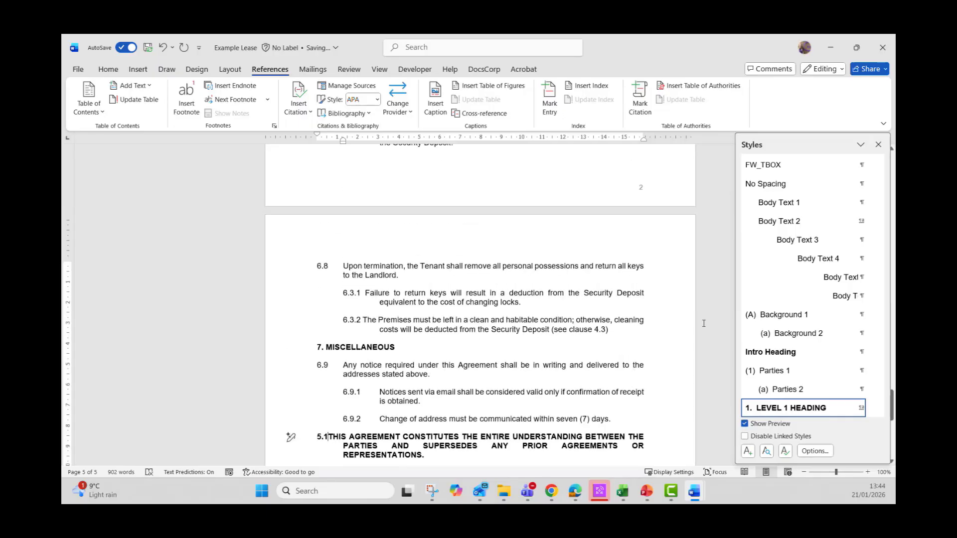
left_click_drag(764, 143, 712, 140)
left_click_drag(891, 402, 870, 223)
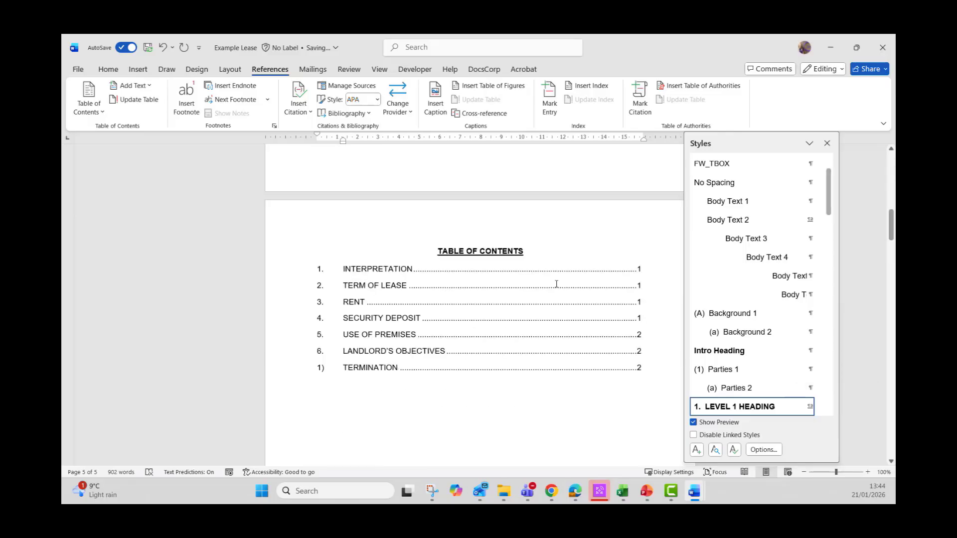
right_click(430, 273)
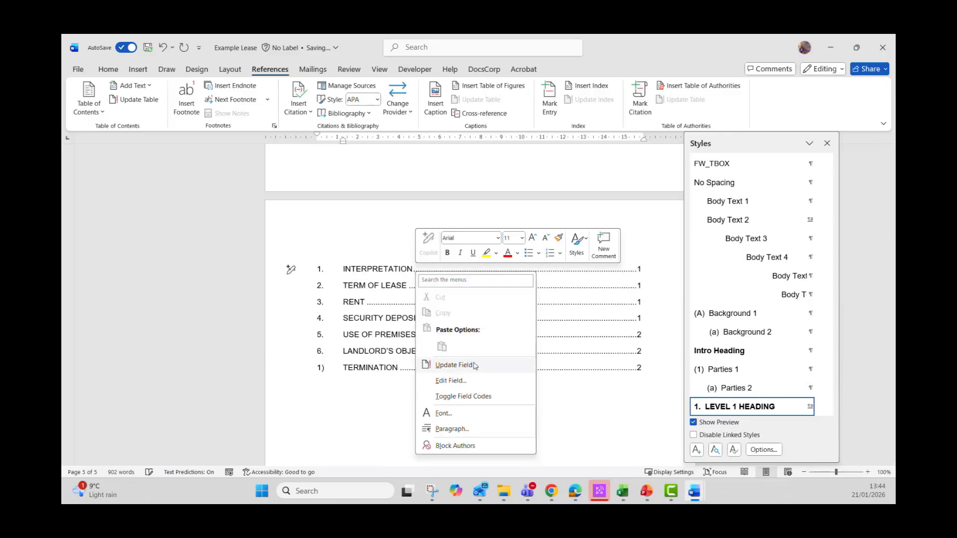
left_click(471, 364)
key("Down")
left_click(483, 277)
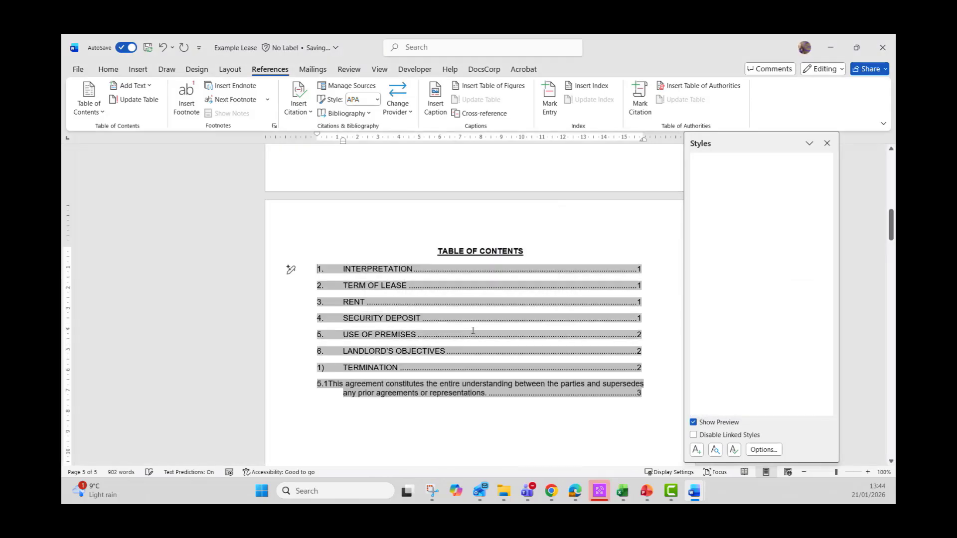
Step: Follow the table of contents entry starting "5.1This agreement constitutes" to its paragraph in the lease
scroll(398, 325, "down", 3)
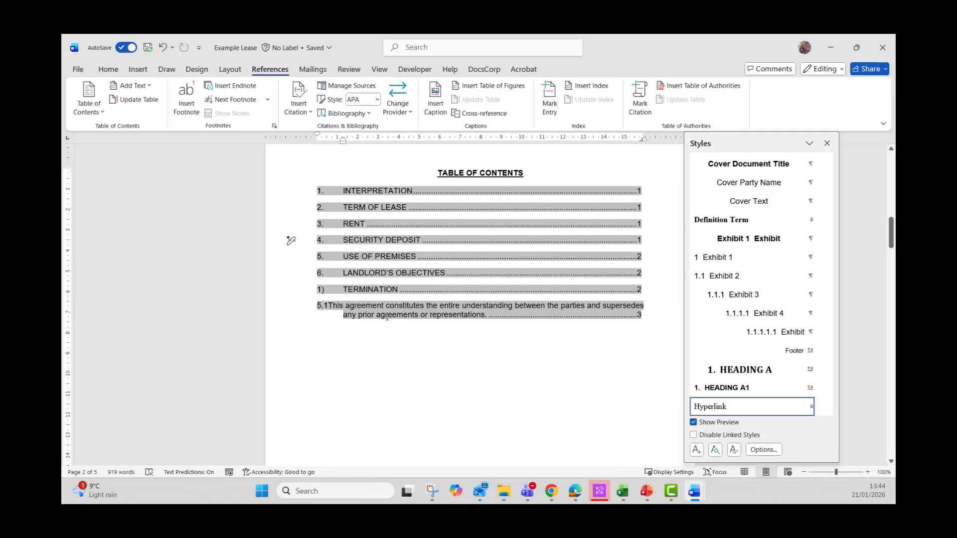
left_click(385, 315)
left_click(104, 109)
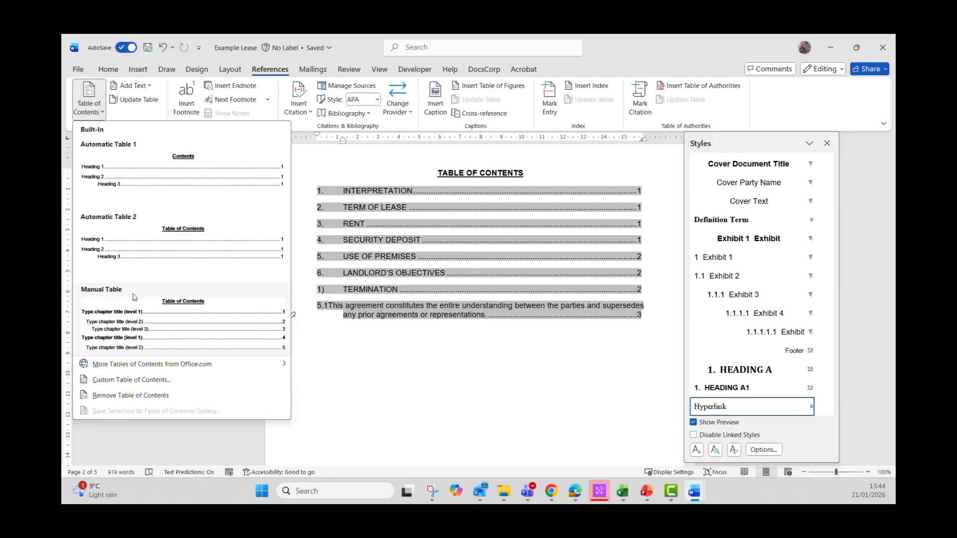
left_click(361, 310)
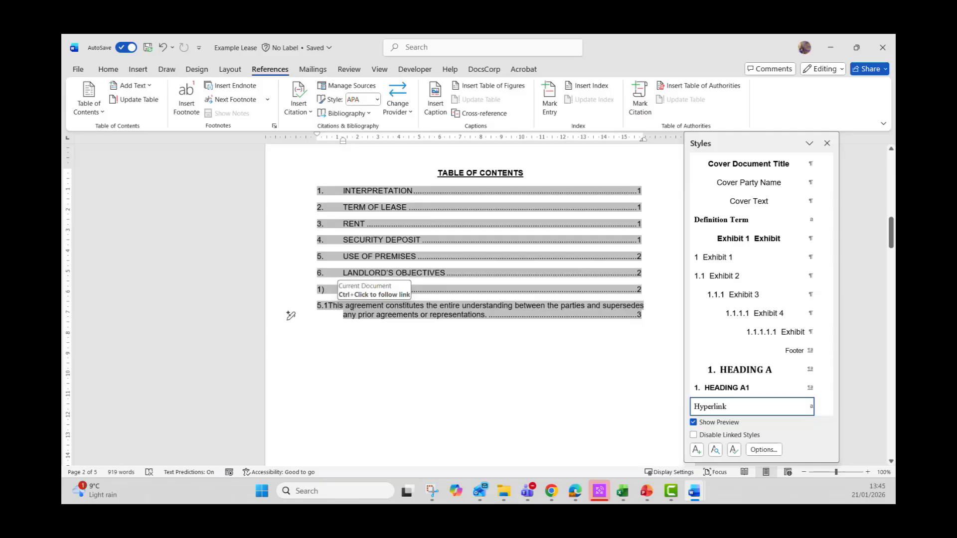
left_click(352, 307, "ctrl")
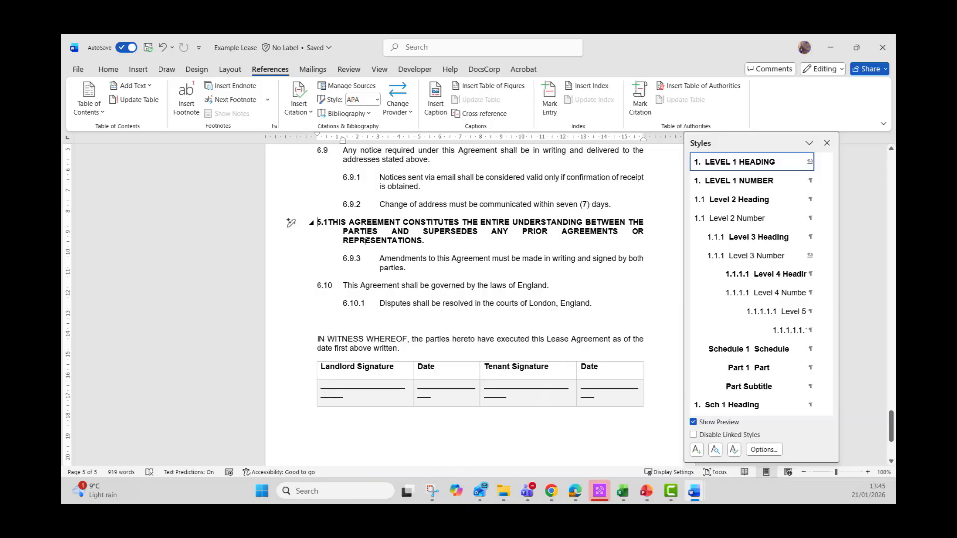
Step: Apply the Level 3 Number style to the "This agreement constitutes" paragraph, matching paragraph 6.9.2, and delete its typed 5.1
scroll(366, 241, "up", 1)
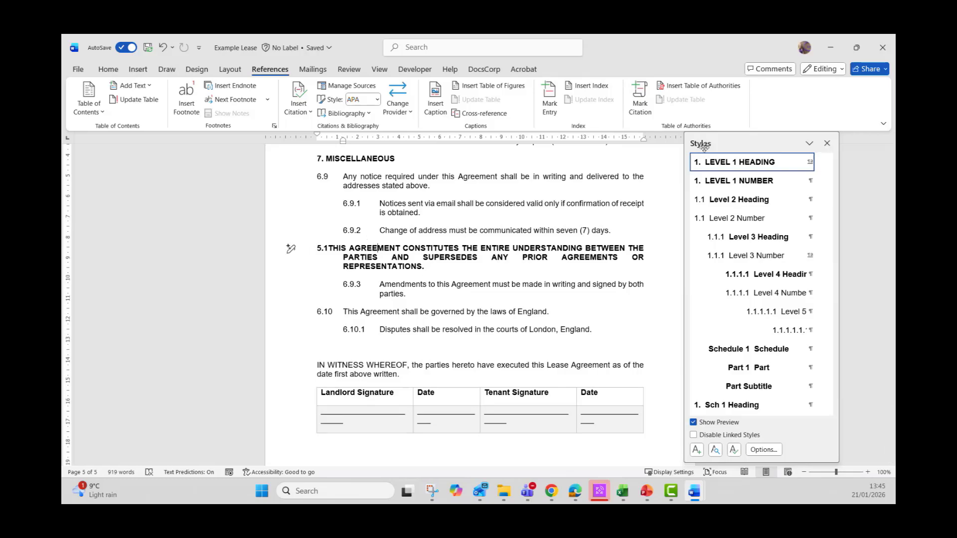
left_click(108, 71)
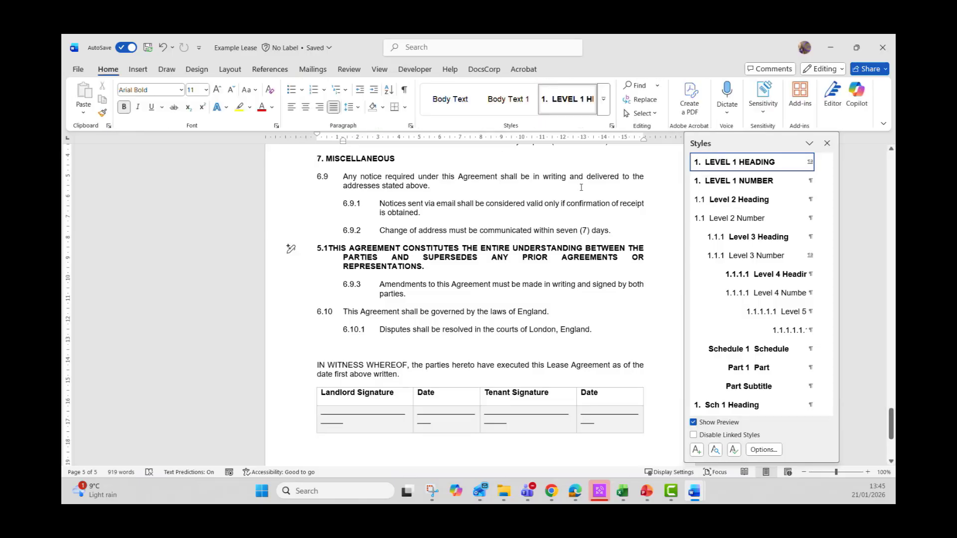
mouse_move(715, 166)
left_click(386, 230)
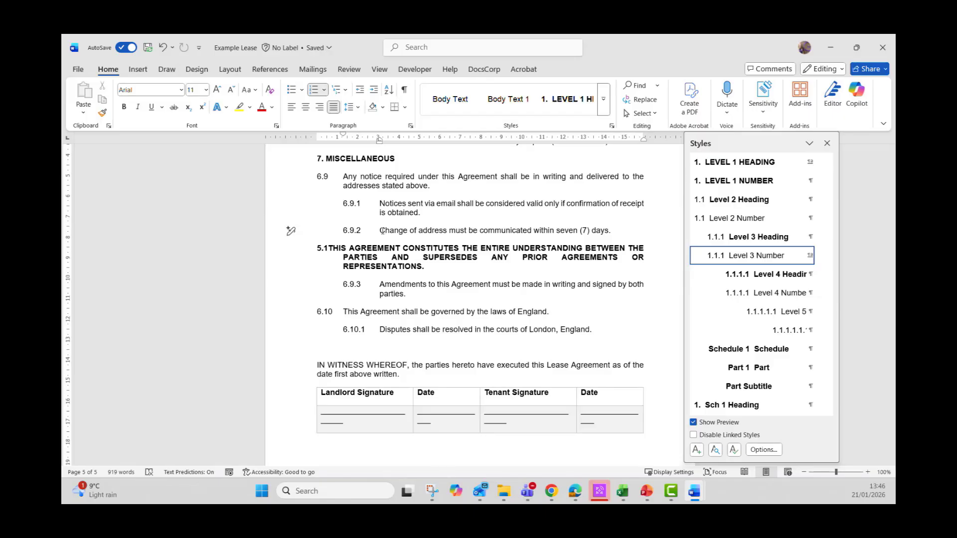
left_click(428, 257)
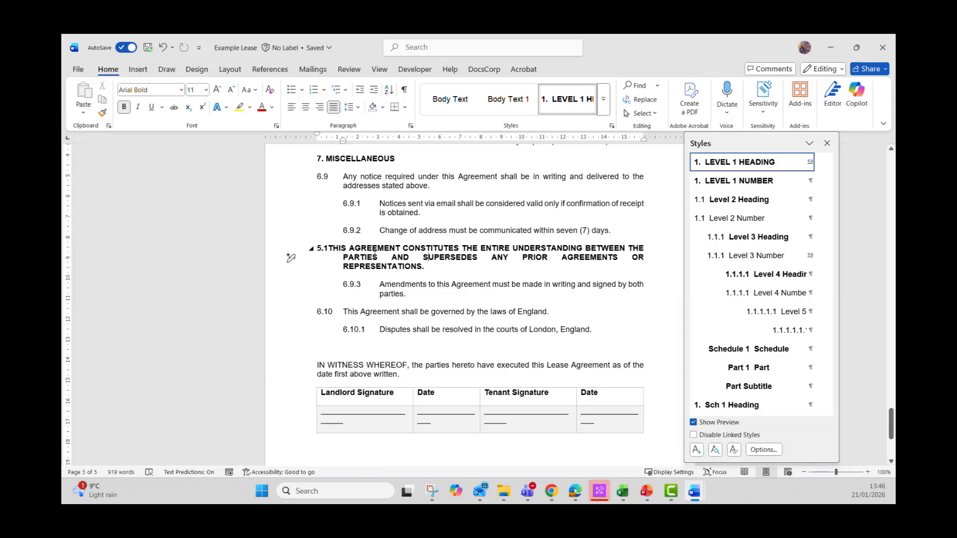
left_click(762, 255)
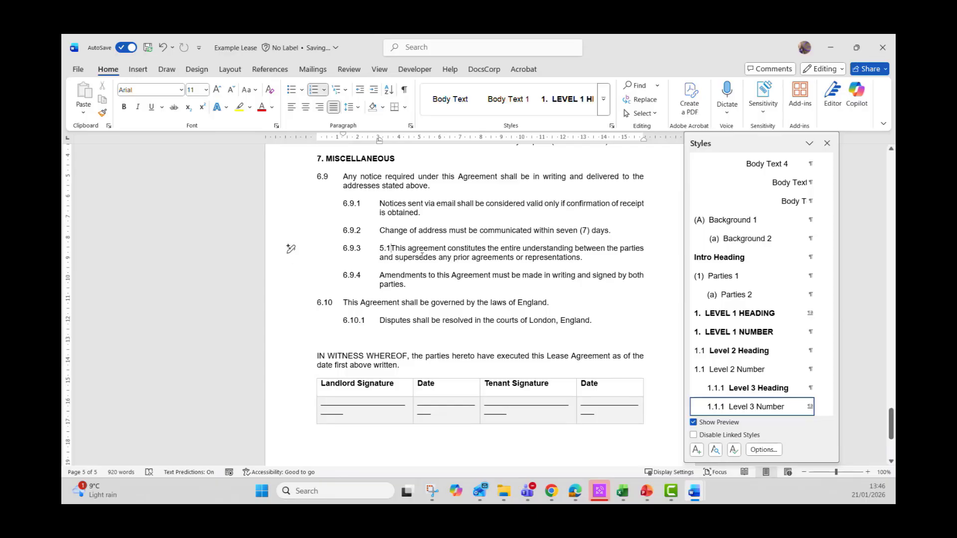
key("BackSpace")
key("BackSpace")
key("BackSpace")
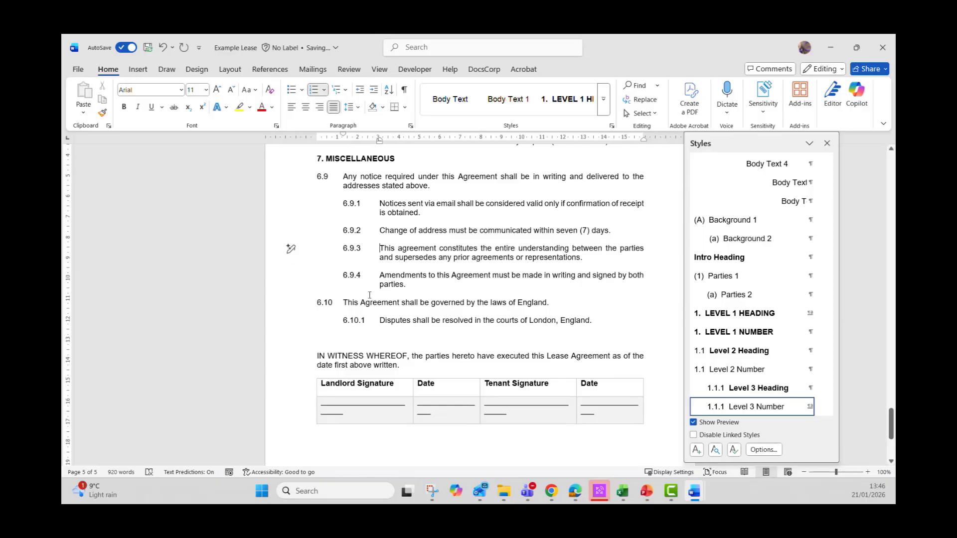
Step: Update the entire table of contents to drop the entry for the paragraph starting "This agreement constitutes"
scroll(369, 298, "up", 20)
scroll(369, 298, "up", 15)
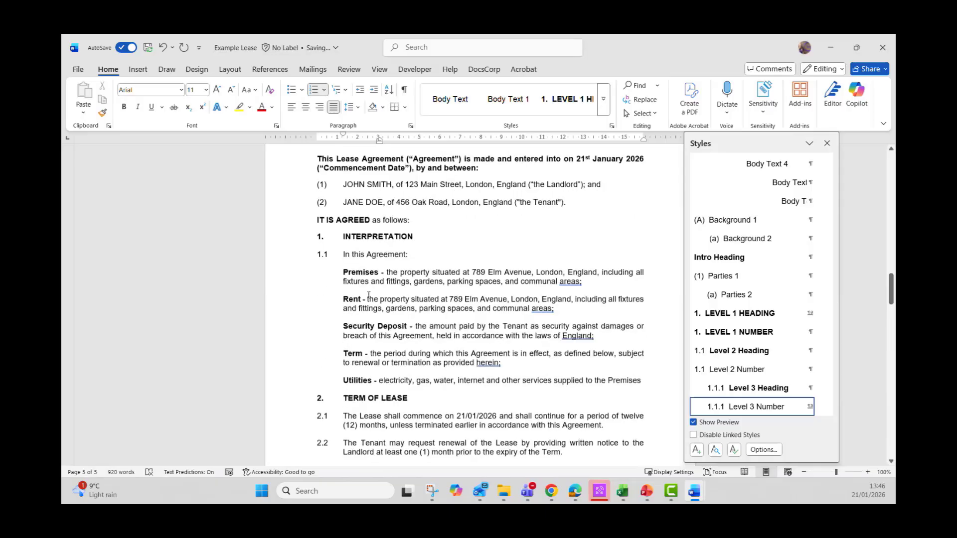
scroll(367, 296, "down", 8)
scroll(367, 296, "down", 1)
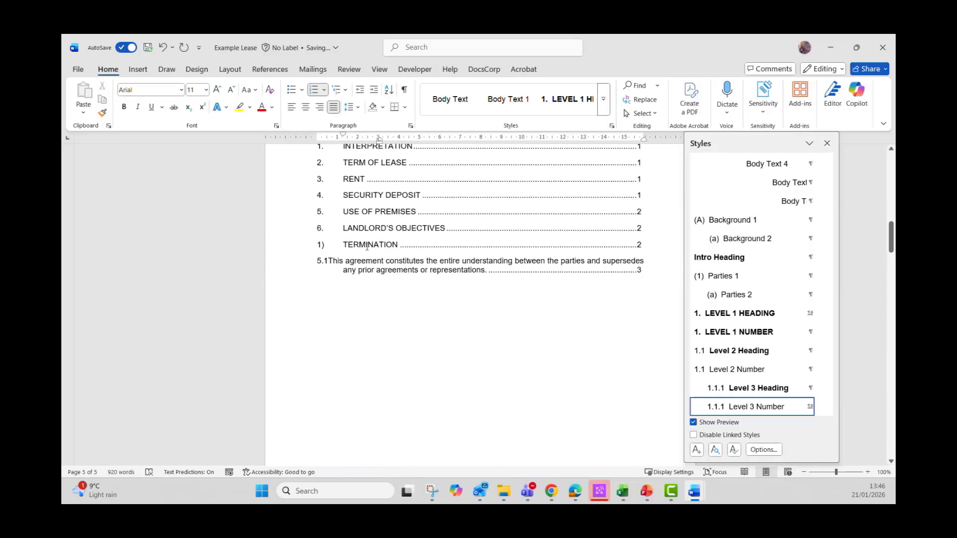
right_click(367, 247)
left_click(393, 341)
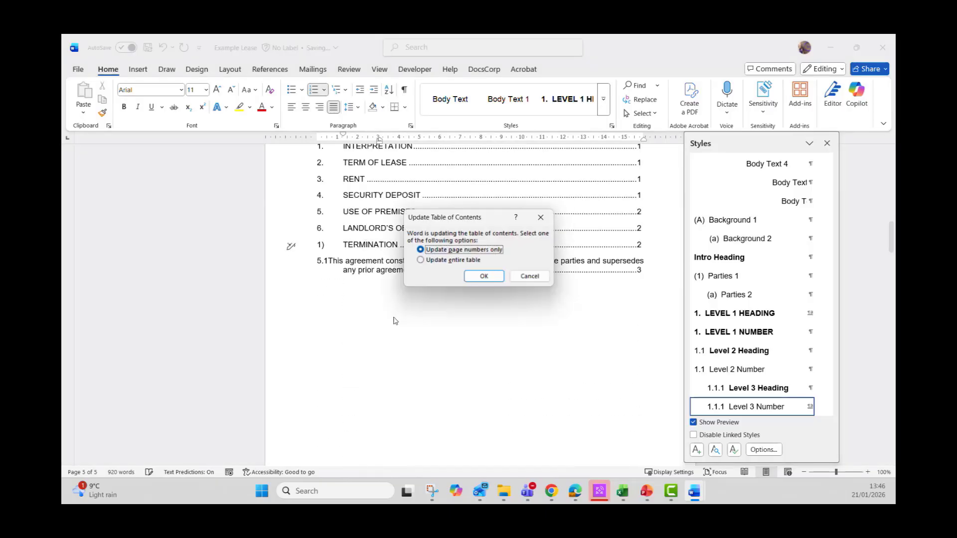
left_click(423, 263)
key("Return")
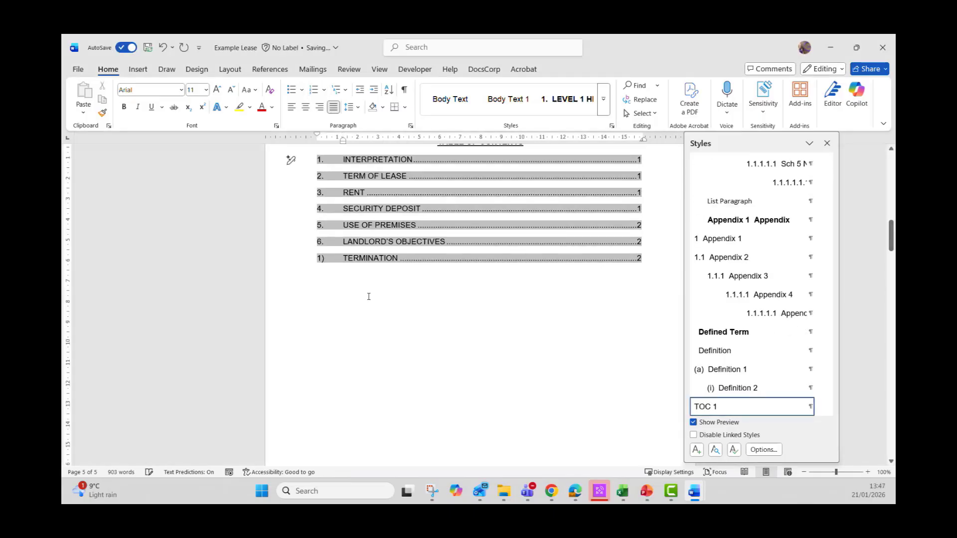
scroll(368, 296, "down", 10)
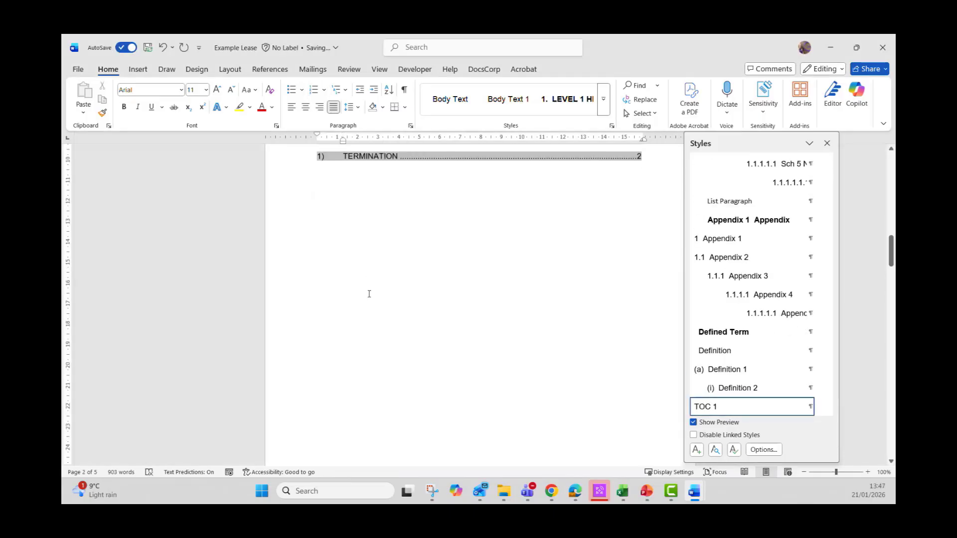
Step: Try the Level 2 Number style on the RENT heading and make its text bold to imitate a heading
scroll(368, 286, "down", 6)
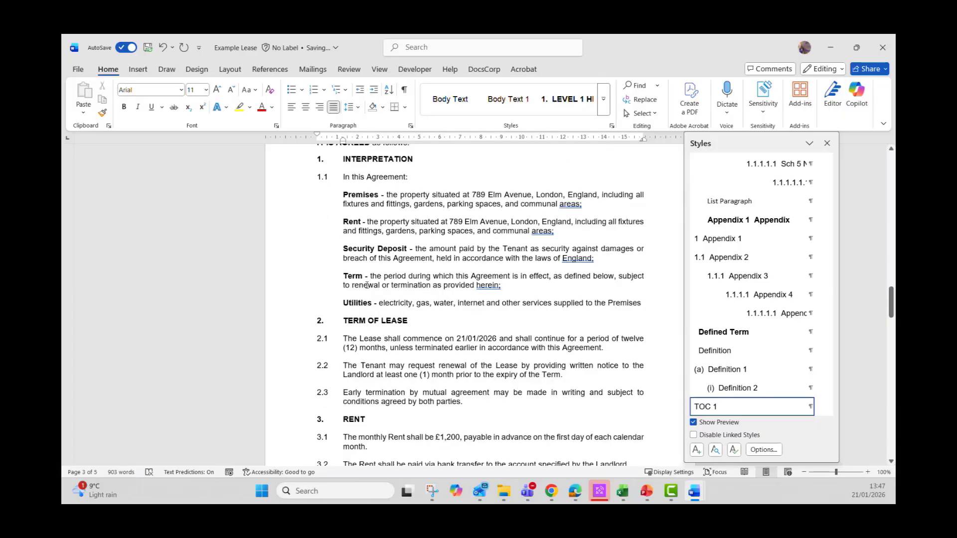
scroll(367, 286, "down", 2)
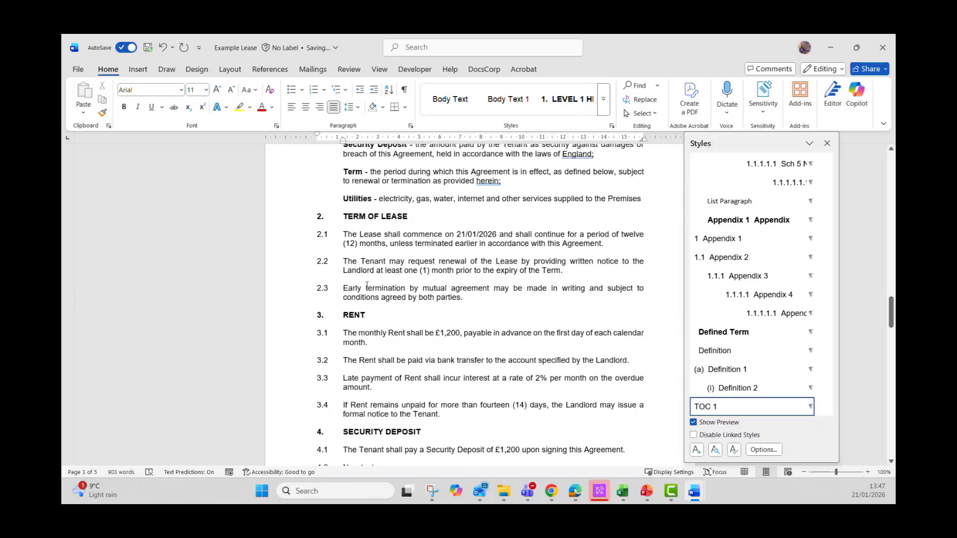
left_click(357, 313)
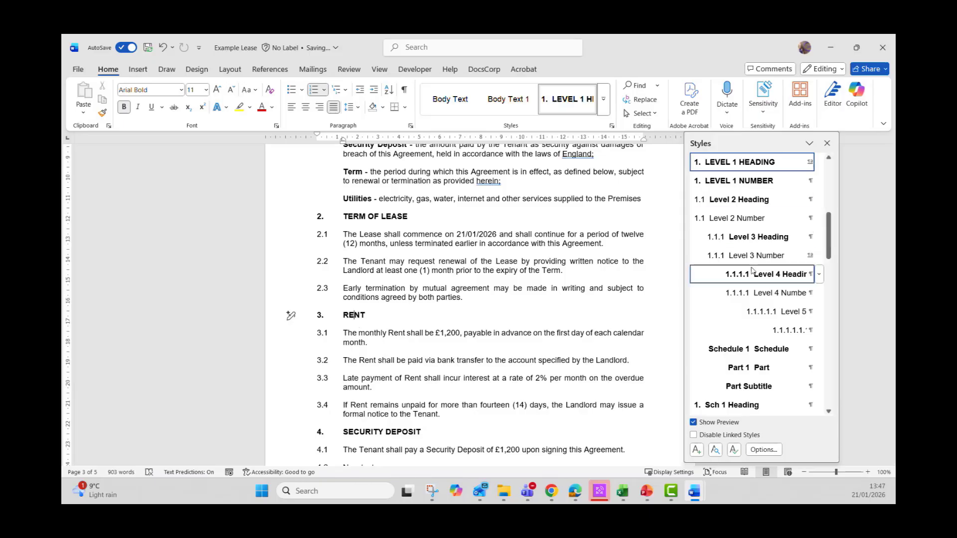
left_click(737, 218)
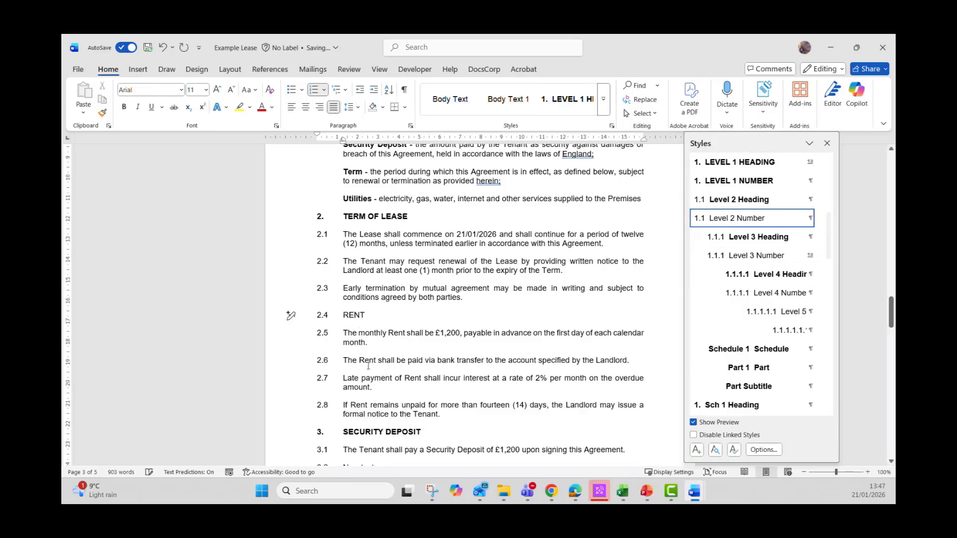
double_click(355, 314)
key("ctrl+b")
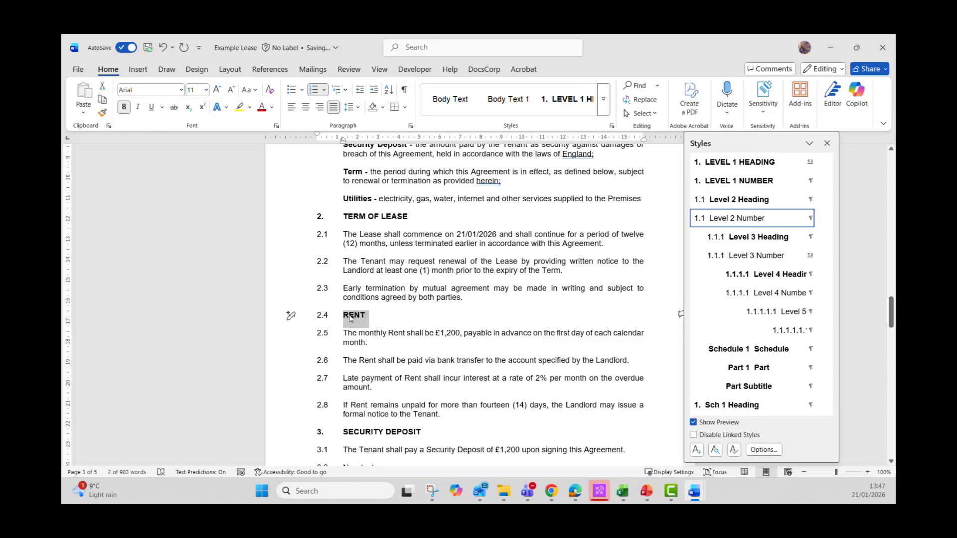
Step: Reapply the Level 1 Heading style to the RENT heading above the monthly rent clauses
scroll(352, 312, "up", 10)
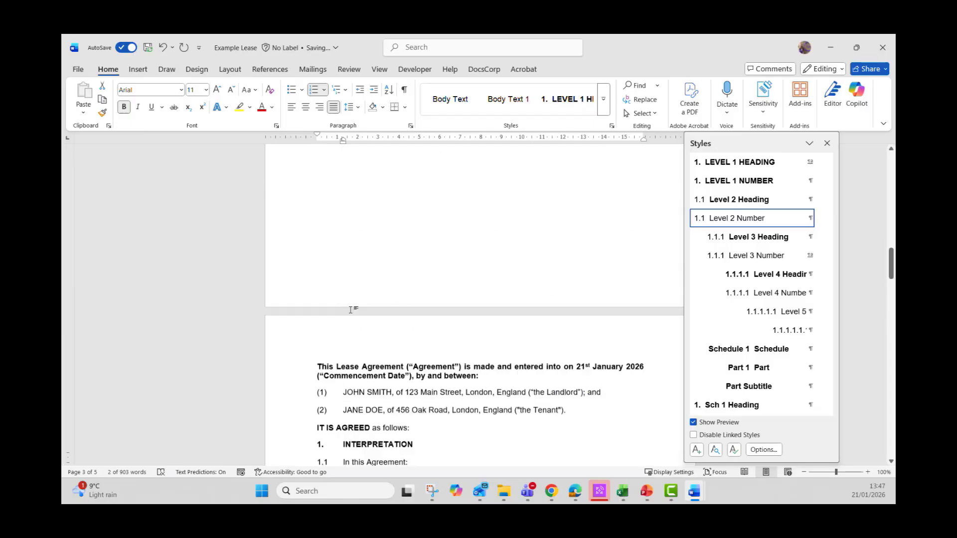
scroll(351, 310, "down", 10)
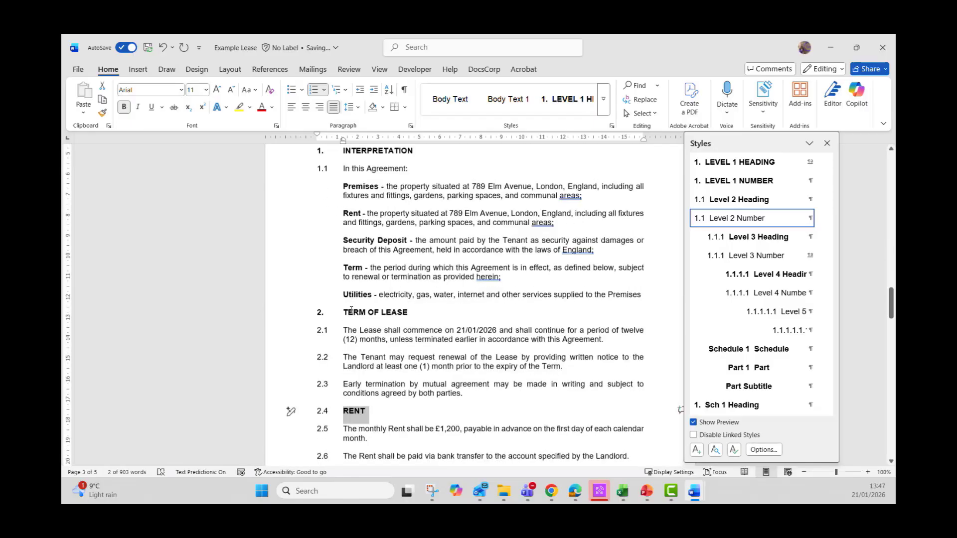
scroll(351, 310, "down", 2)
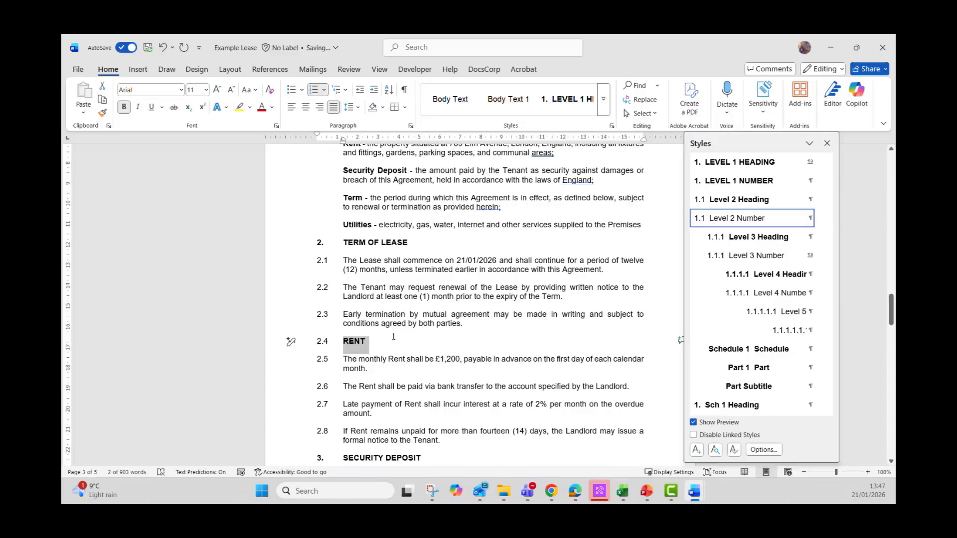
left_click(357, 342)
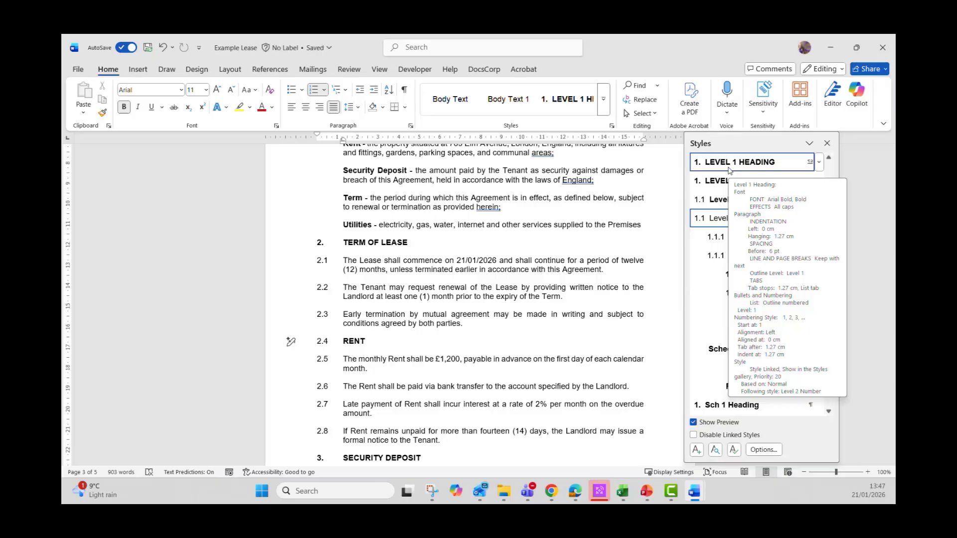
left_click(728, 170)
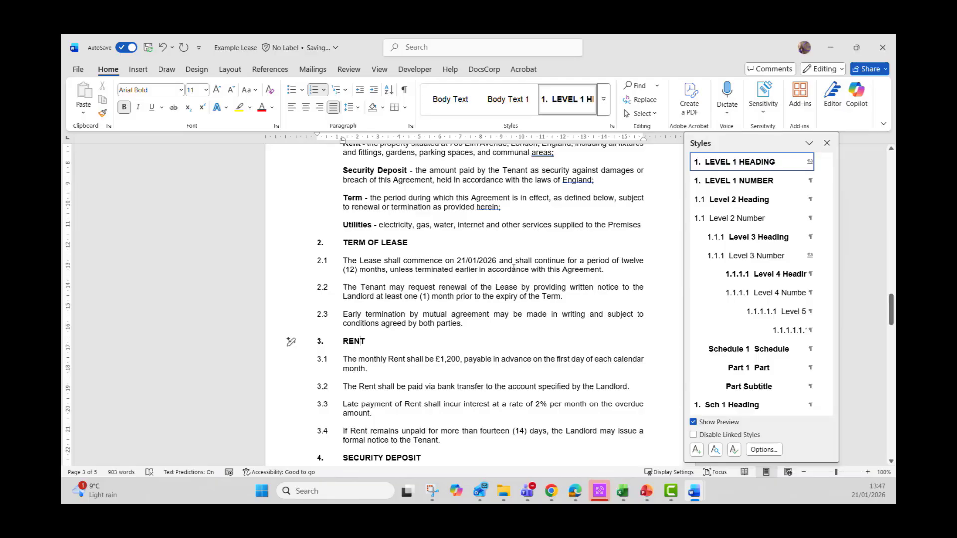
Step: Open the custom settings of the table of contents and examine its tab leader choices
scroll(573, 295, "up", 15)
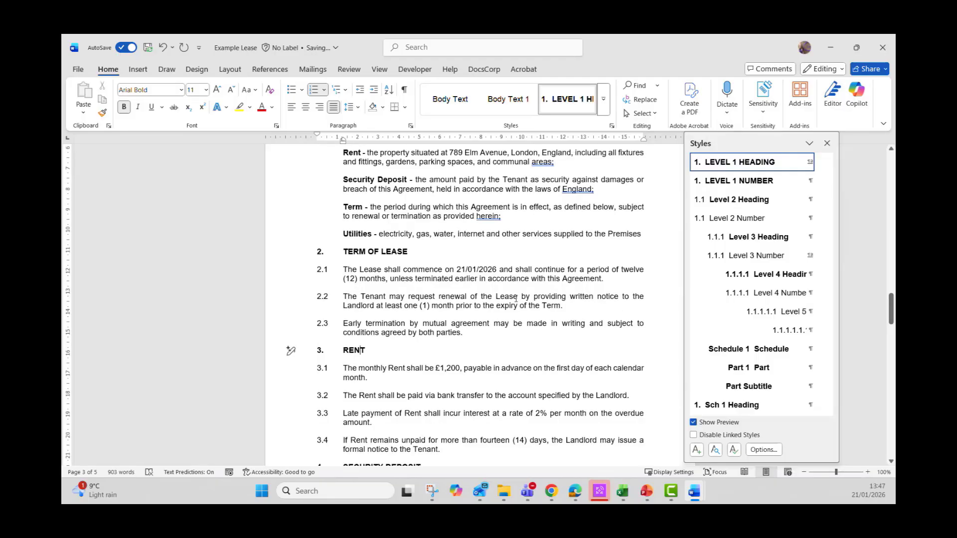
scroll(514, 300, "up", 3)
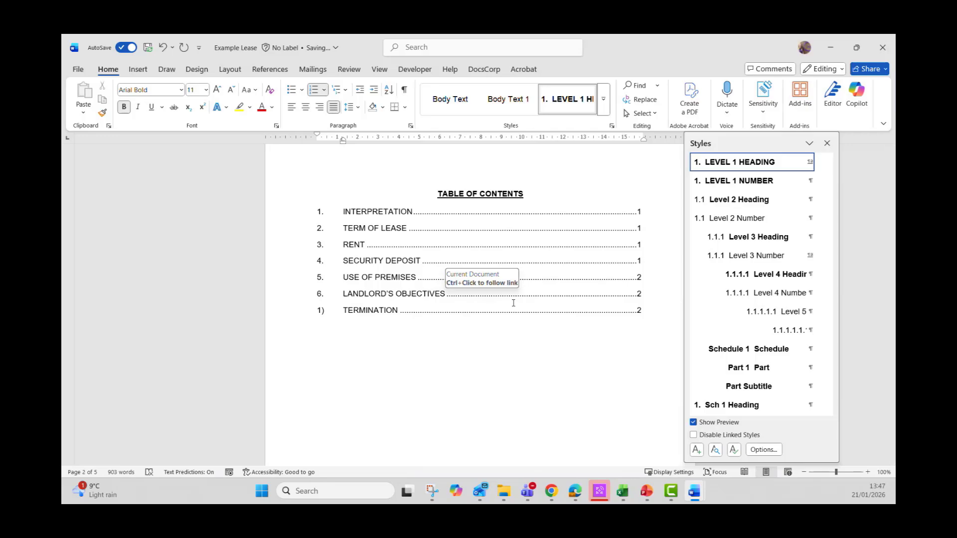
left_click(269, 69)
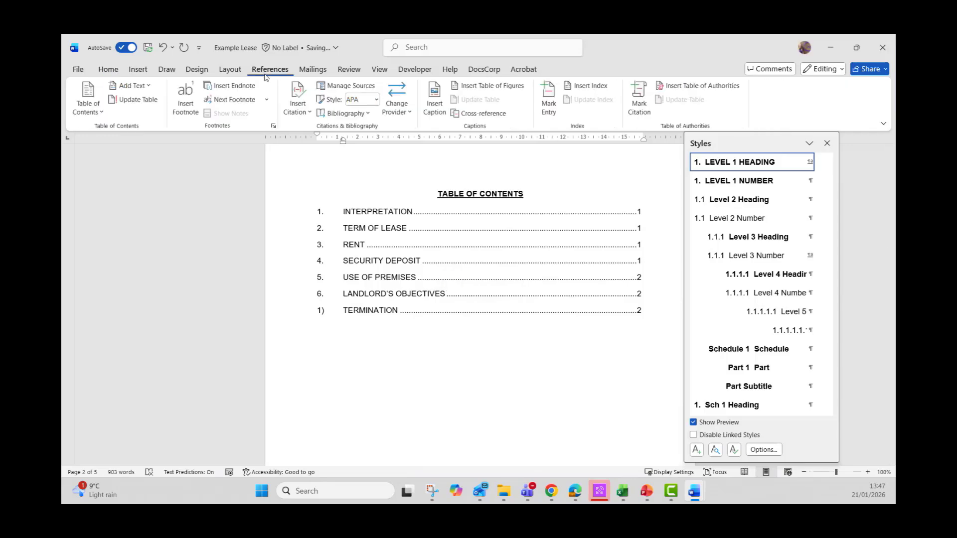
left_click(92, 115)
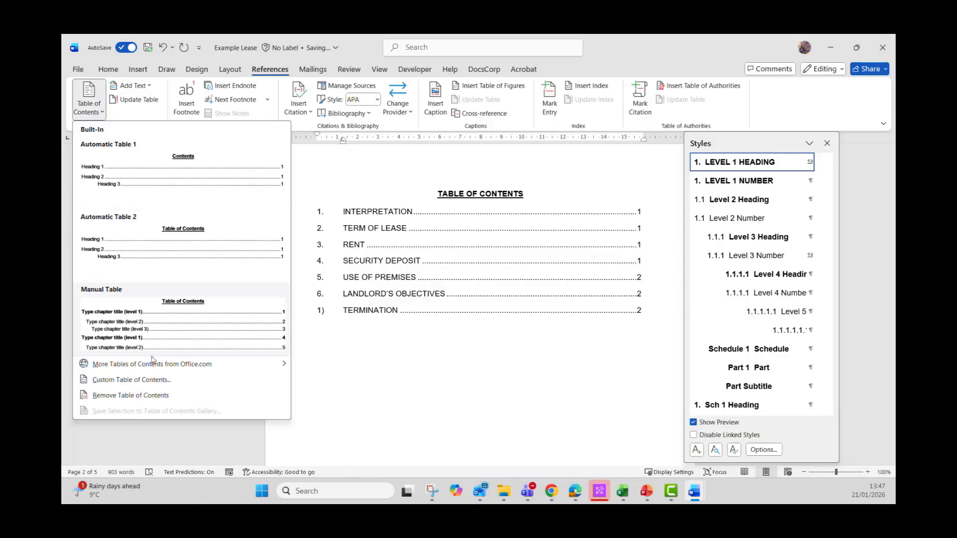
left_click(151, 381)
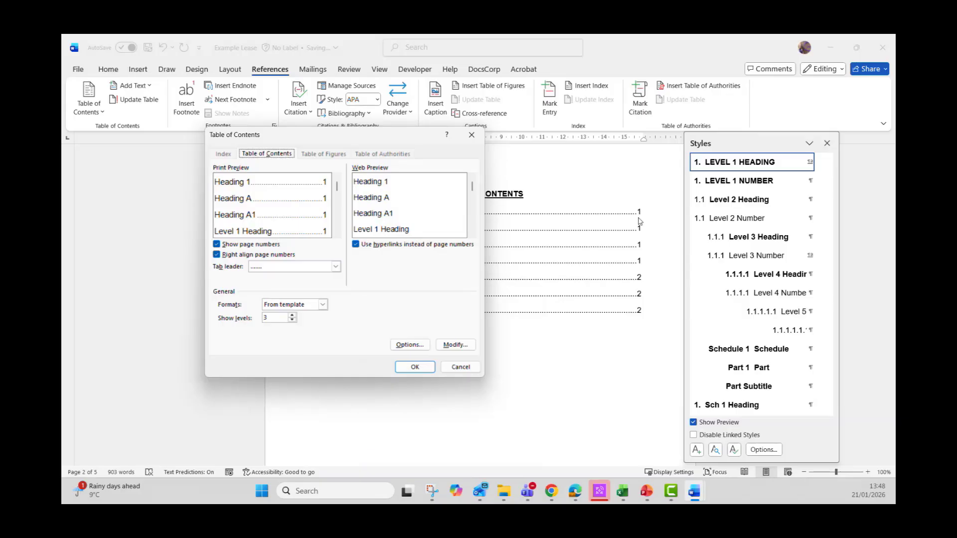
left_click(336, 266)
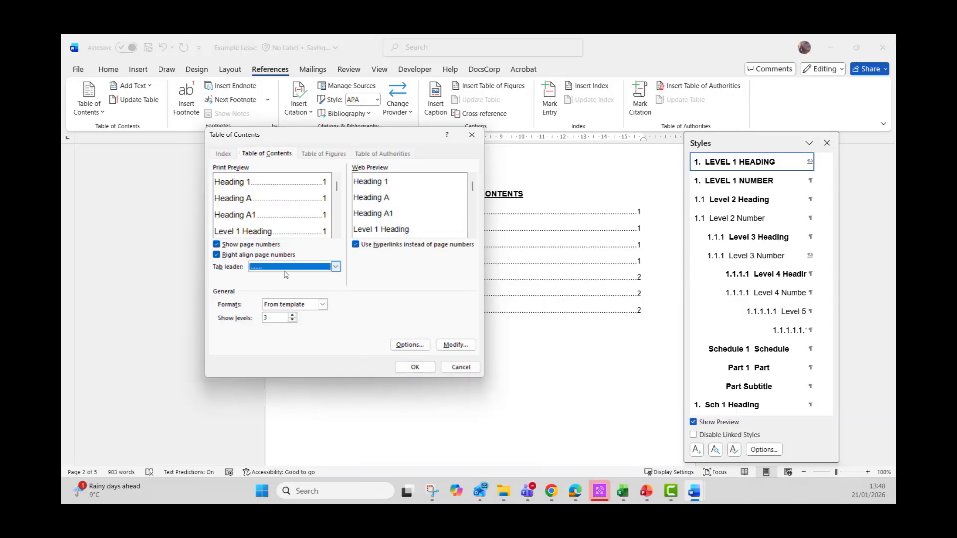
left_click(381, 272)
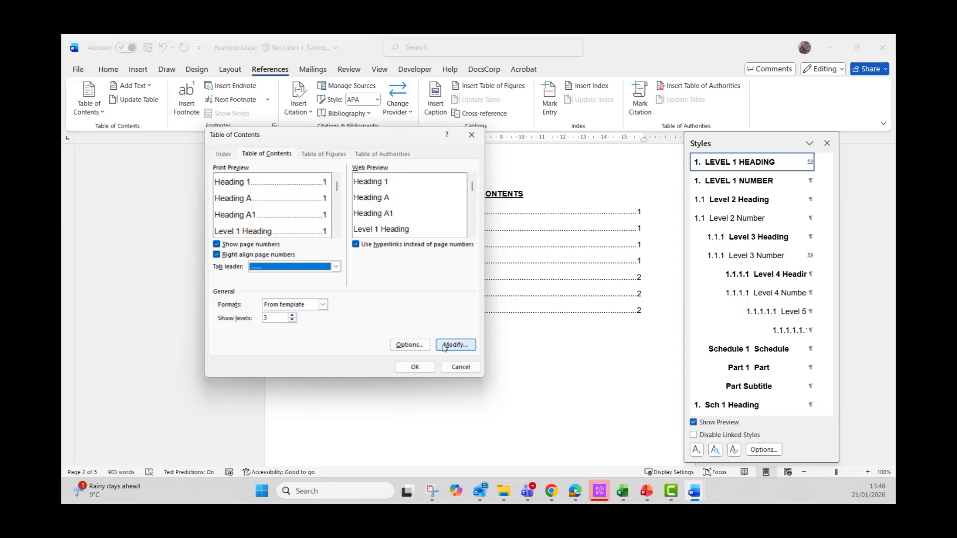
Step: Examine which TOC levels are assigned to the Level 1, 2 and 3 Heading styles in the table of contents options, without changing them
left_click(416, 345)
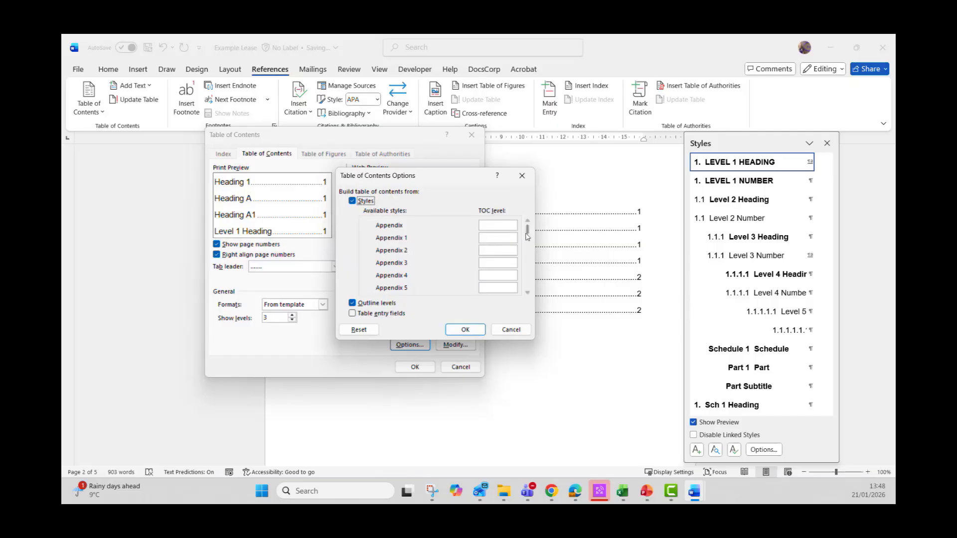
left_click_drag(528, 230, 528, 249)
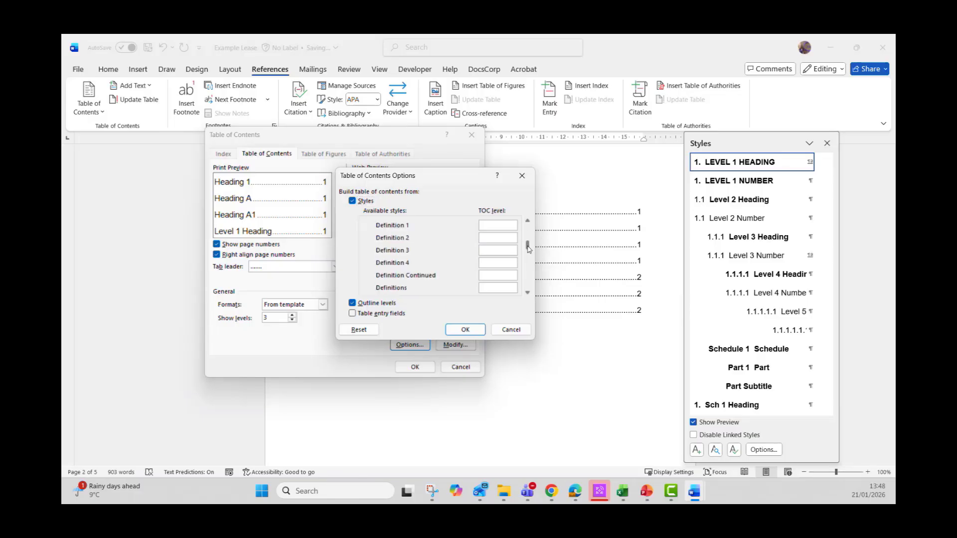
scroll(527, 298, "down", 3)
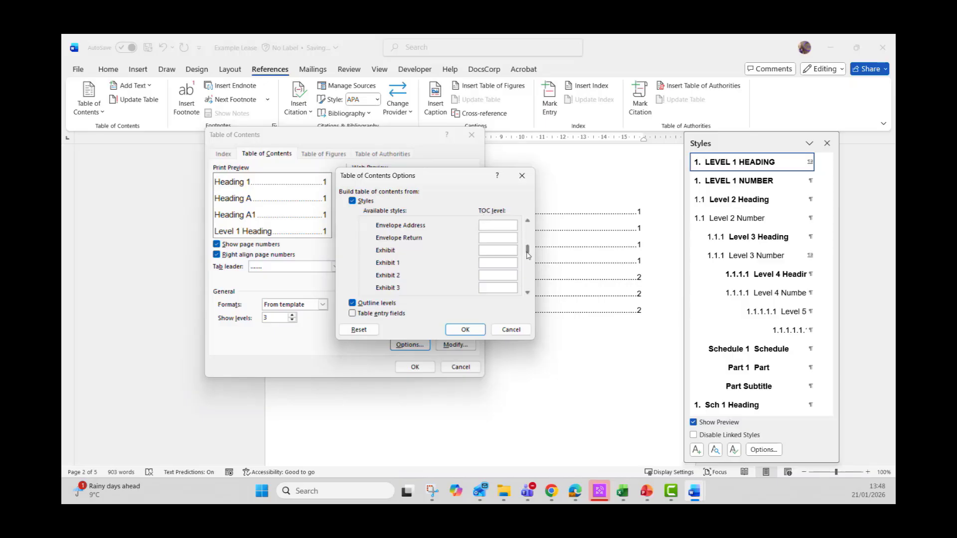
left_click_drag(528, 251, 529, 264)
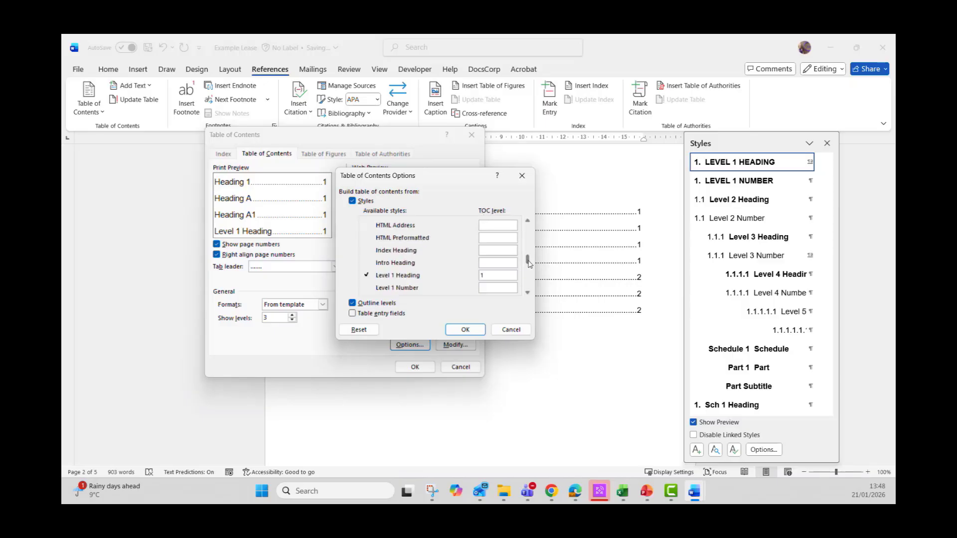
left_click(527, 294)
left_click(528, 294)
left_click(527, 294)
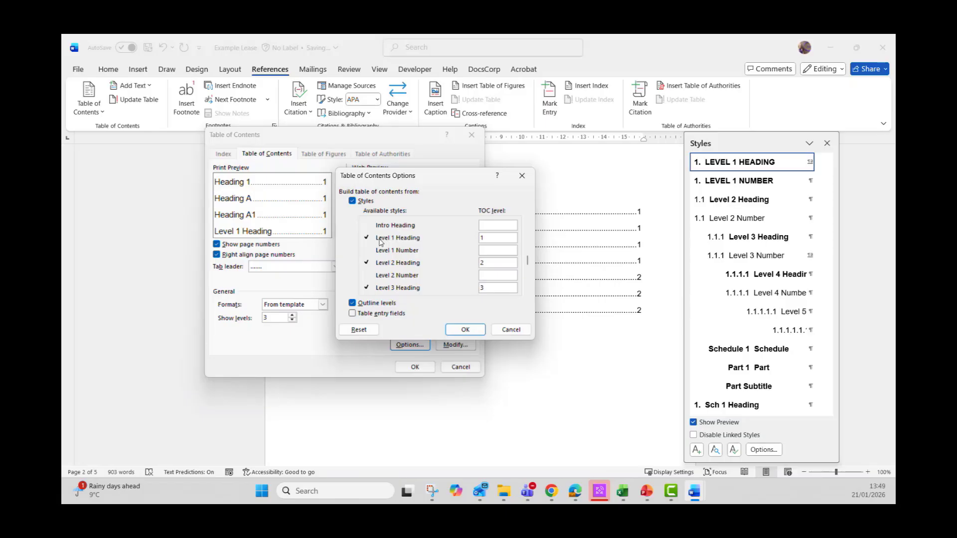
double_click(480, 240)
left_click(510, 330)
Step: Set the table of contents to show 1 level, and compare the formatting of the TOC 1, TOC 2 and TOC 3 styles
left_click(292, 320)
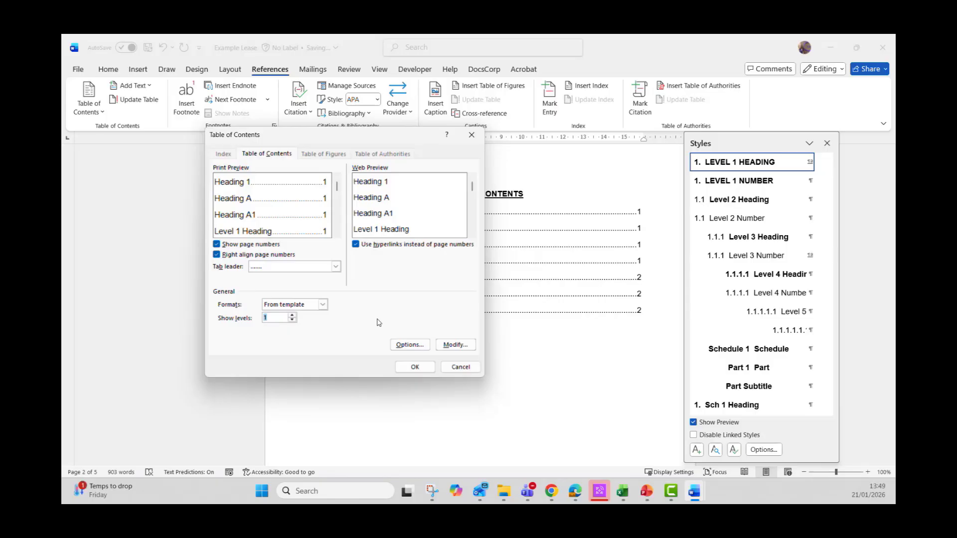
left_click(448, 347)
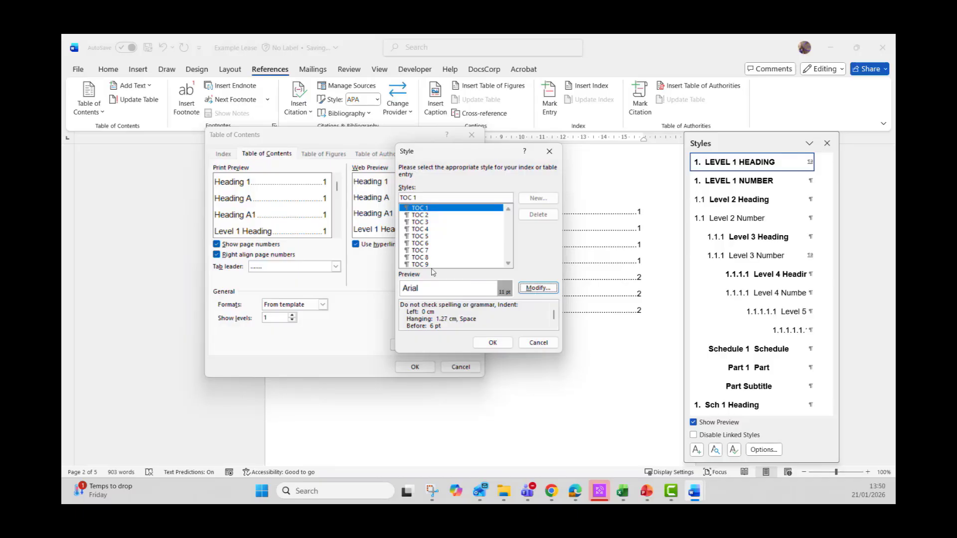
left_click(420, 216)
left_click(422, 222)
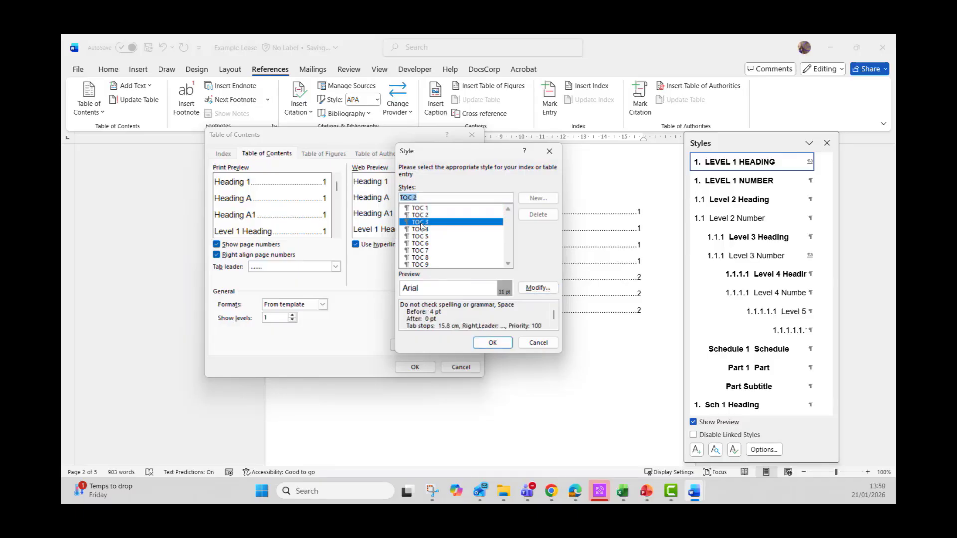
left_click(422, 208)
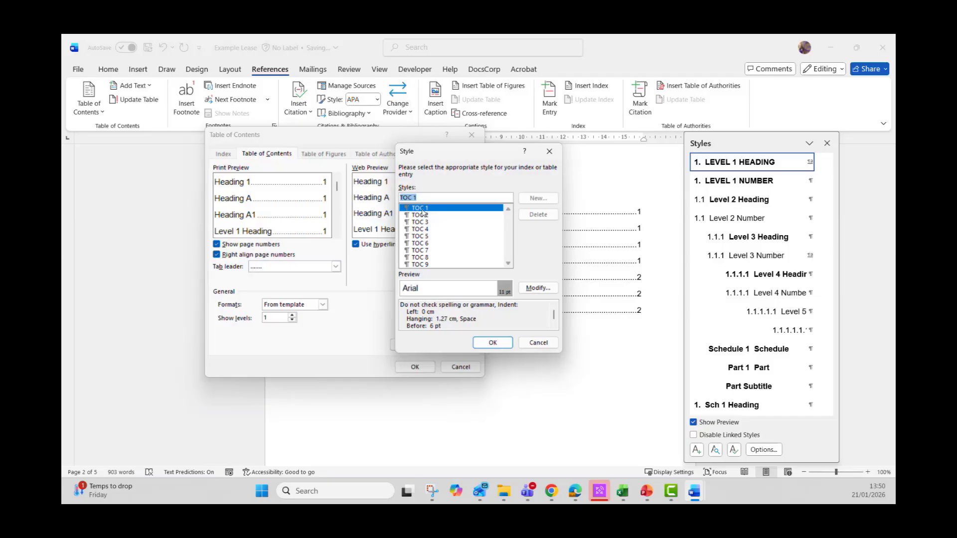
left_click(421, 215)
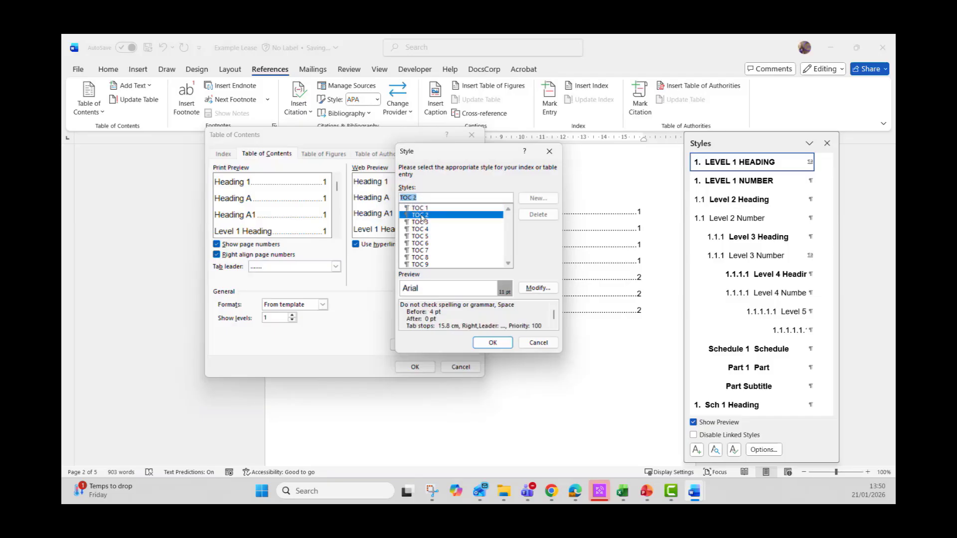
left_click(420, 208)
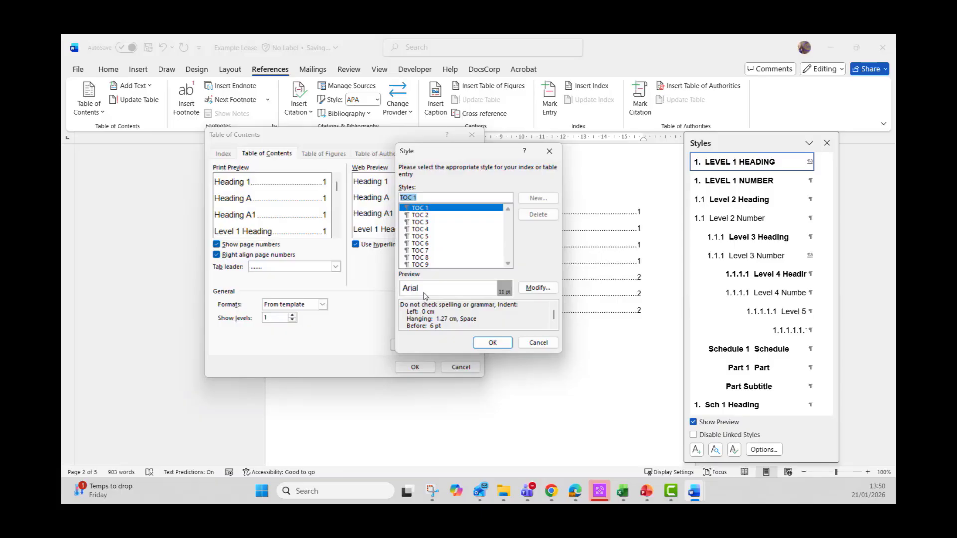
Step: Examine the TOC 1 style's properties and available format categories, and close the table of contents settings without saving
left_click(537, 288)
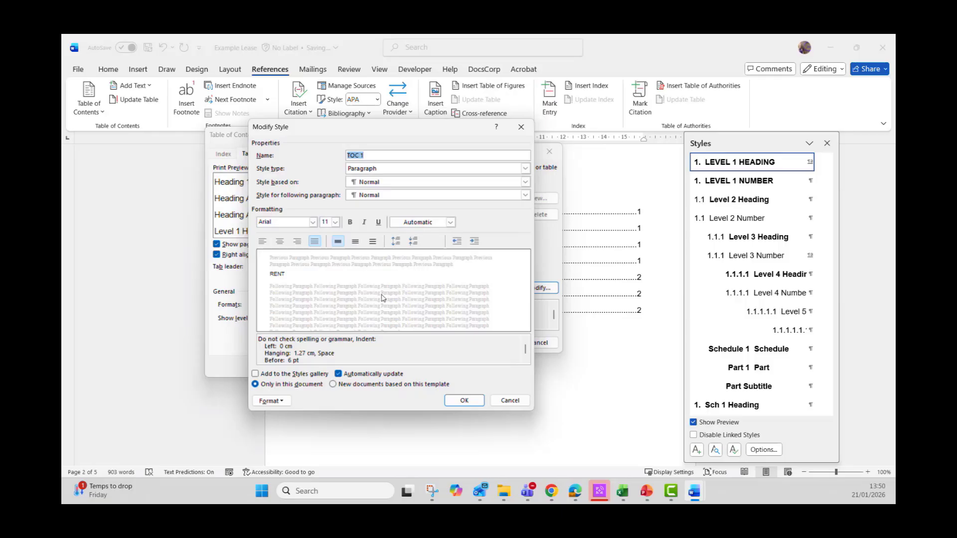
left_click(279, 401)
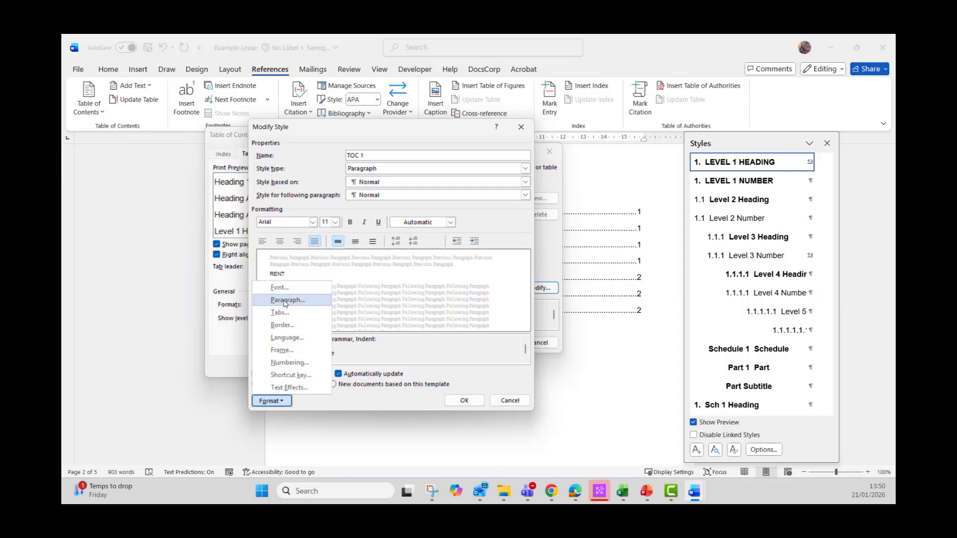
left_click(421, 344)
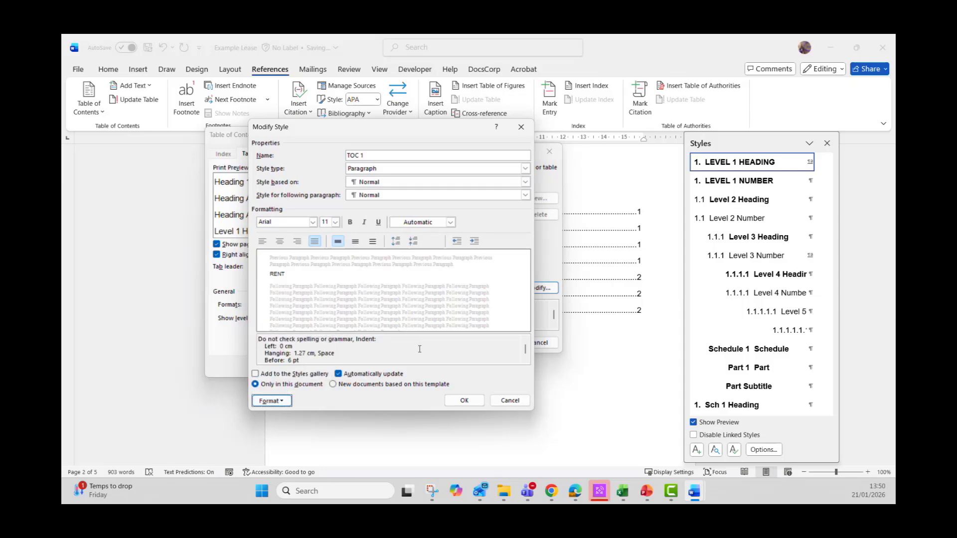
left_click(501, 401)
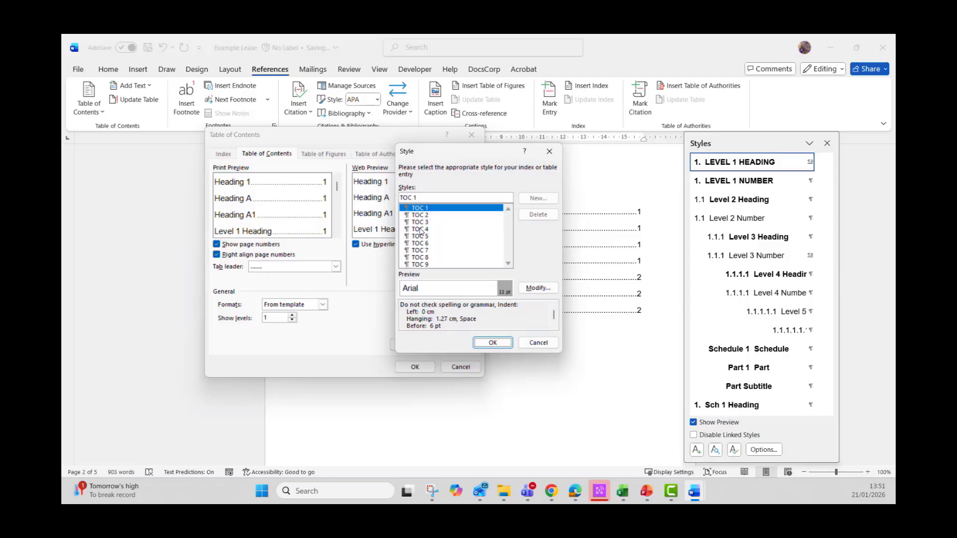
left_click(529, 345)
left_click(460, 367)
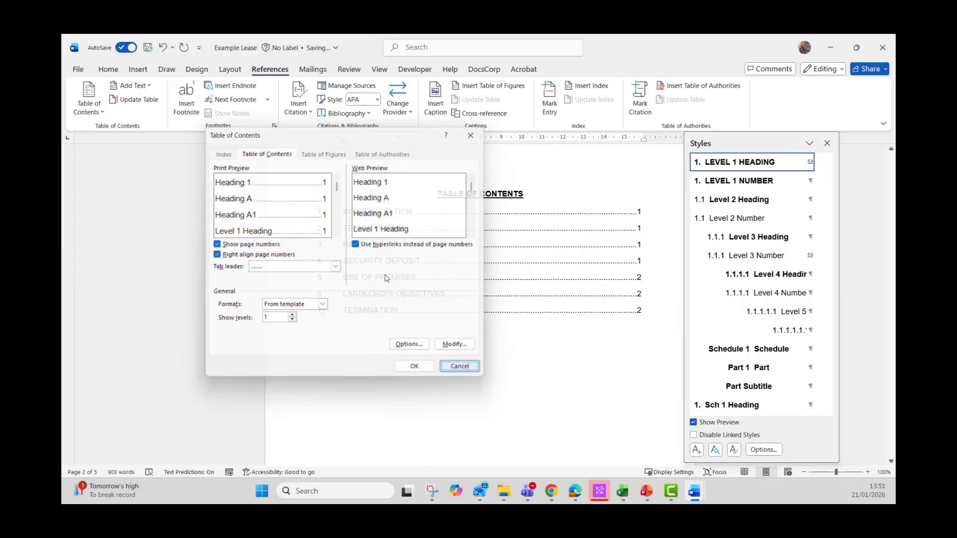
Step: Colour all entries of the table of contents dark blue using direct font formatting
left_click_drag(344, 214, 290, 325)
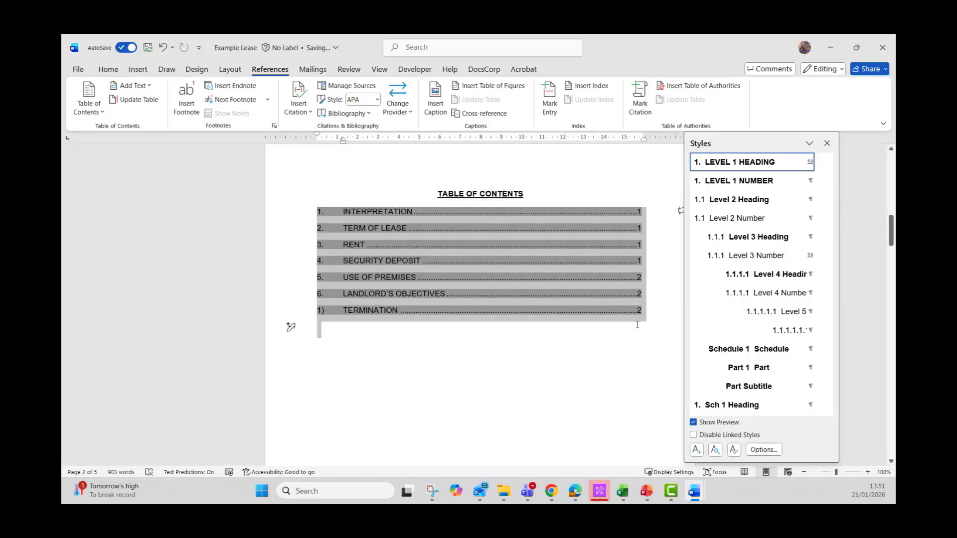
left_click(108, 69)
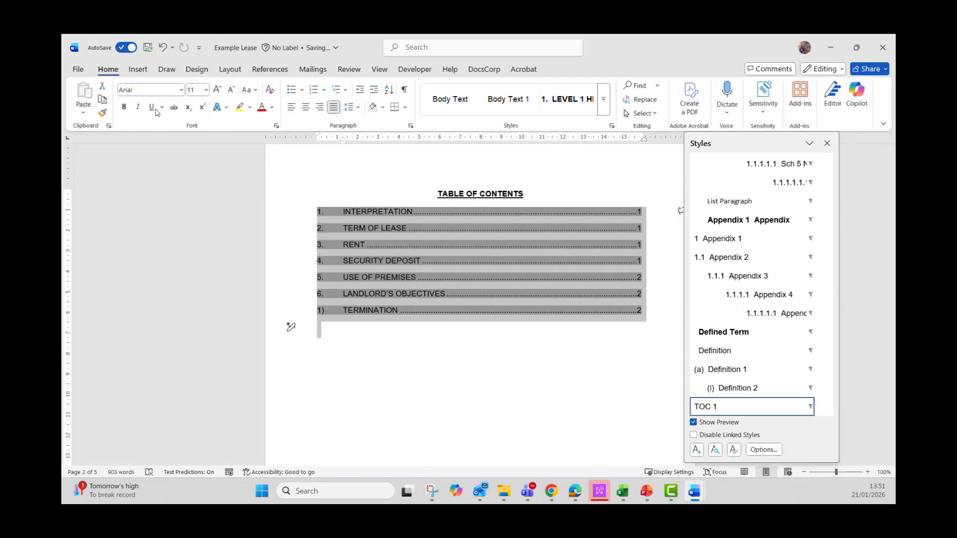
left_click(272, 107)
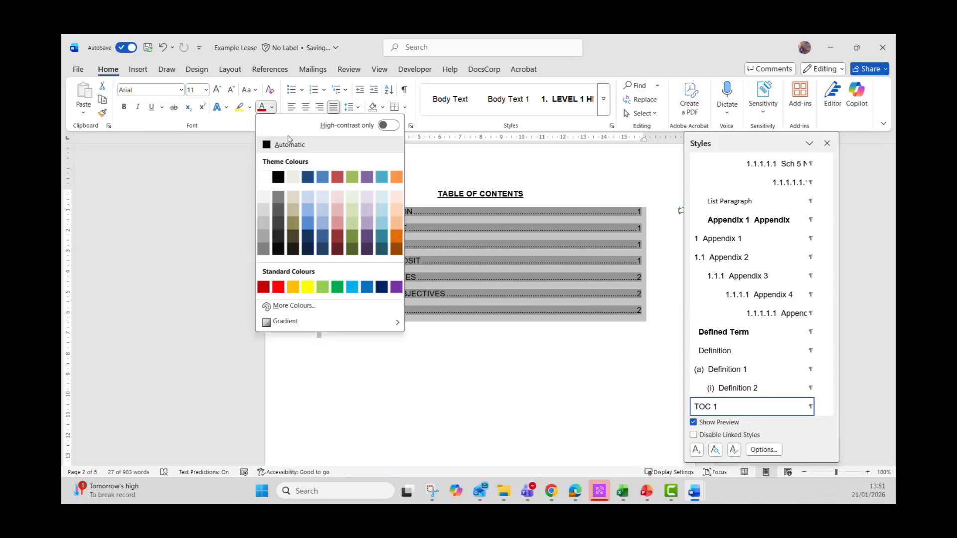
left_click(308, 178)
left_click(387, 327)
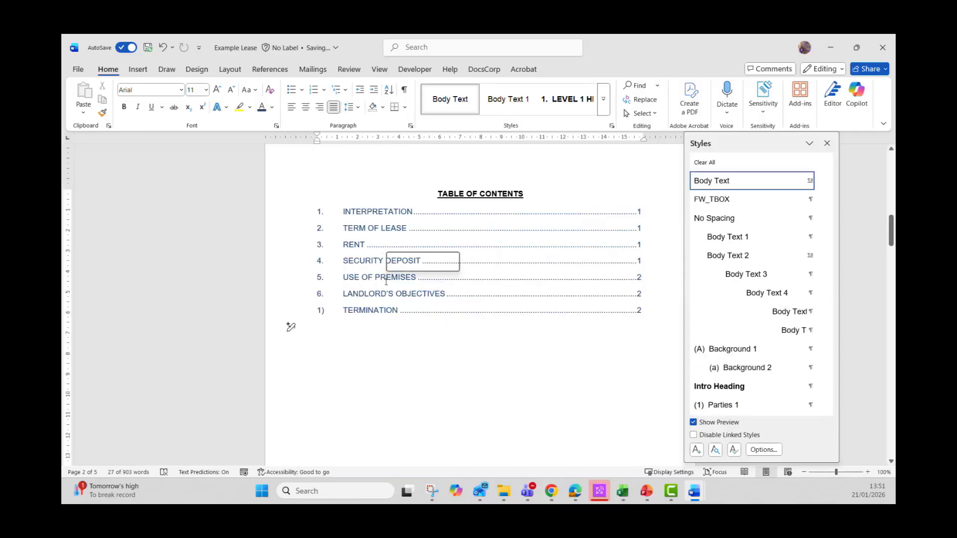
Step: Update the entire table of contents, not just its page numbers, to clear the manual font colour
right_click(387, 283)
left_click(438, 375)
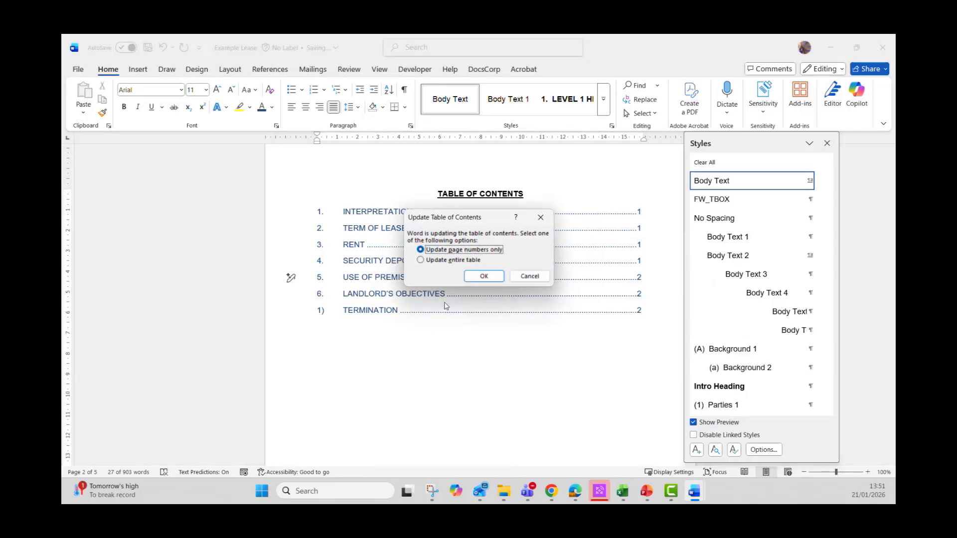
left_click(439, 264)
left_click(484, 276)
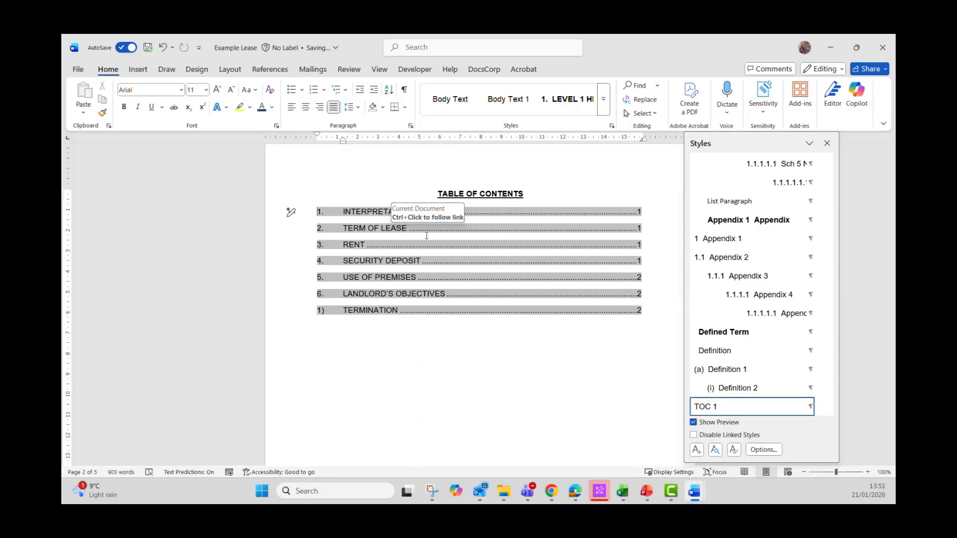
Step: Try bold formatting on the table of contents entries from INTERPRETATION to USE OF PREMISES
left_click_drag(291, 212, 291, 277)
key("ctrl+b")
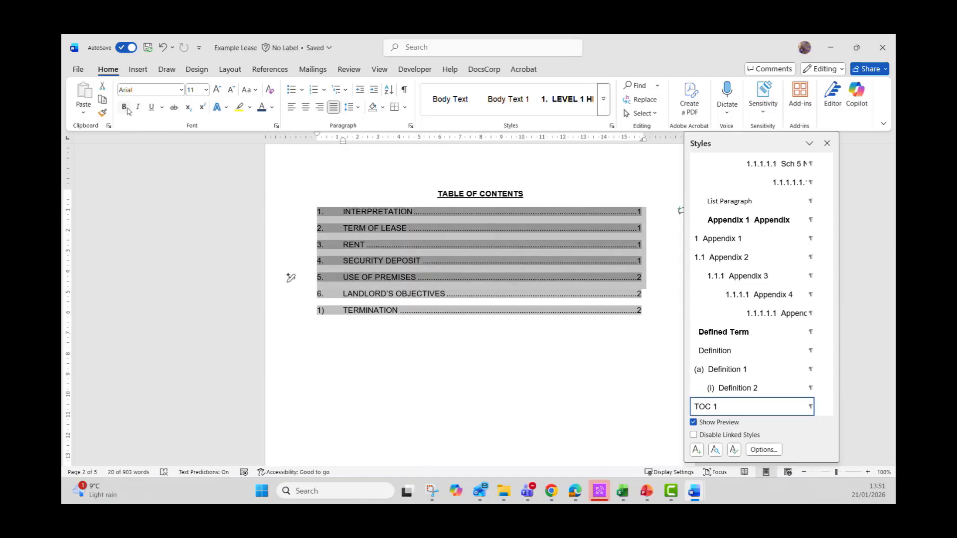
key("ctrl+b")
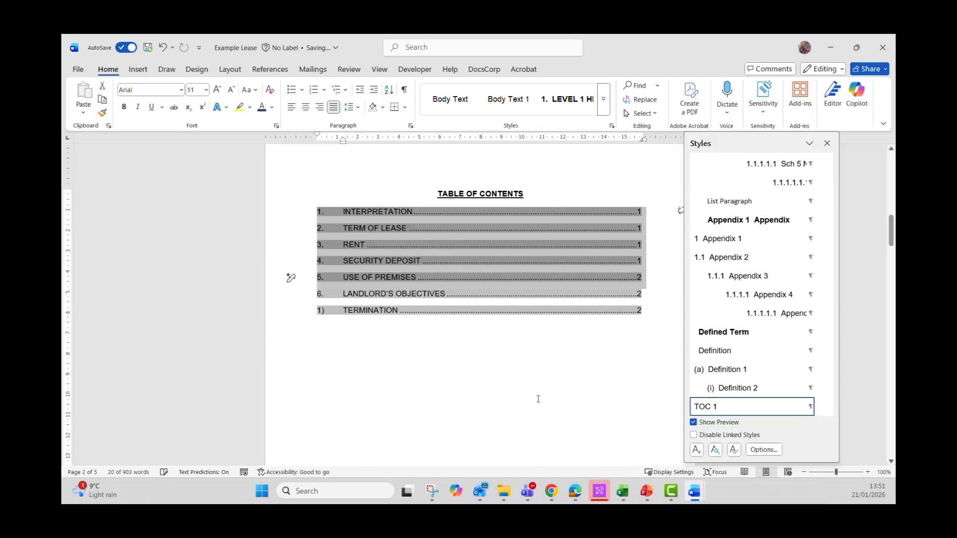
left_click(291, 344)
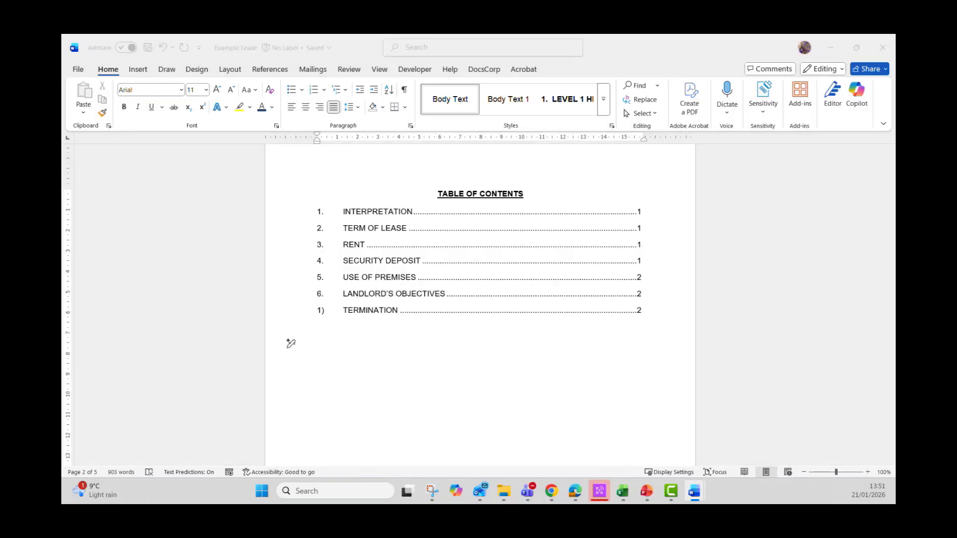
left_click(392, 360)
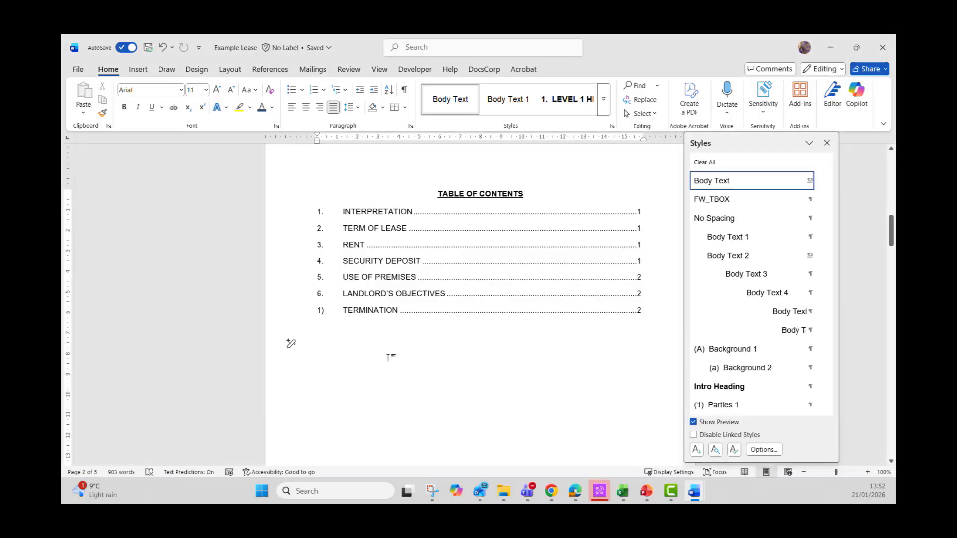
scroll(385, 353, "down", 5)
scroll(385, 354, "up", 5)
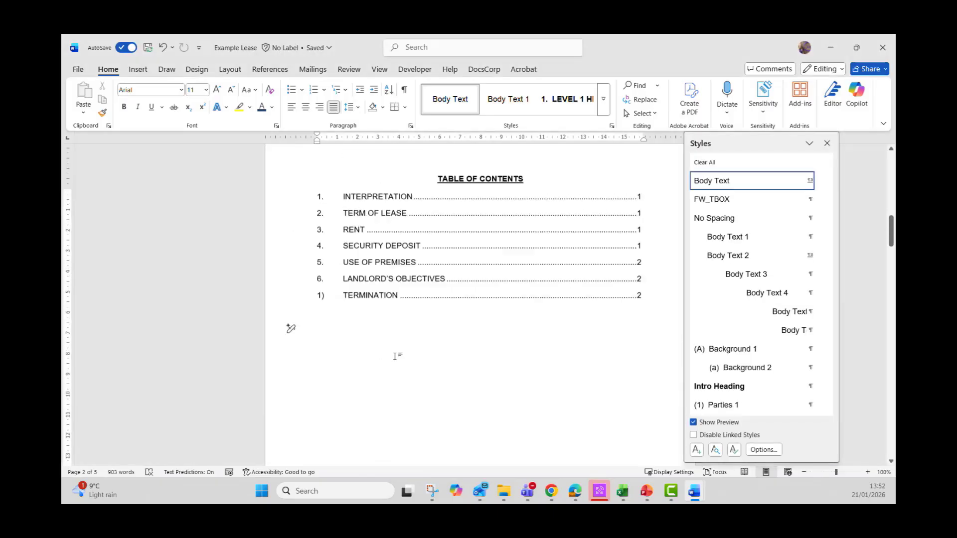
Step: Switch to the PowerPoint presentation, start the slide show at the Demo slide, swap presenter view and slide show, and advance to Resolving Document Issues
left_click(647, 491)
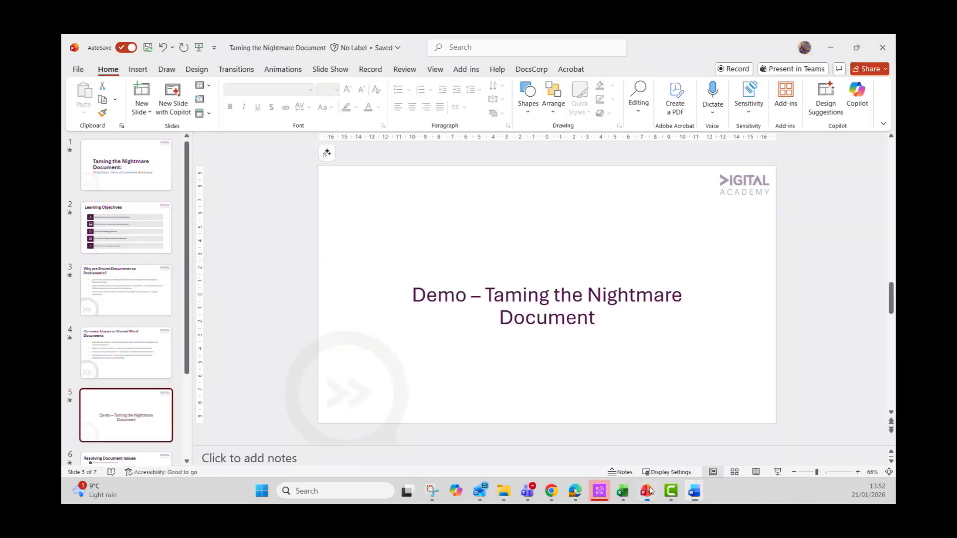
left_click(777, 472)
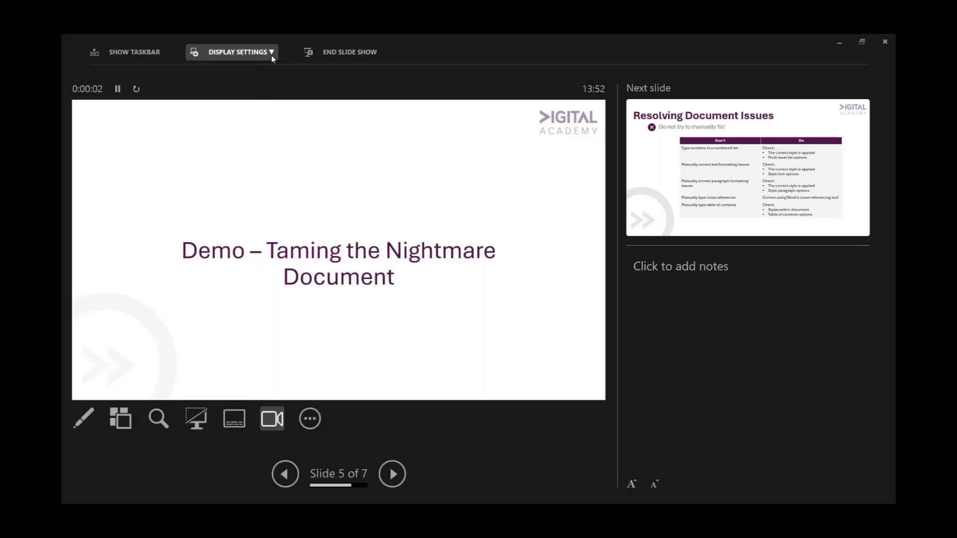
left_click(272, 54)
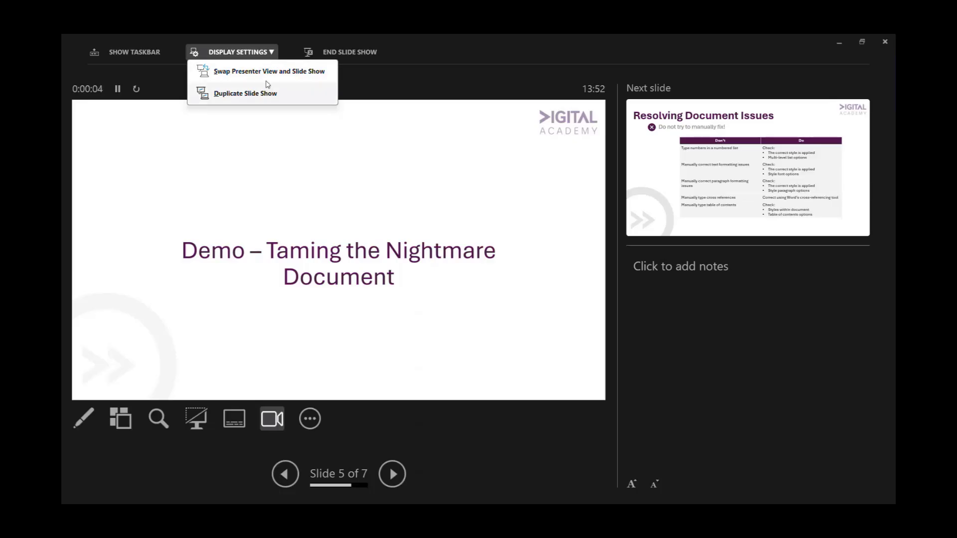
left_click(266, 75)
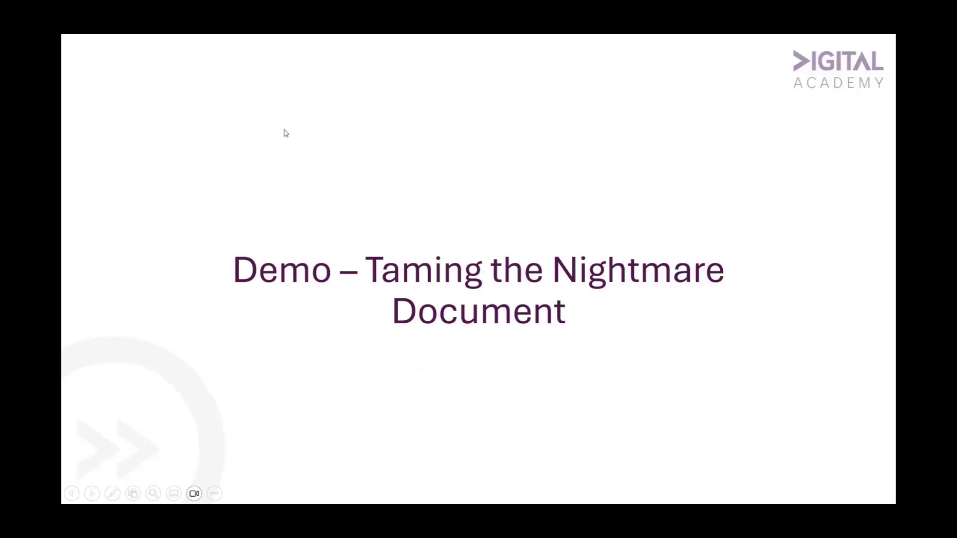
left_click(288, 149)
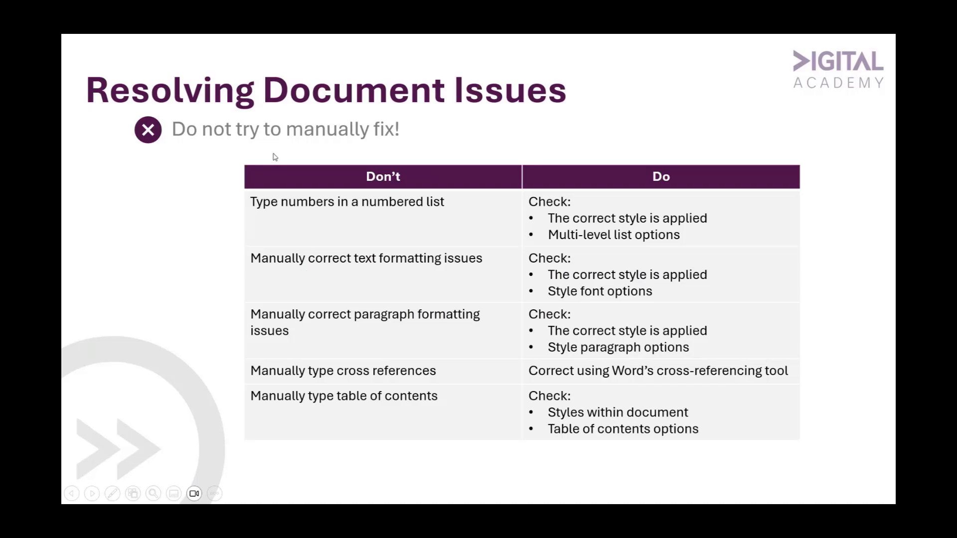